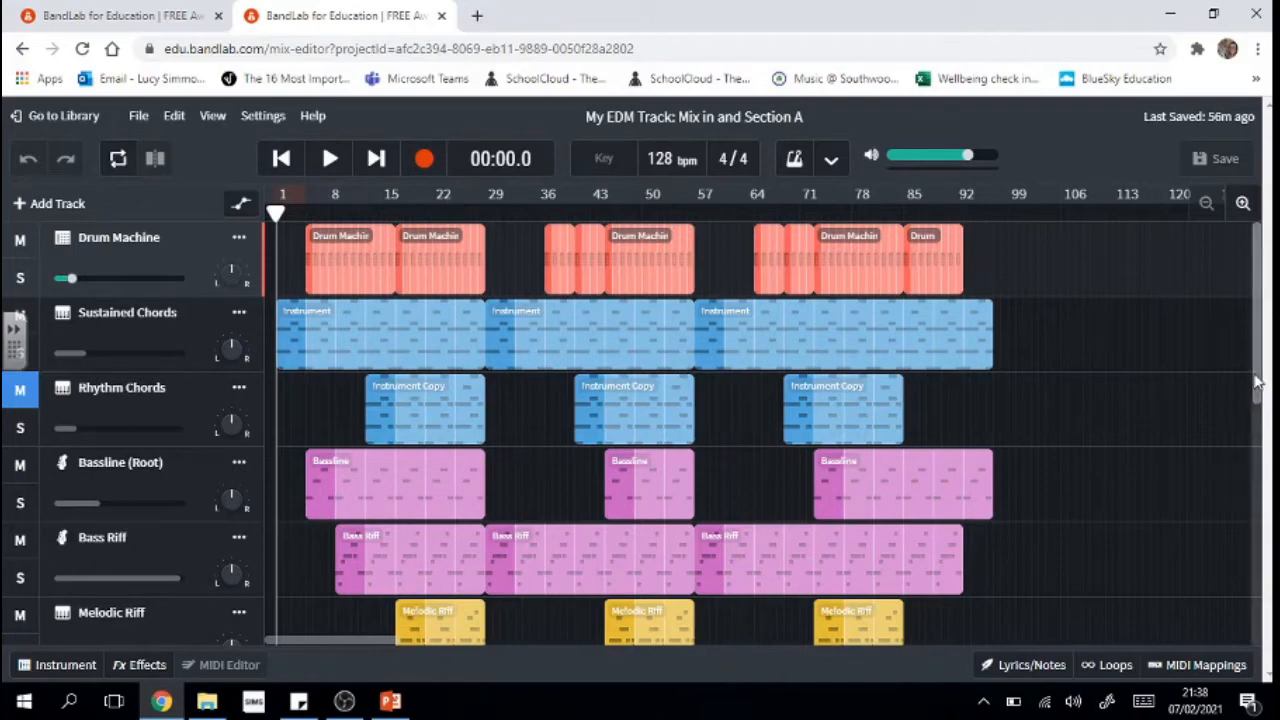
# Look over the finished arrangement from the Drum Machine track down to the Quack! Stutter Drop track.
pyautogui.moveTo(1258, 375); pyautogui.dragTo(1266, 426)
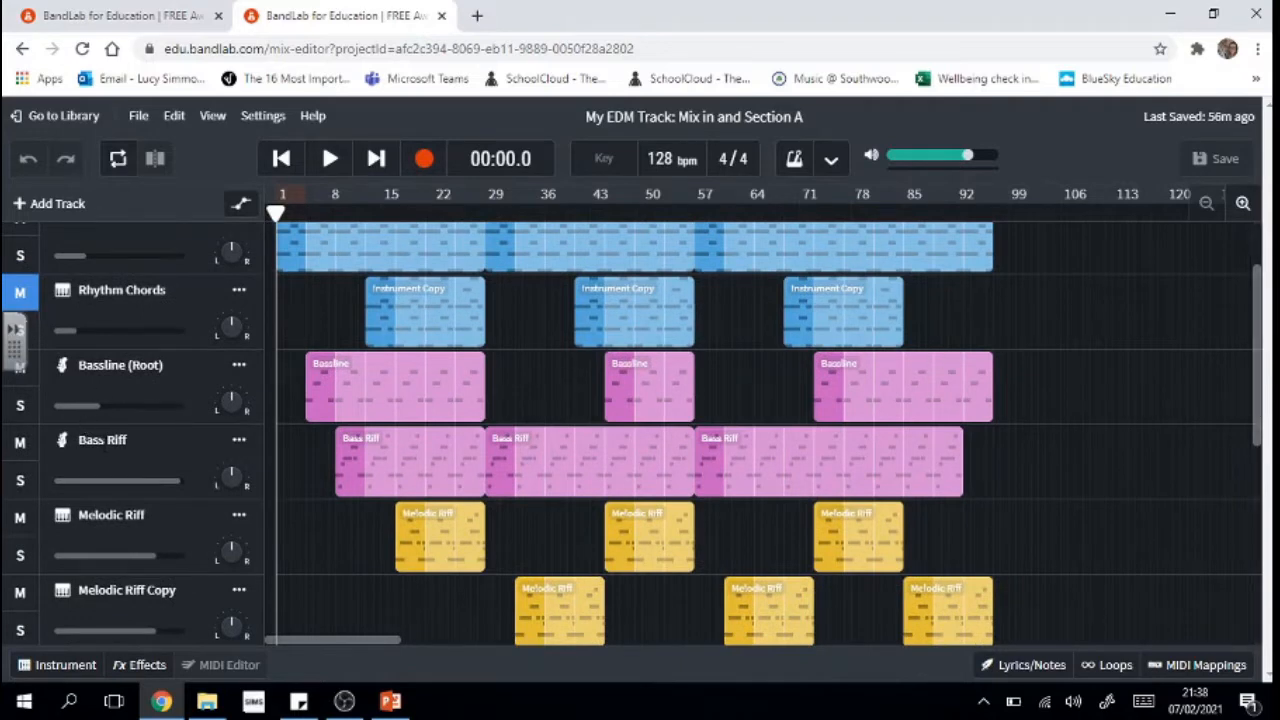
pyautogui.moveTo(1258, 405); pyautogui.dragTo(1250, 580)
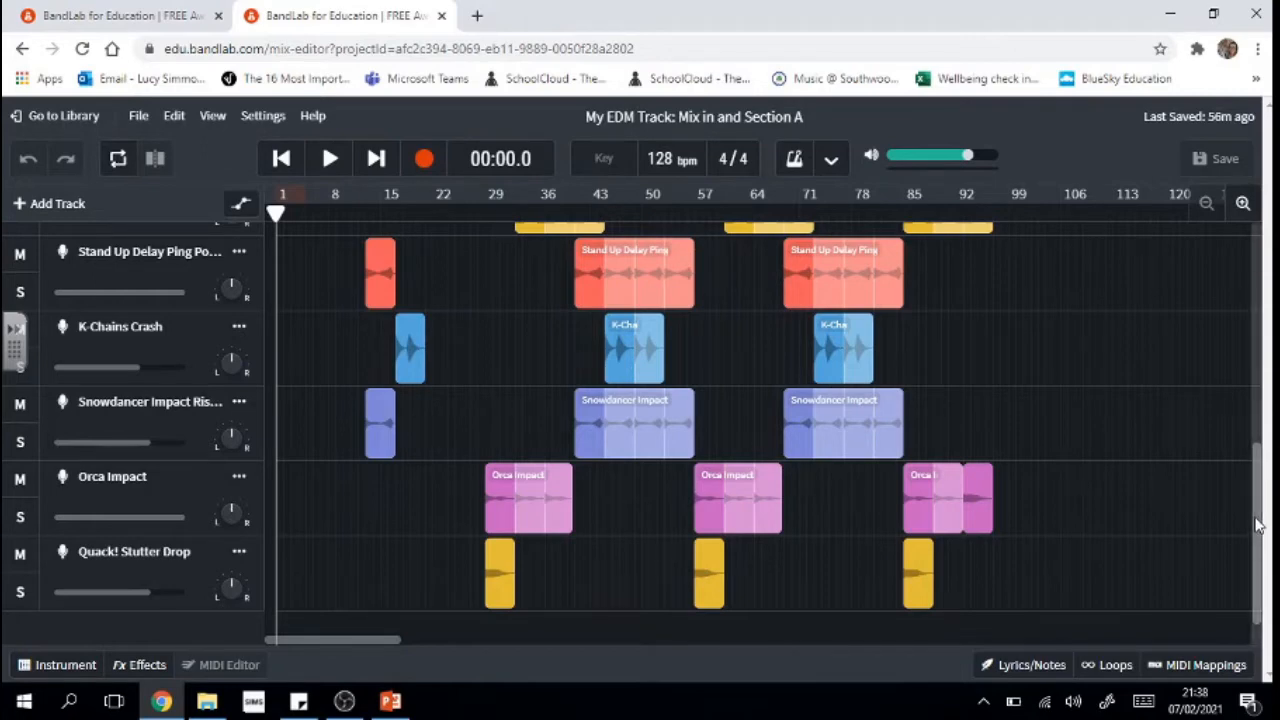
pyautogui.moveTo(1258, 525); pyautogui.dragTo(1268, 270)
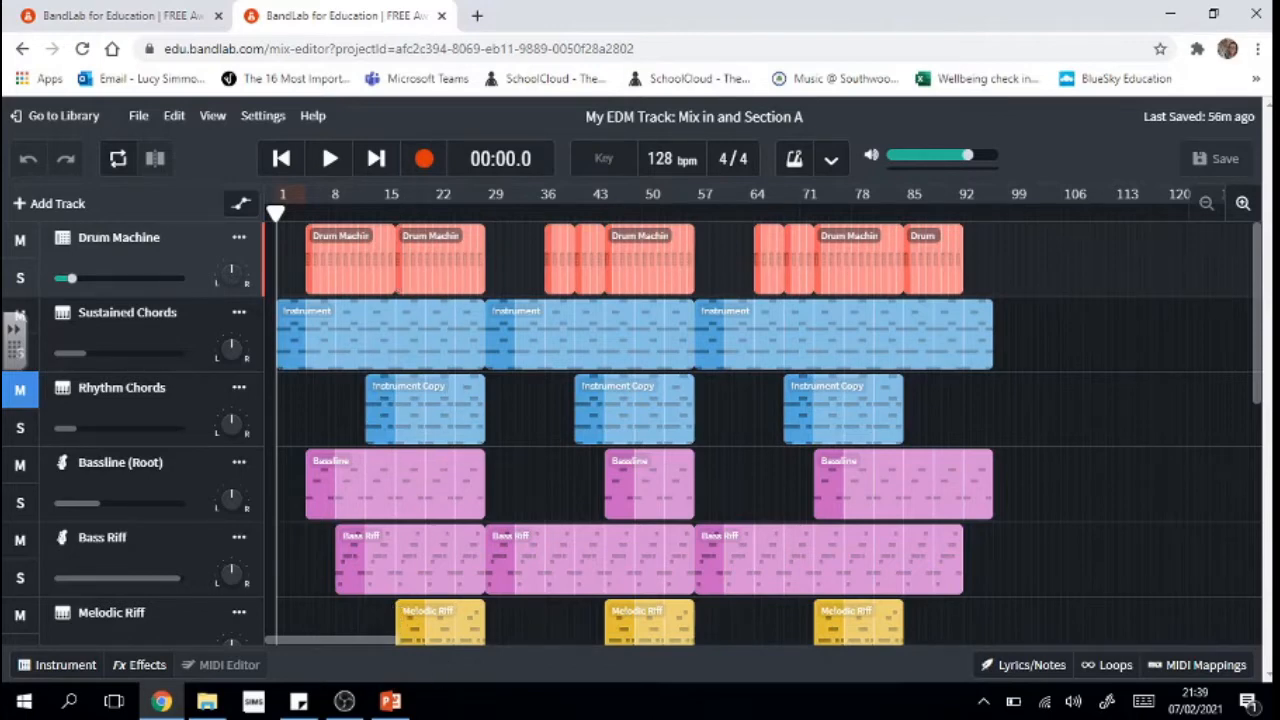
pyautogui.moveTo(1262, 370); pyautogui.dragTo(1262, 548)
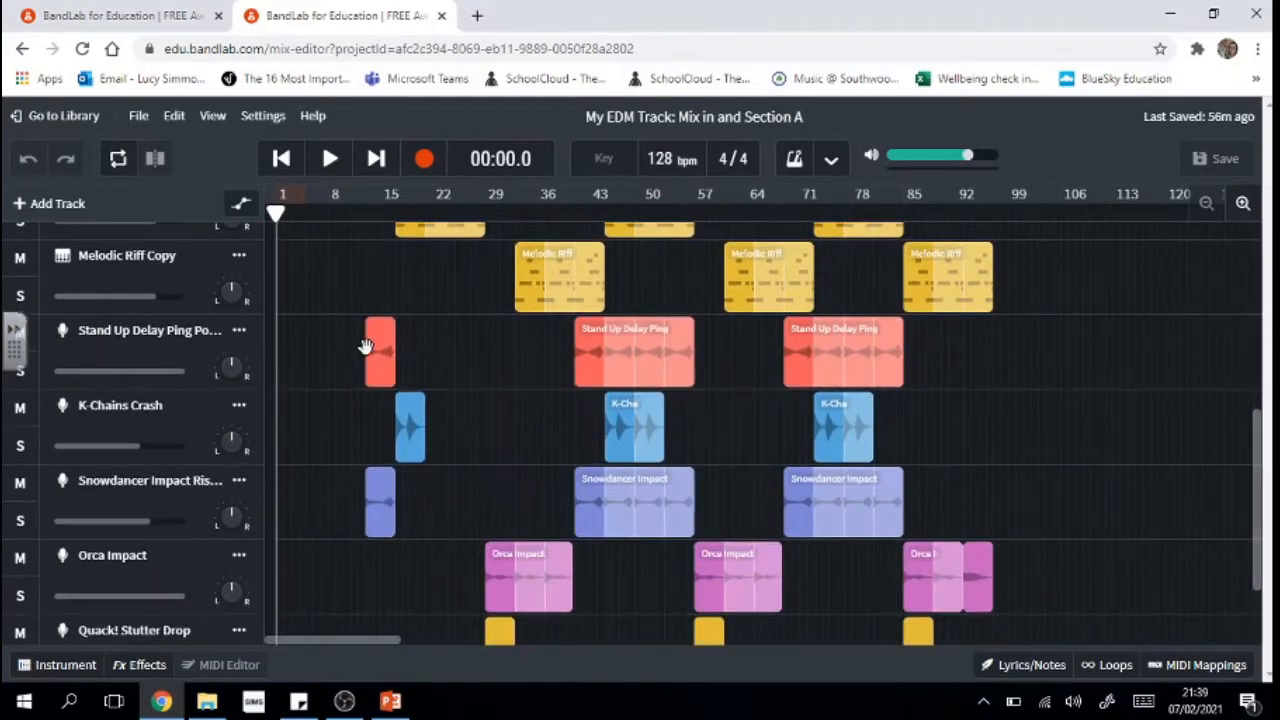
pyautogui.moveTo(1262, 477); pyautogui.dragTo(1268, 280)
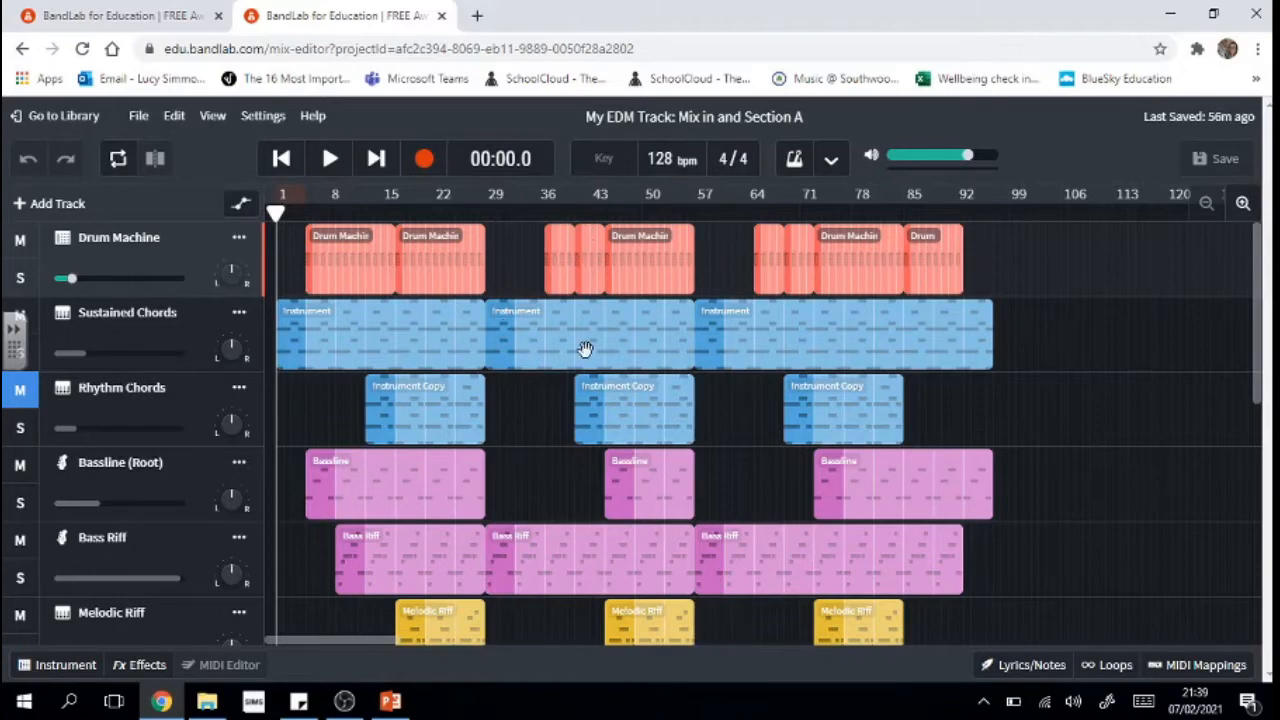
pyautogui.moveTo(1257, 392); pyautogui.dragTo(1262, 558)
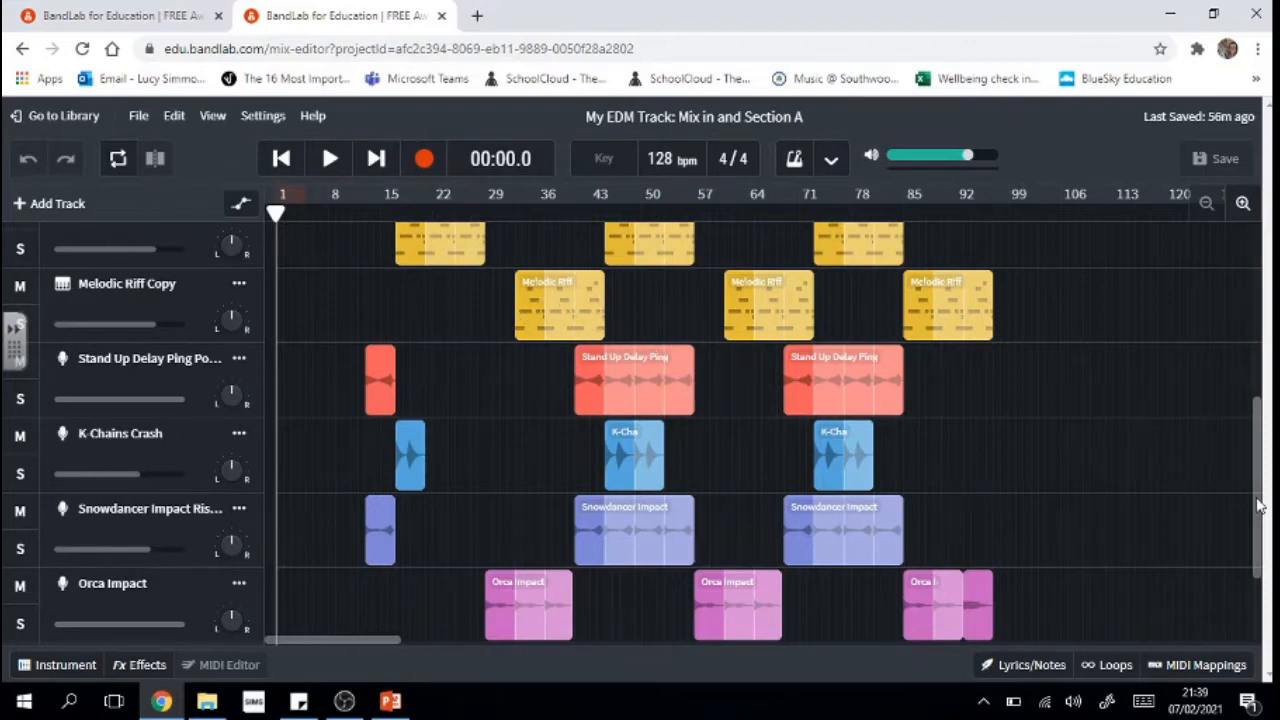
pyautogui.moveTo(1258, 505); pyautogui.dragTo(1258, 322)
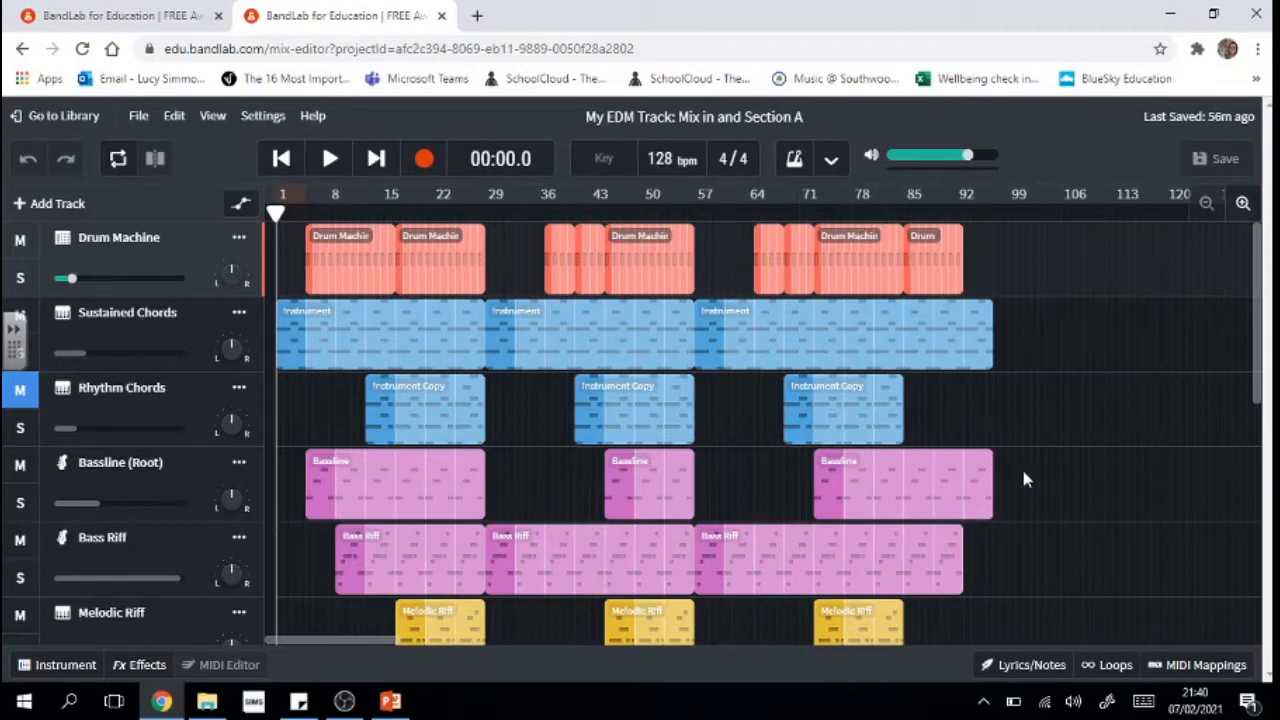
pyautogui.scroll(-1, 1262, 306)
pyautogui.scroll(1, 1262, 306)
# Show the volume automation curves on all tracks, inspect them, and hide them again.
pyautogui.click(241, 205)
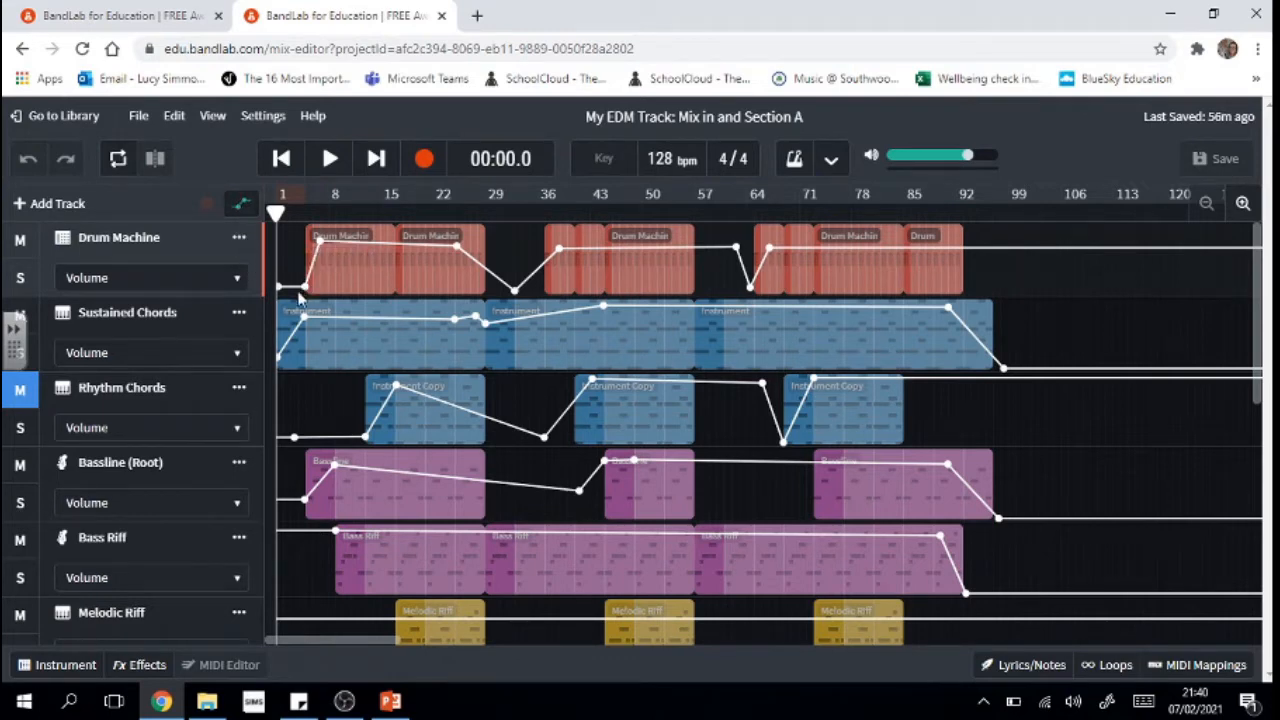
pyautogui.moveTo(321, 245)
pyautogui.click(242, 212)
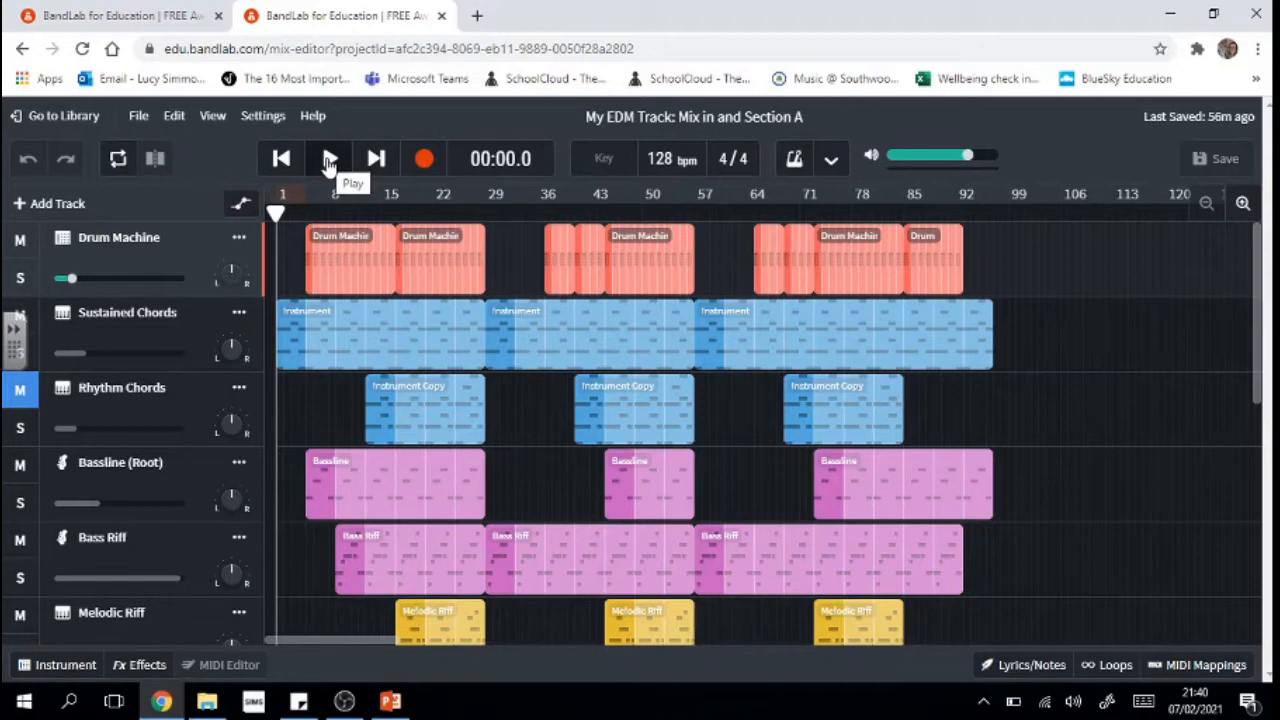
# Play the arrangement from the start and follow the playhead across the upper and lower tracks.
pyautogui.click(330, 160)
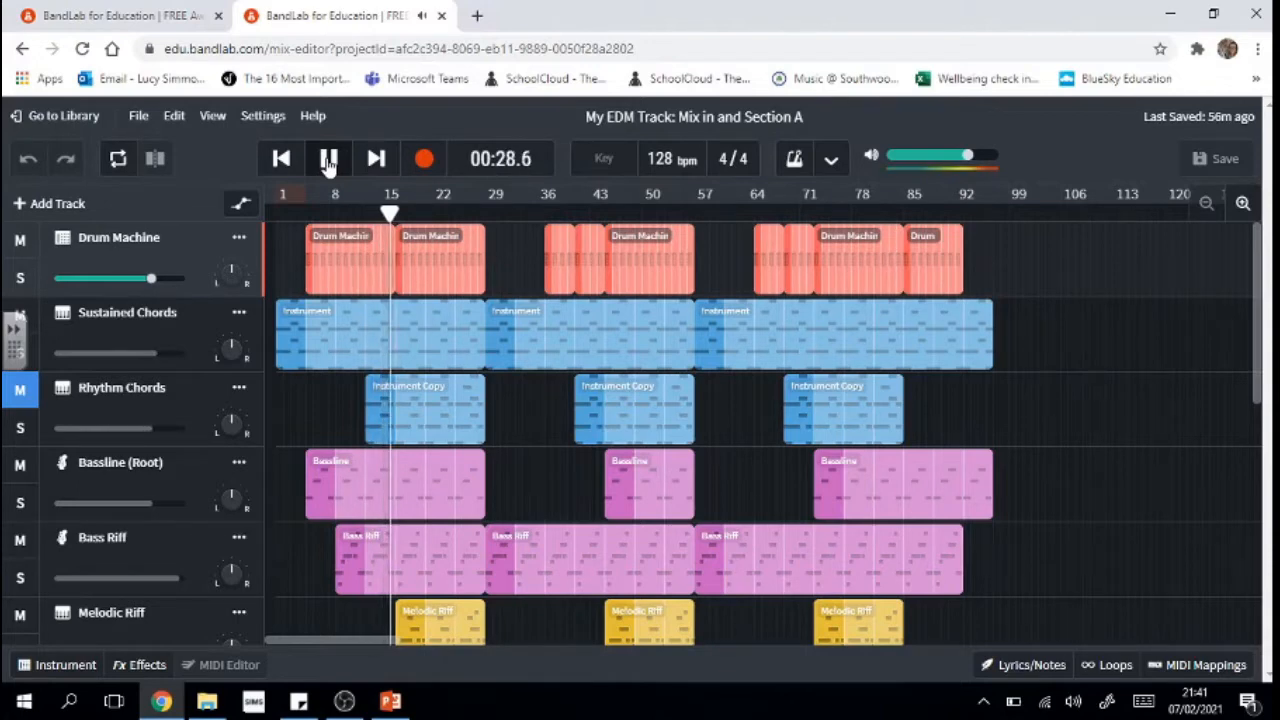
pyautogui.moveTo(1258, 360)
pyautogui.mouseDown()
pyautogui.moveTo(1258, 535)
pyautogui.moveTo(1266, 360)
pyautogui.mouseUp()
pyautogui.moveTo(1268, 369); pyautogui.dragTo(1268, 372)
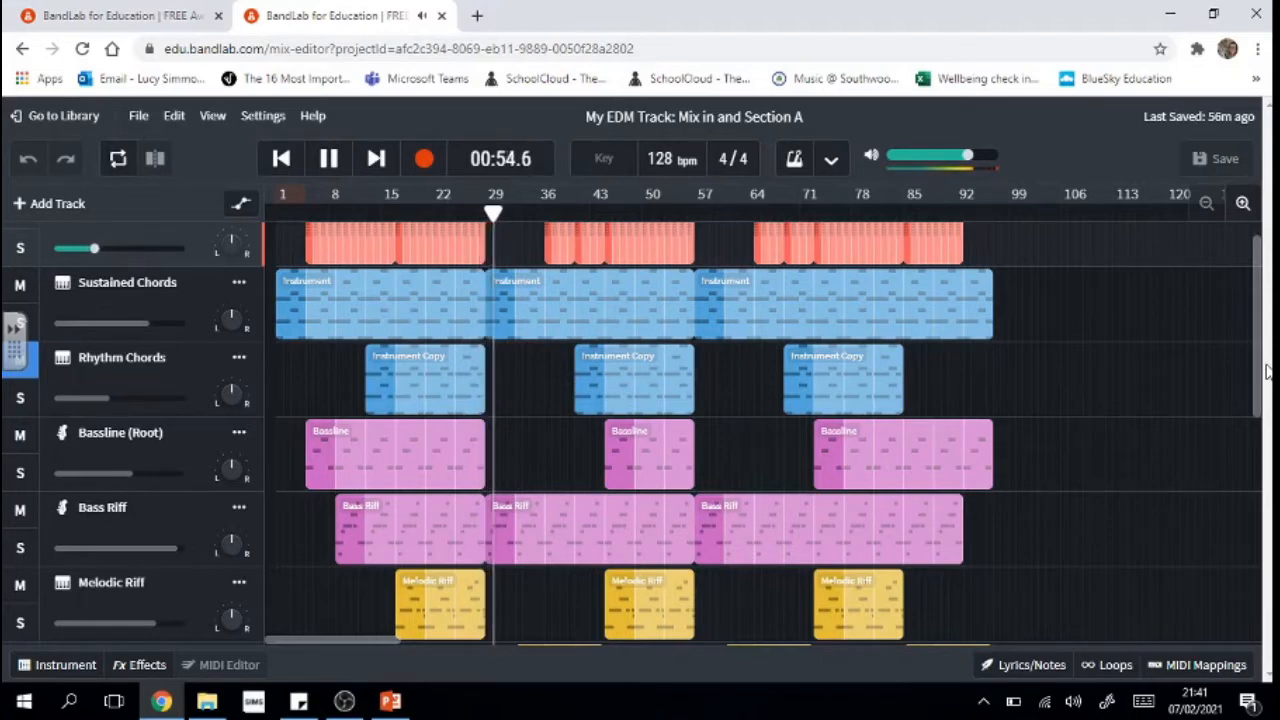
pyautogui.moveTo(1257, 371); pyautogui.dragTo(1268, 337)
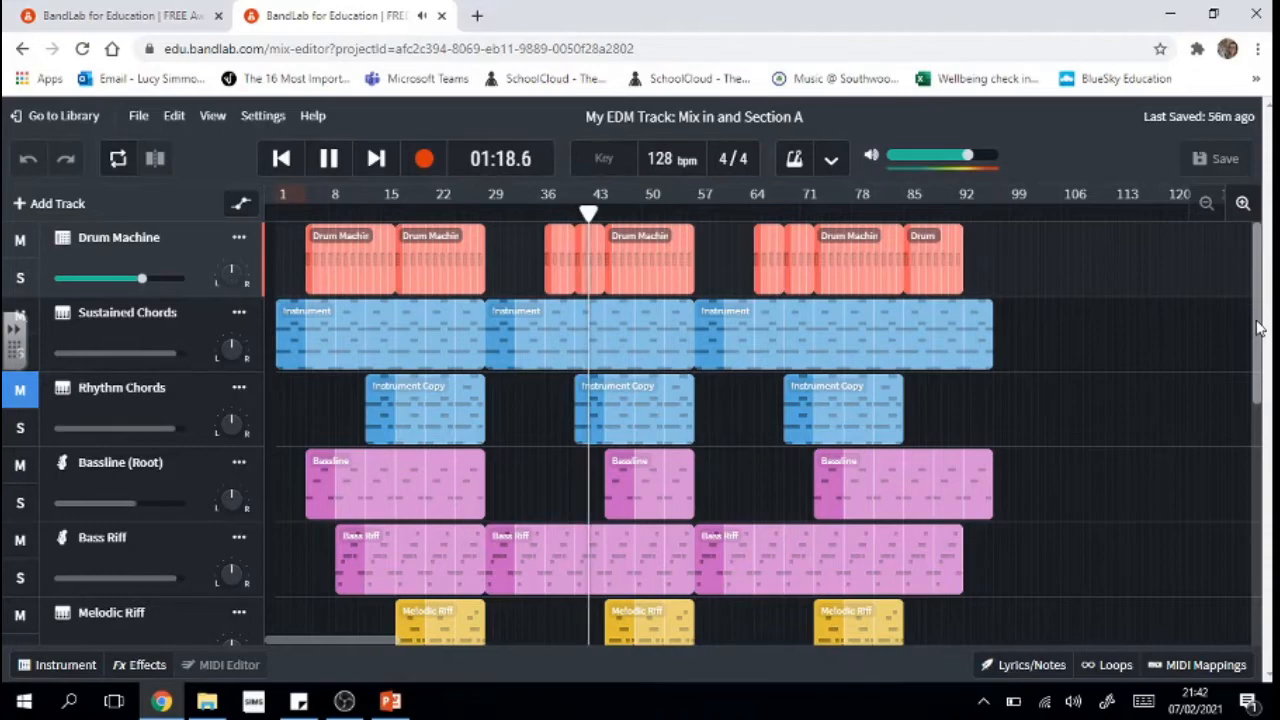
pyautogui.scroll(-5, 1260, 322)
pyautogui.scroll(-1, 1258, 420)
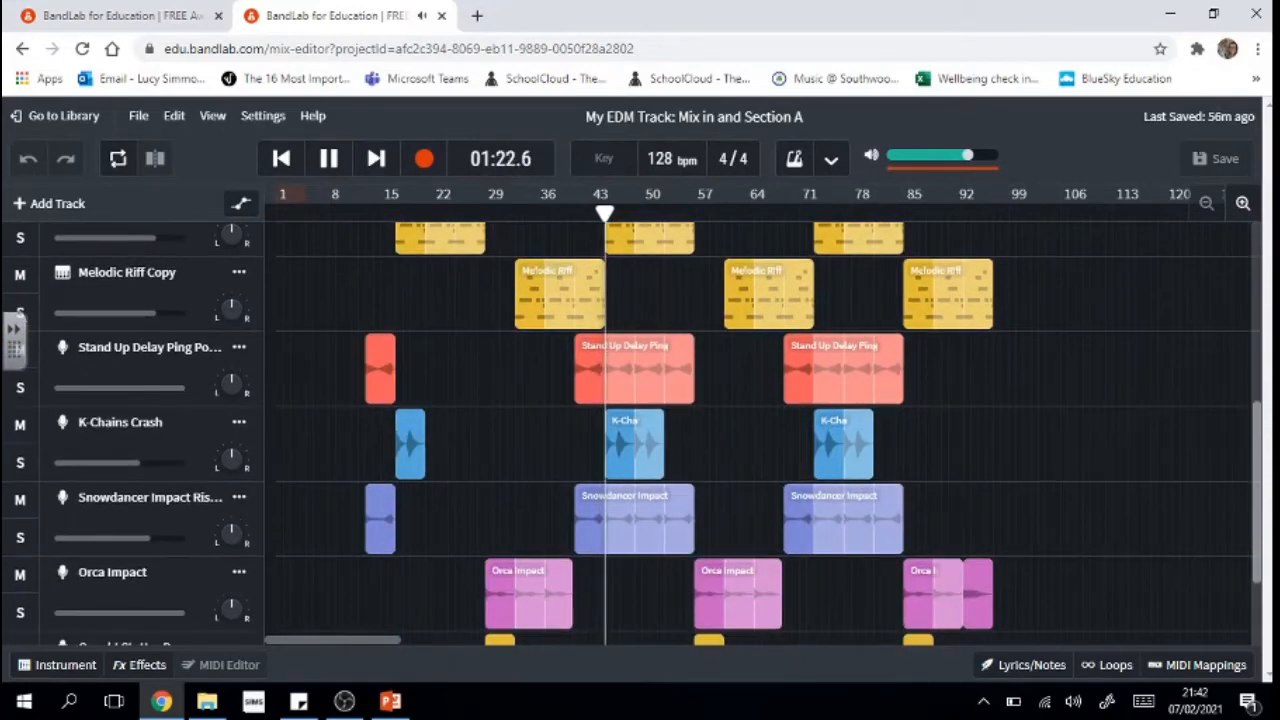
pyautogui.scroll(5, 768, 425)
pyautogui.scroll(1, 14, 335)
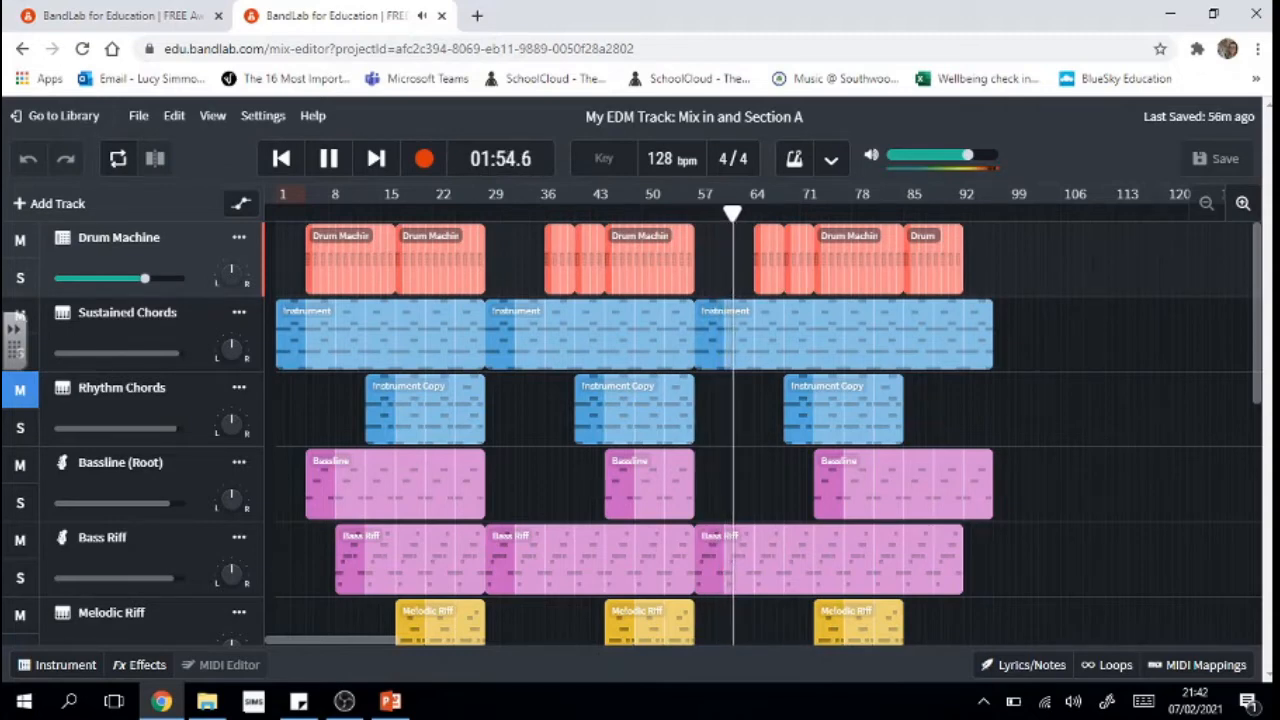
pyautogui.scroll(-1, 1258, 331)
pyautogui.moveTo(1258, 331)
pyautogui.mouseDown()
pyautogui.moveTo(1265, 525)
pyautogui.moveTo(1266, 310)
pyautogui.mouseUp()
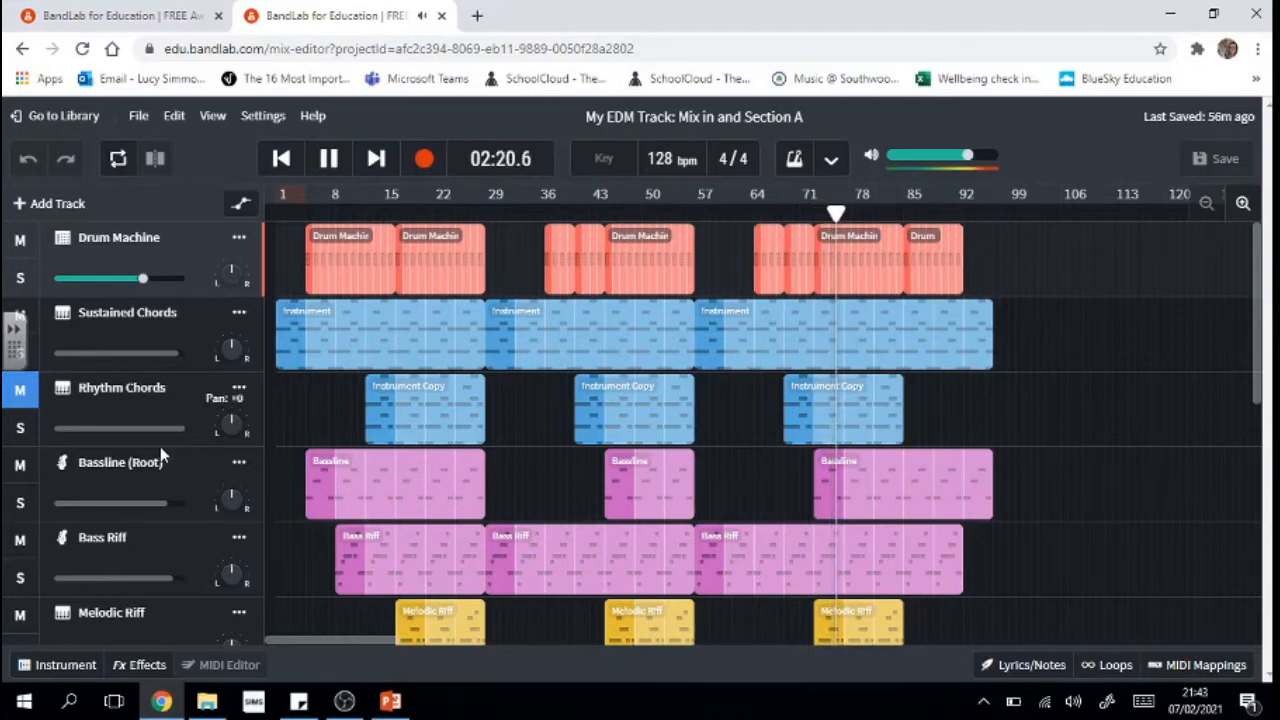
# Unmute the Rhythm Chords track during playback and follow the arrangement through to its end.
pyautogui.click(22, 394)
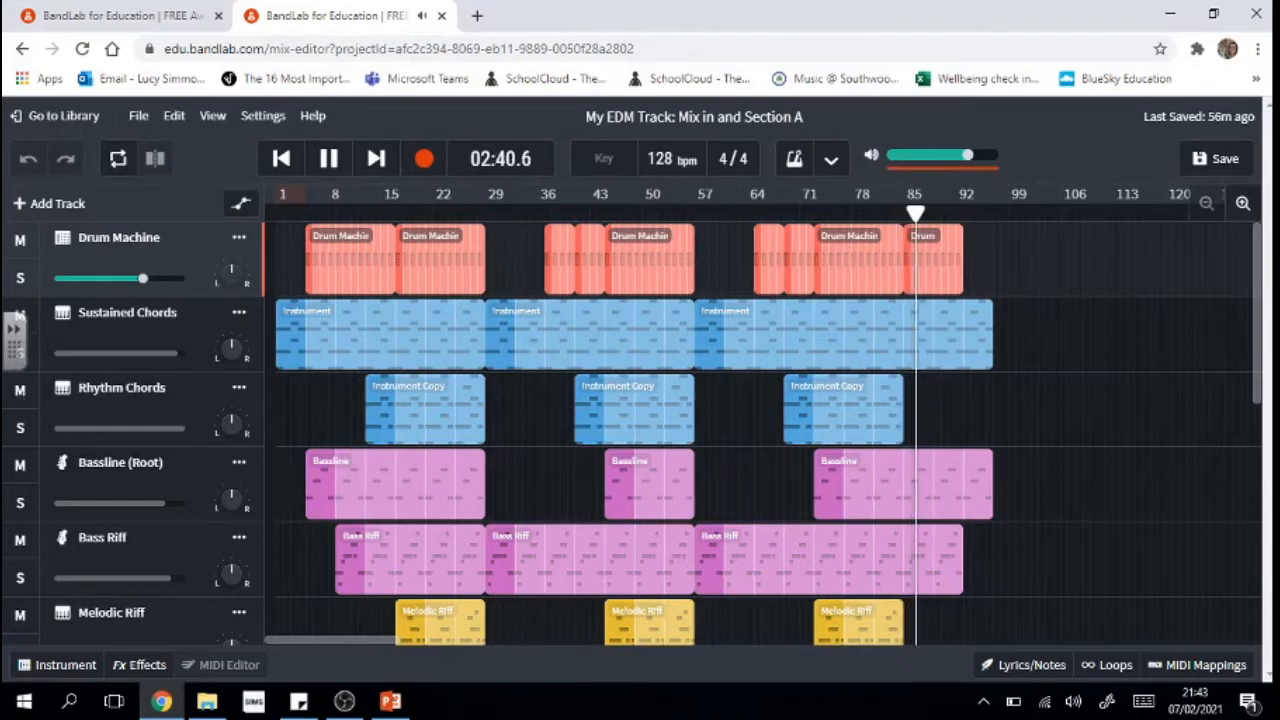
pyautogui.scroll(-2, 1262, 440)
pyautogui.moveTo(1262, 440); pyautogui.dragTo(1262, 348)
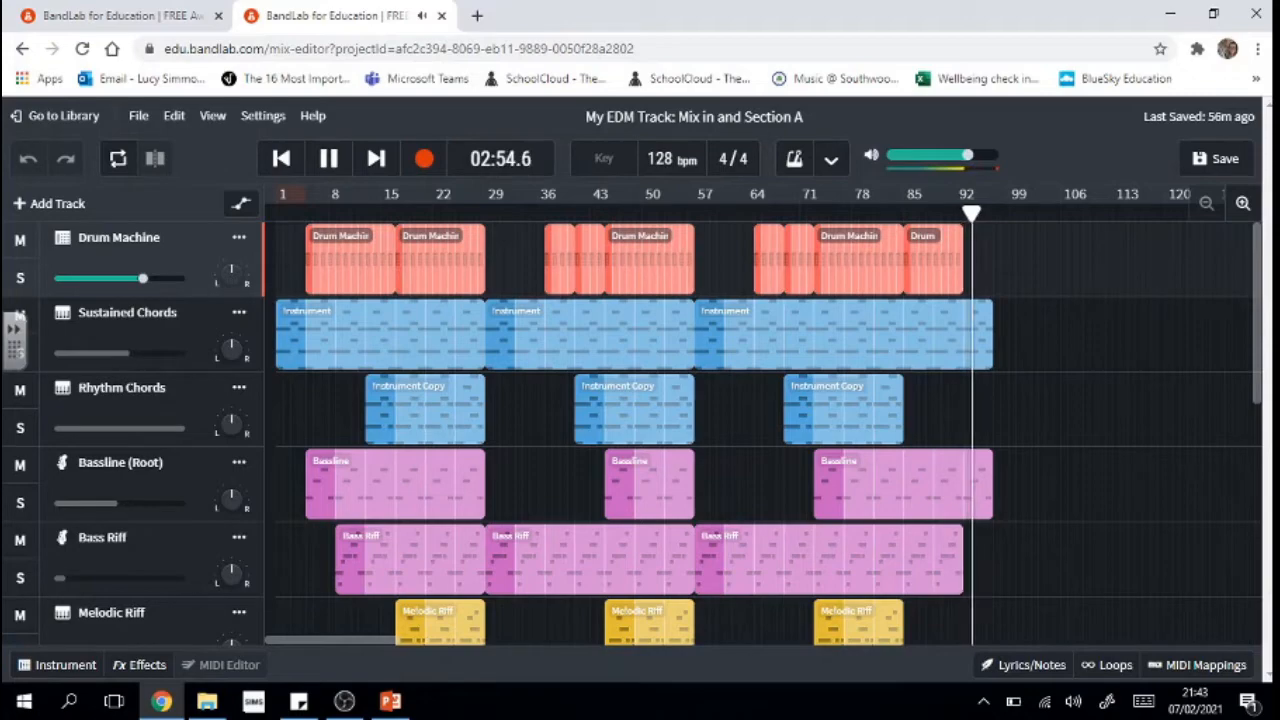
pyautogui.moveTo(1262, 340)
pyautogui.mouseDown()
pyautogui.moveTo(1262, 555)
pyautogui.moveTo(1262, 335)
pyautogui.mouseUp()
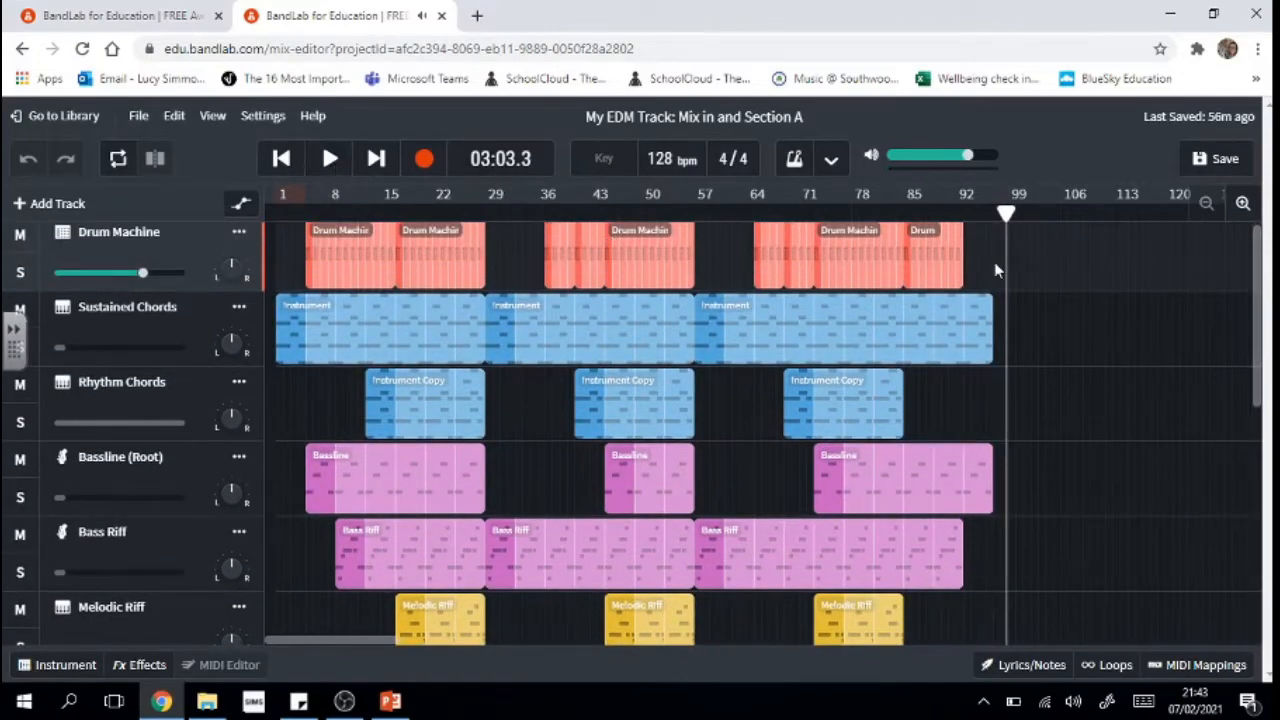
pyautogui.moveTo(1257, 372); pyautogui.dragTo(1259, 305)
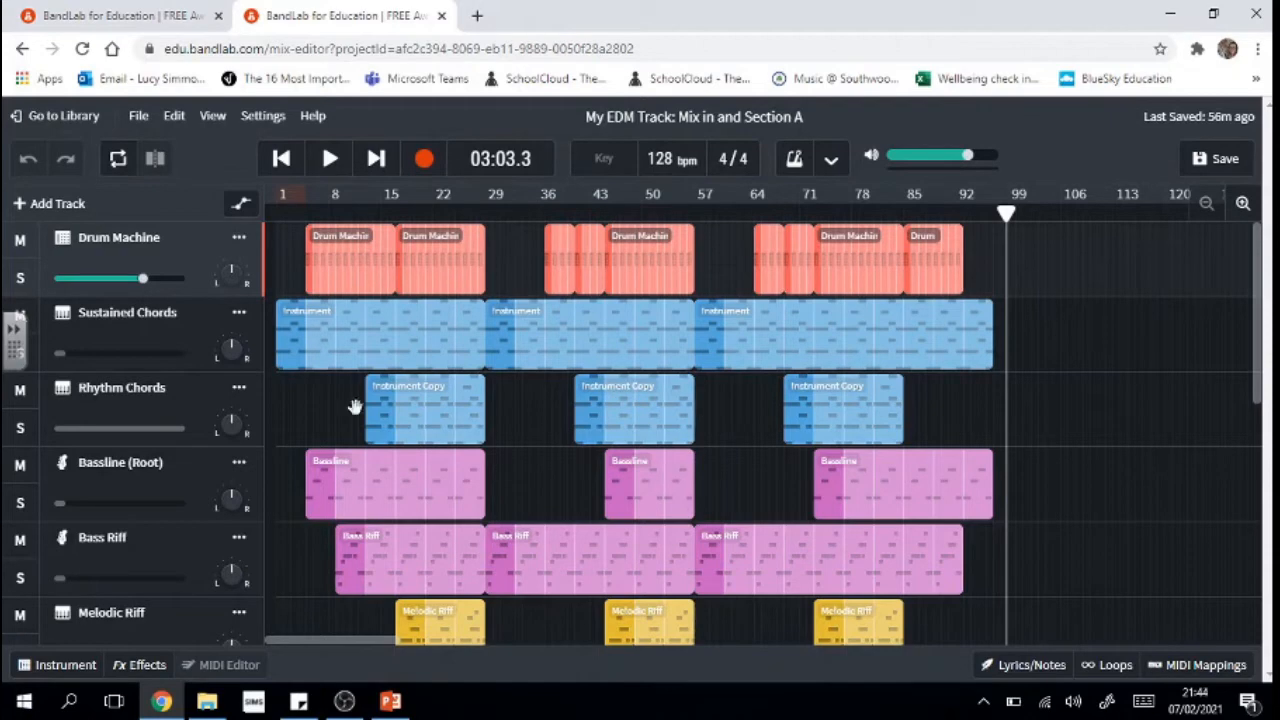
# Switch to the other browser tab with the shorter version of the project and look over its tracks.
pyautogui.click(117, 19)
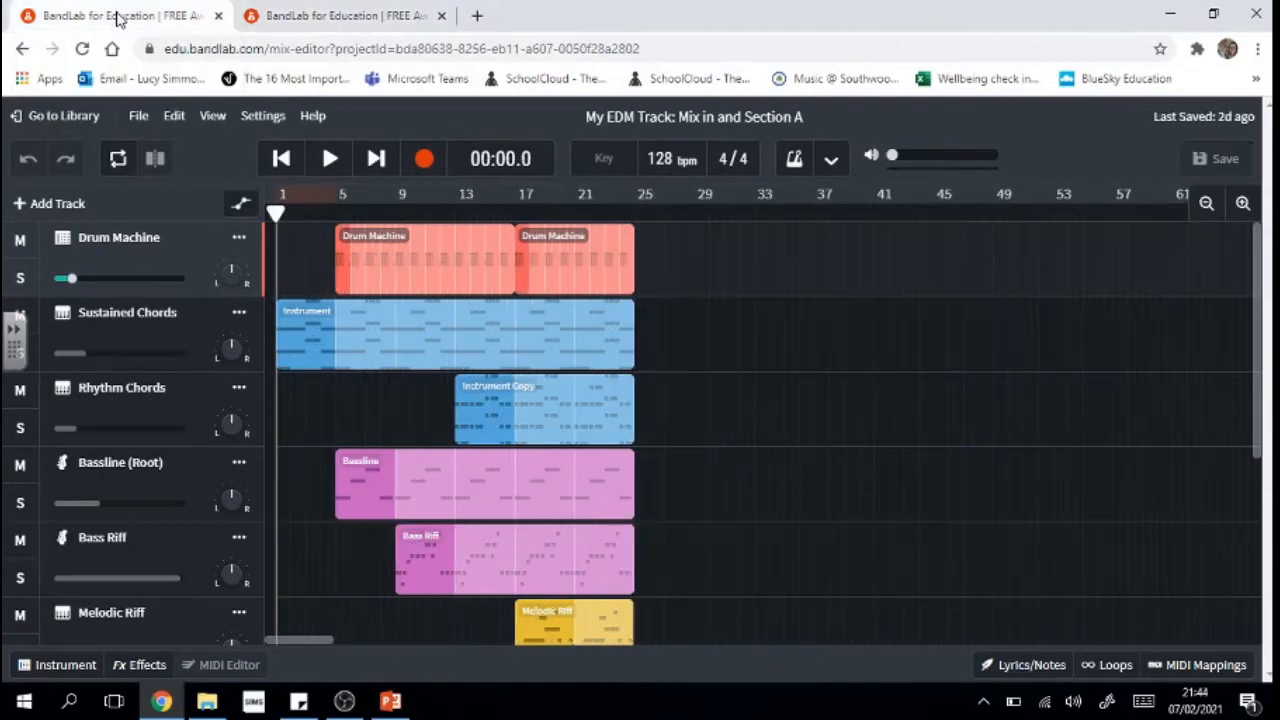
pyautogui.moveTo(1260, 341); pyautogui.dragTo(1268, 524)
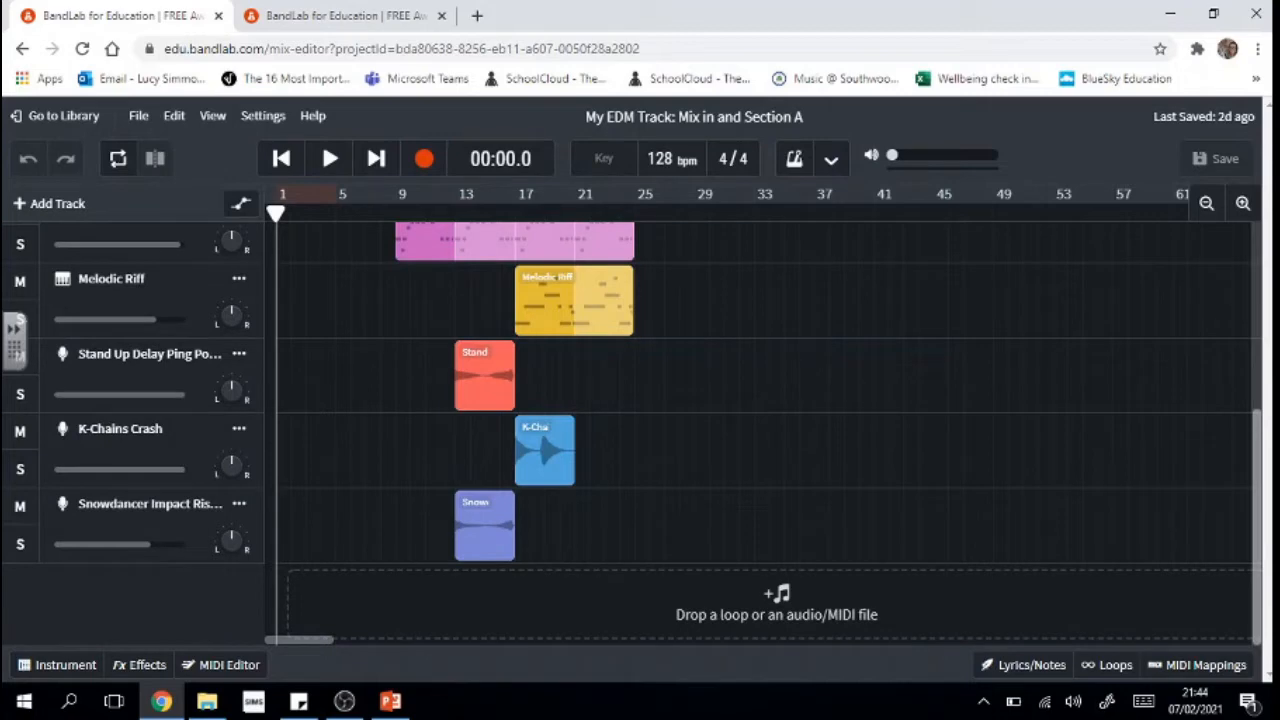
pyautogui.moveTo(1268, 524); pyautogui.dragTo(1268, 337)
# Extend the loops of the second Drum Machine region and the Sustained Chords region to bar 29.
pyautogui.click(620, 266)
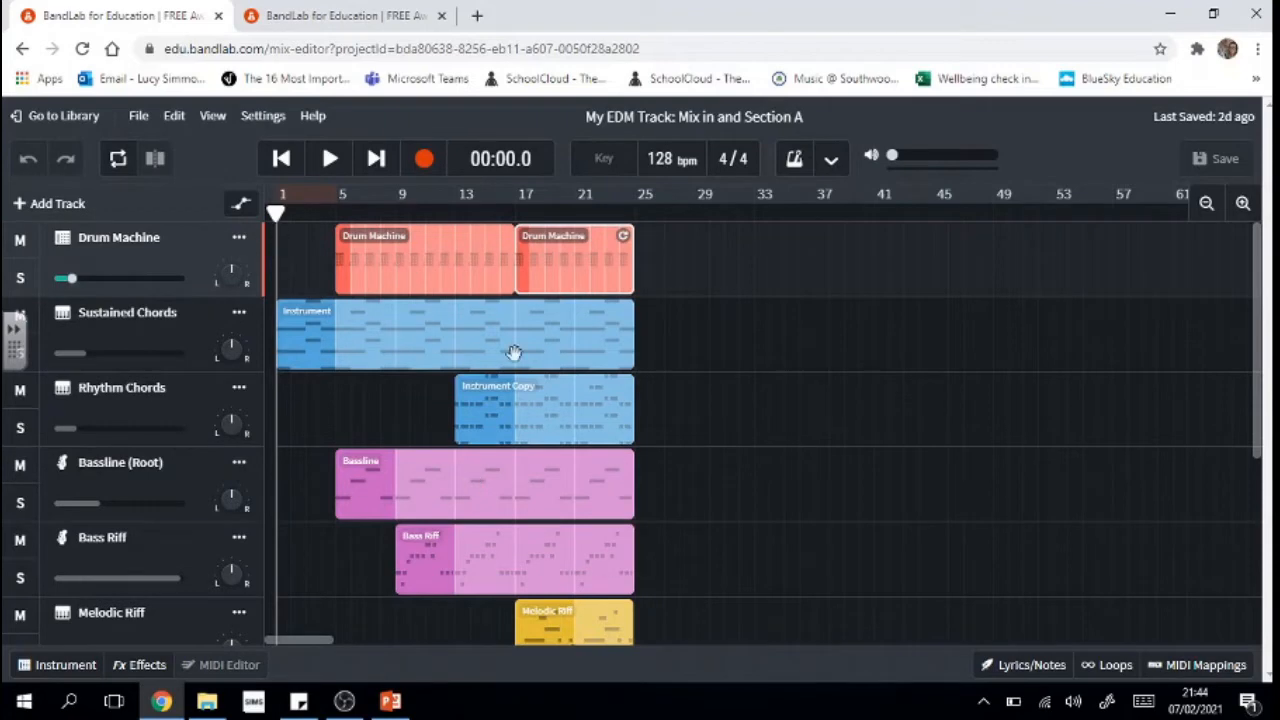
pyautogui.scroll(-3, 1265, 391)
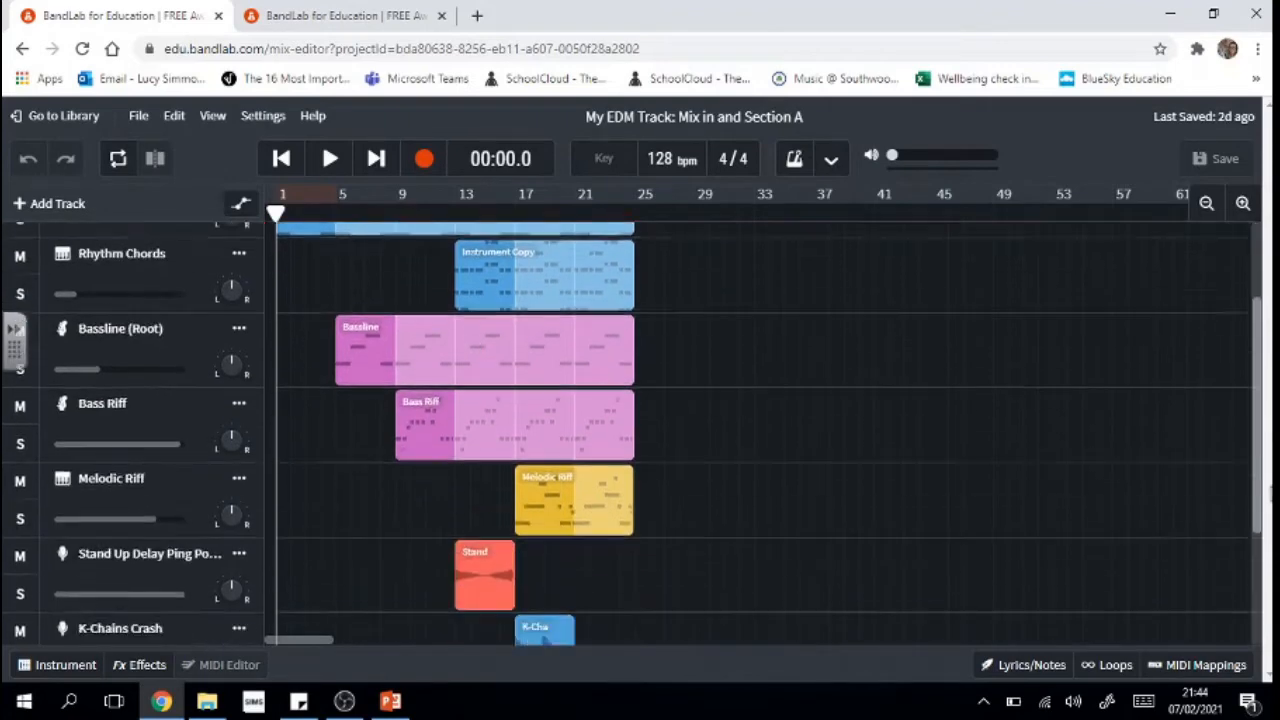
pyautogui.scroll(3, 1267, 375)
pyautogui.scroll(1, 1269, 370)
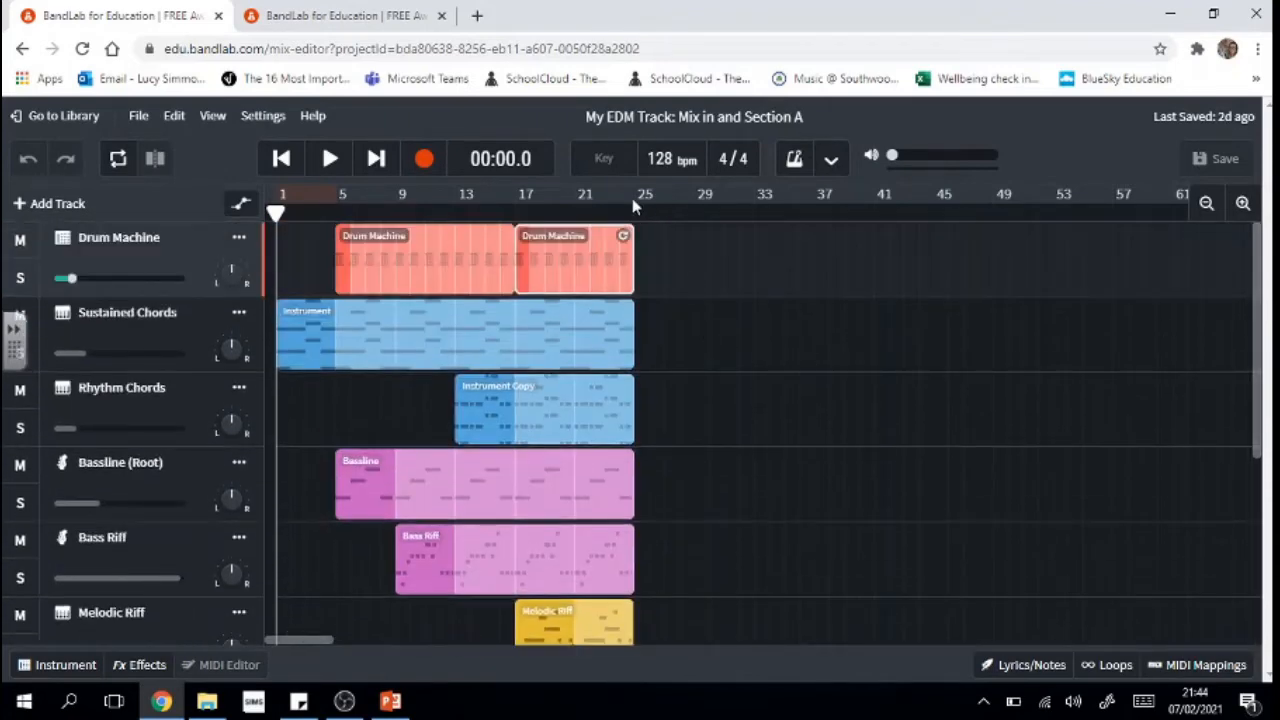
pyautogui.moveTo(630, 232); pyautogui.dragTo(691, 237)
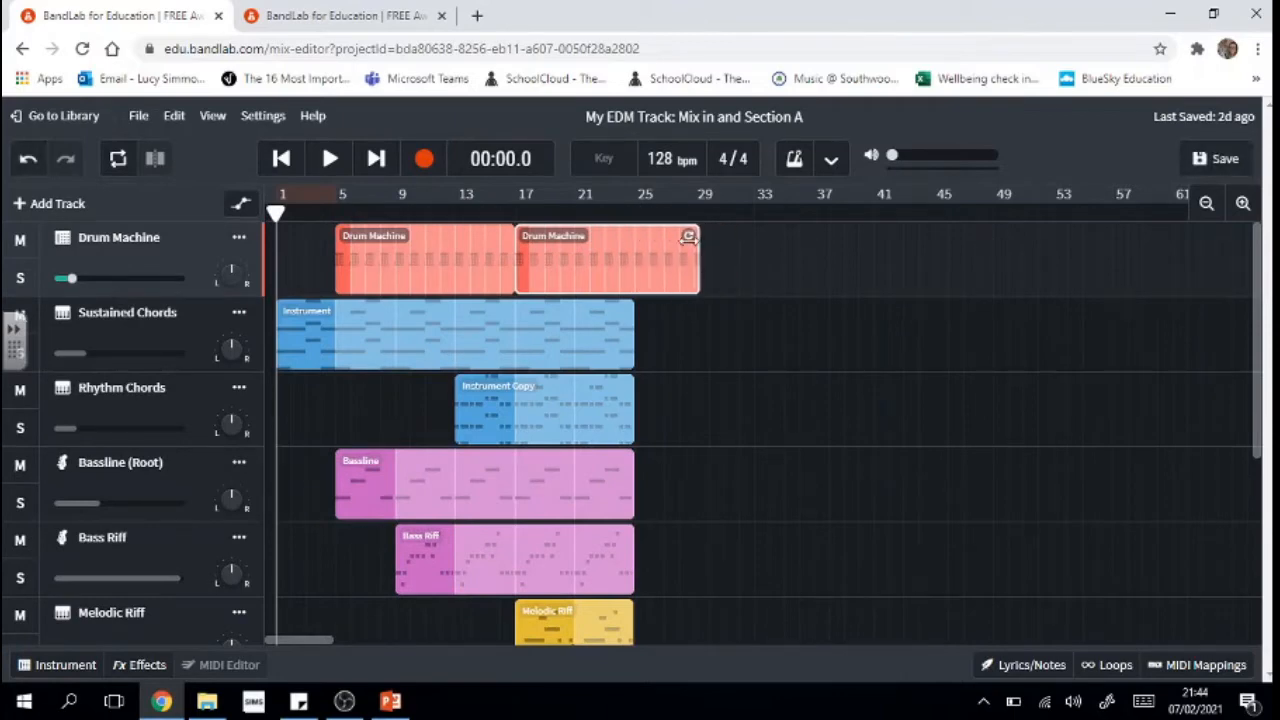
pyautogui.click(627, 321)
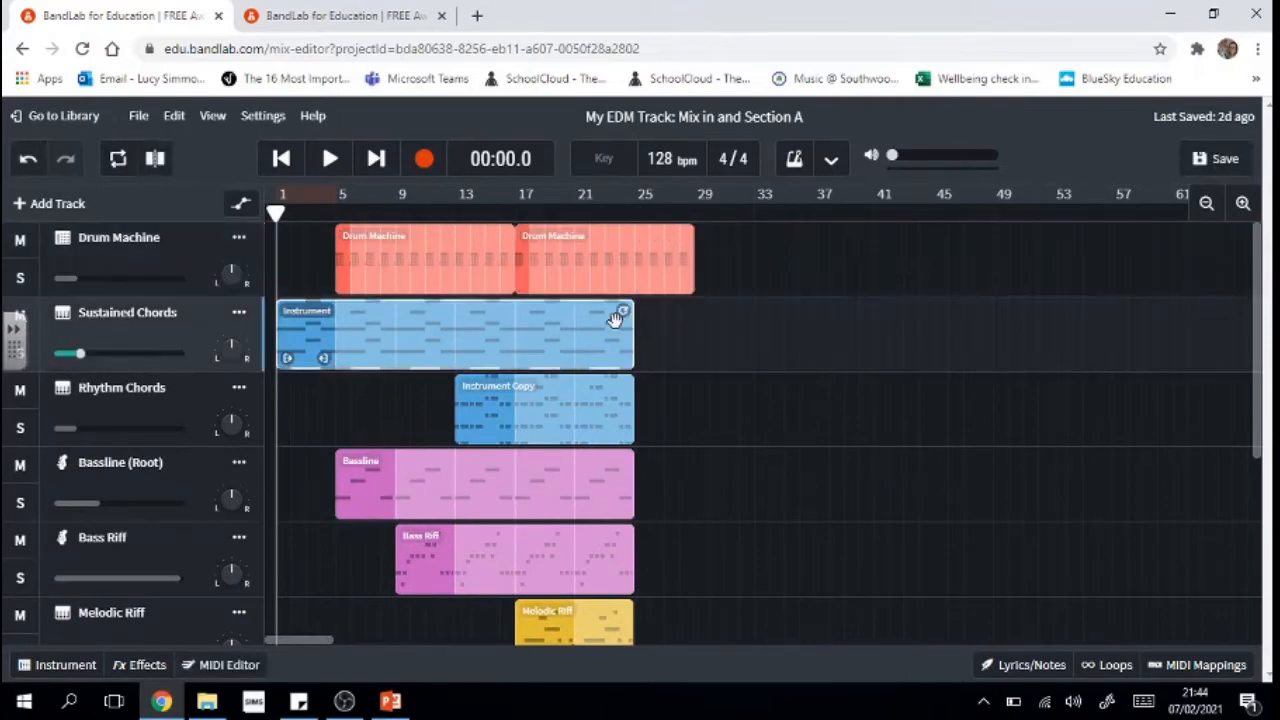
pyautogui.moveTo(620, 311); pyautogui.dragTo(683, 311)
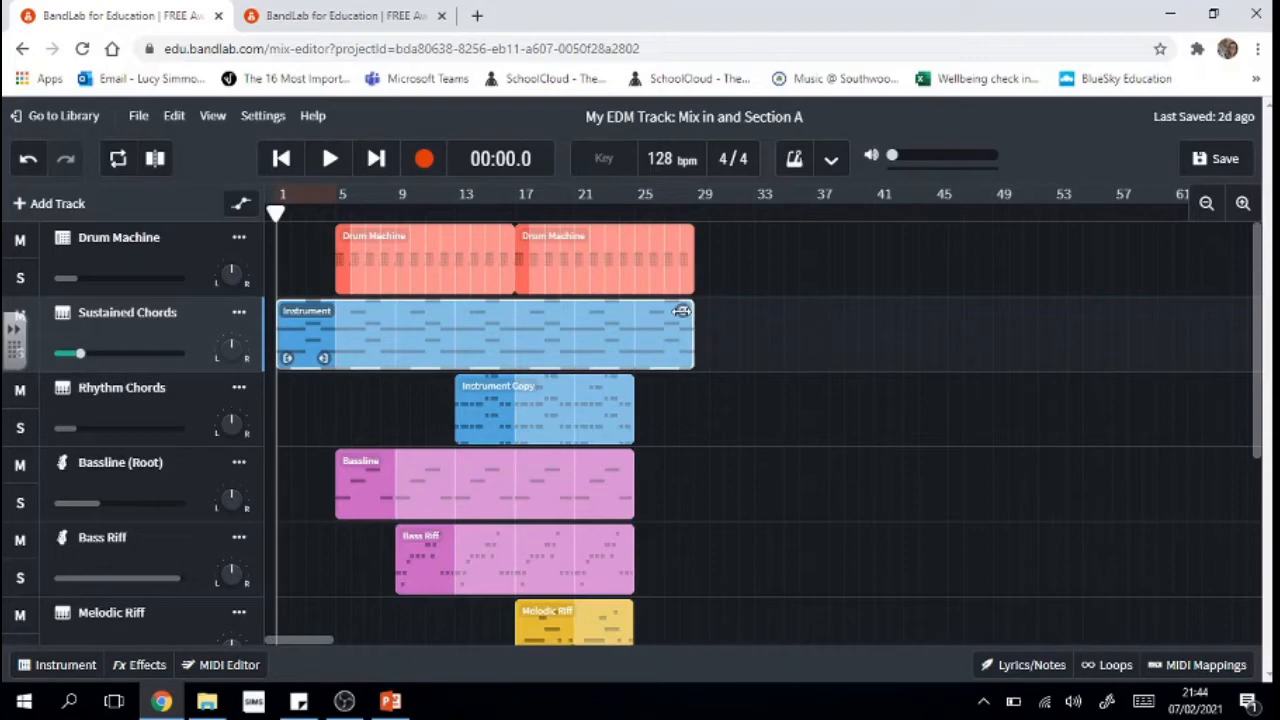
# Extend the loops of the Rhythm Chords and Bassline (Root) regions to bar 29.
pyautogui.click(583, 412)
pyautogui.moveTo(624, 384); pyautogui.dragTo(700, 384)
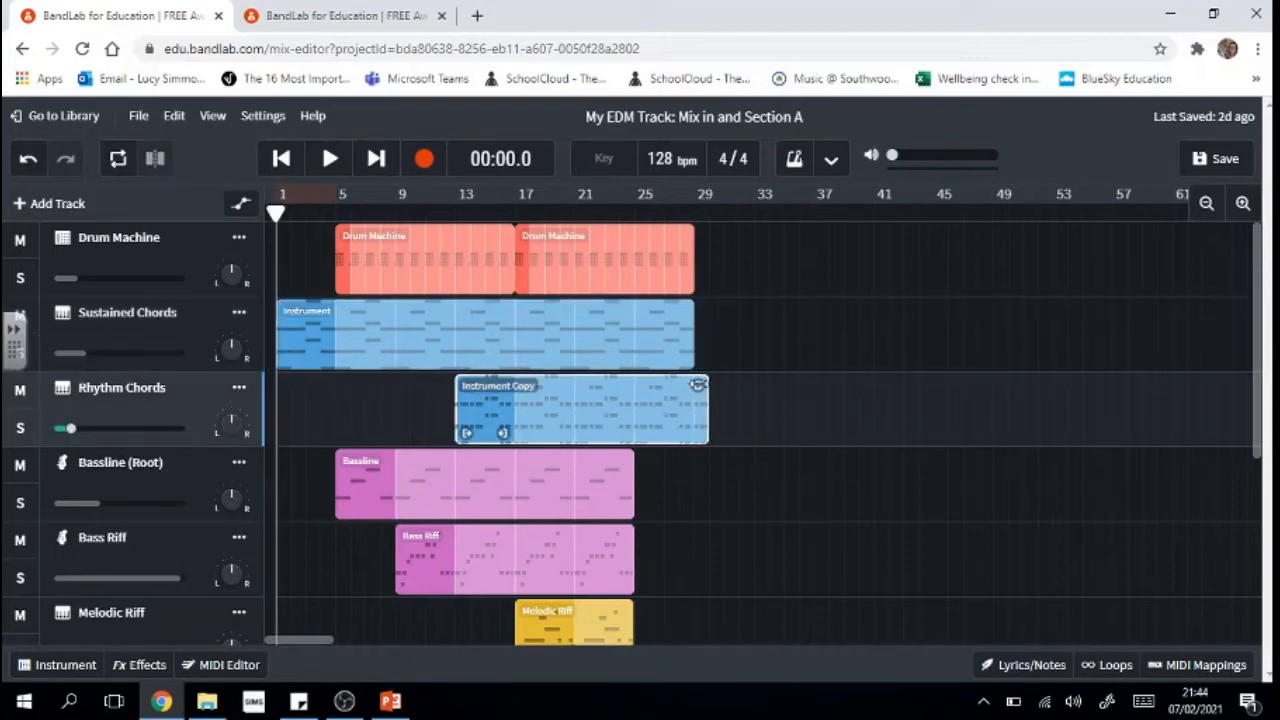
pyautogui.click(594, 502)
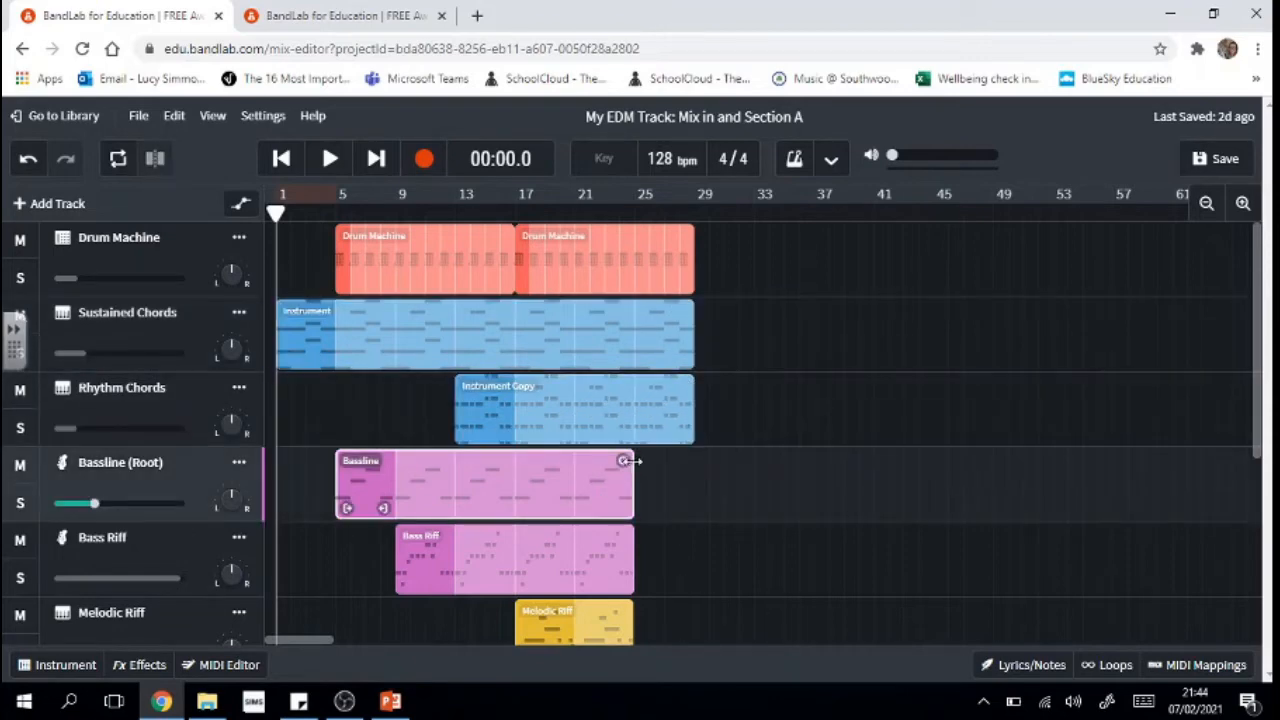
pyautogui.moveTo(624, 460); pyautogui.dragTo(705, 462)
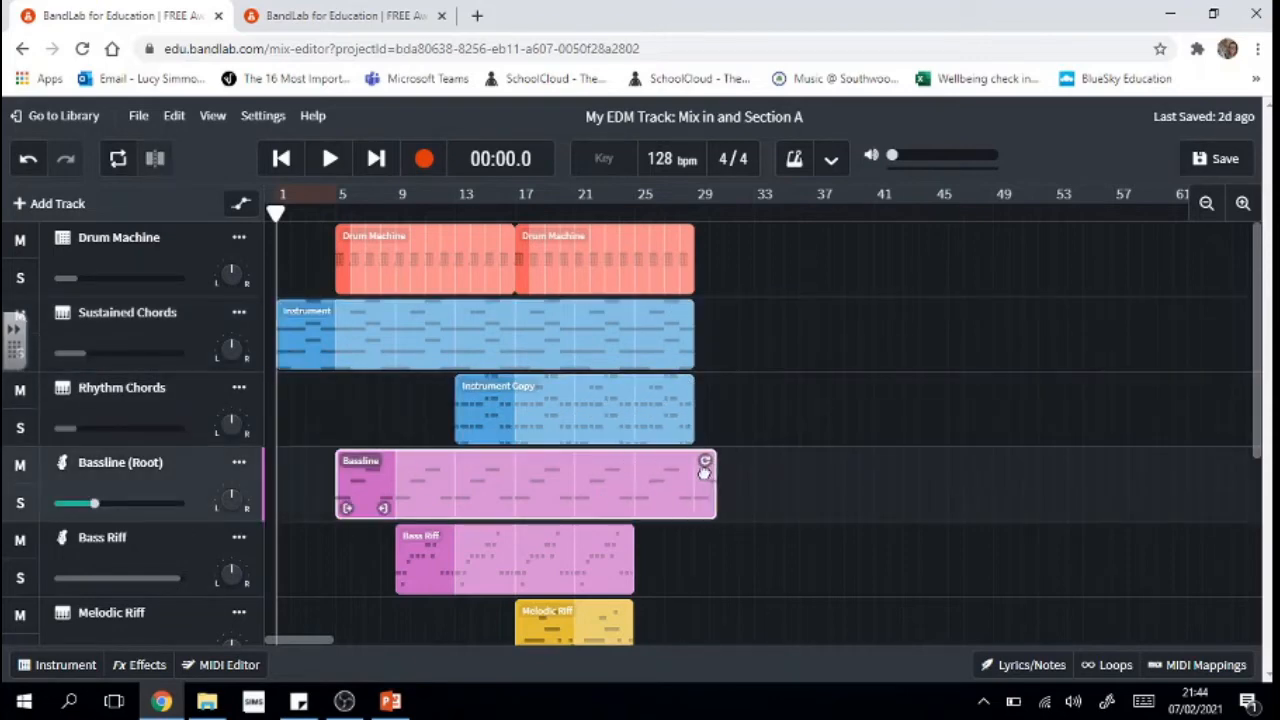
# Extend the loops of the Bass Riff and Melodic Riff regions to bar 29.
pyautogui.click(594, 578)
pyautogui.moveTo(623, 535); pyautogui.dragTo(683, 535)
pyautogui.moveTo(627, 620); pyautogui.dragTo(670, 612)
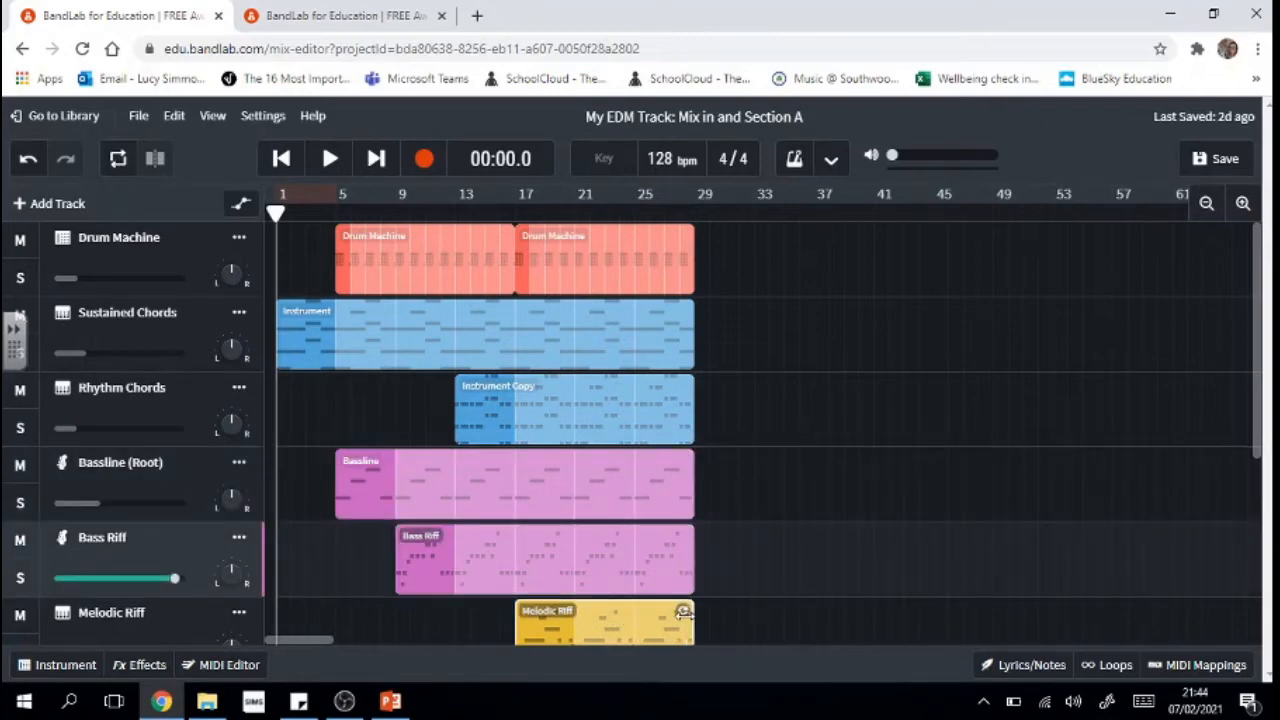
# Loop the Stand Up Delay Ping and Snowdancer Impact regions one more time, out to bar 21.
pyautogui.moveTo(1255, 297); pyautogui.dragTo(1255, 457)
pyautogui.click(866, 442)
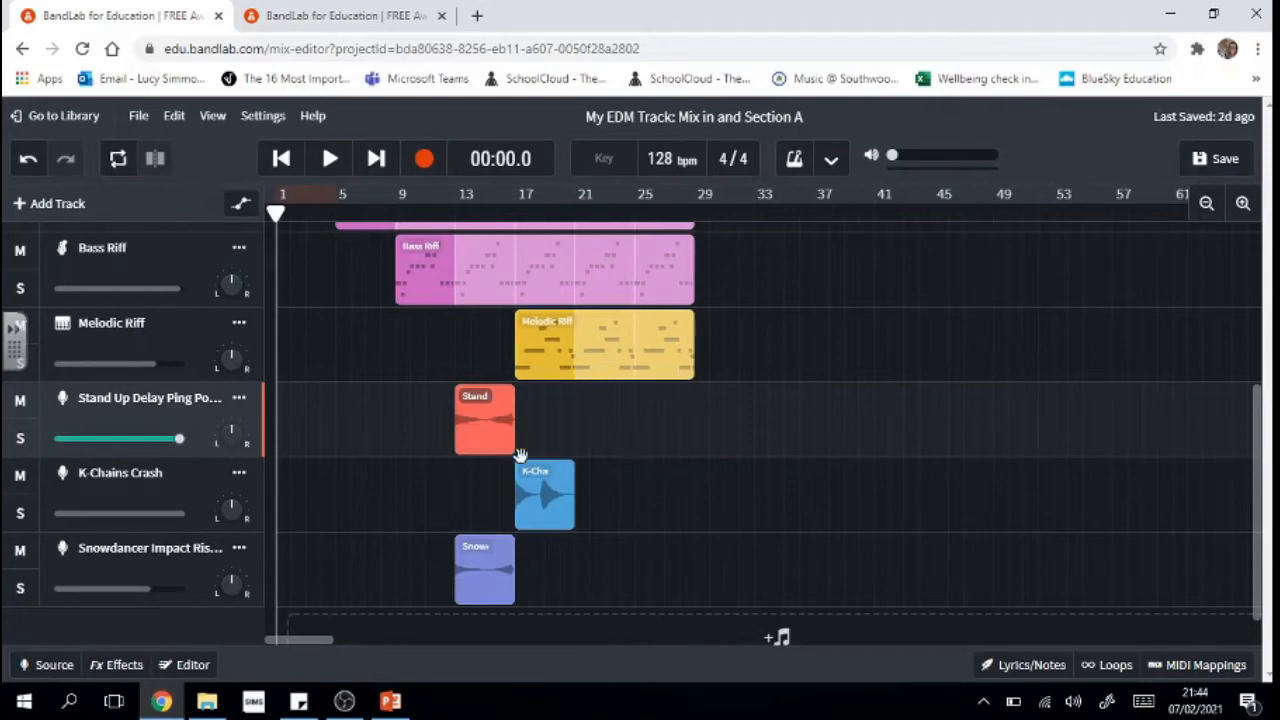
pyautogui.click(501, 420)
pyautogui.moveTo(521, 402); pyautogui.dragTo(566, 403)
pyautogui.click(500, 563)
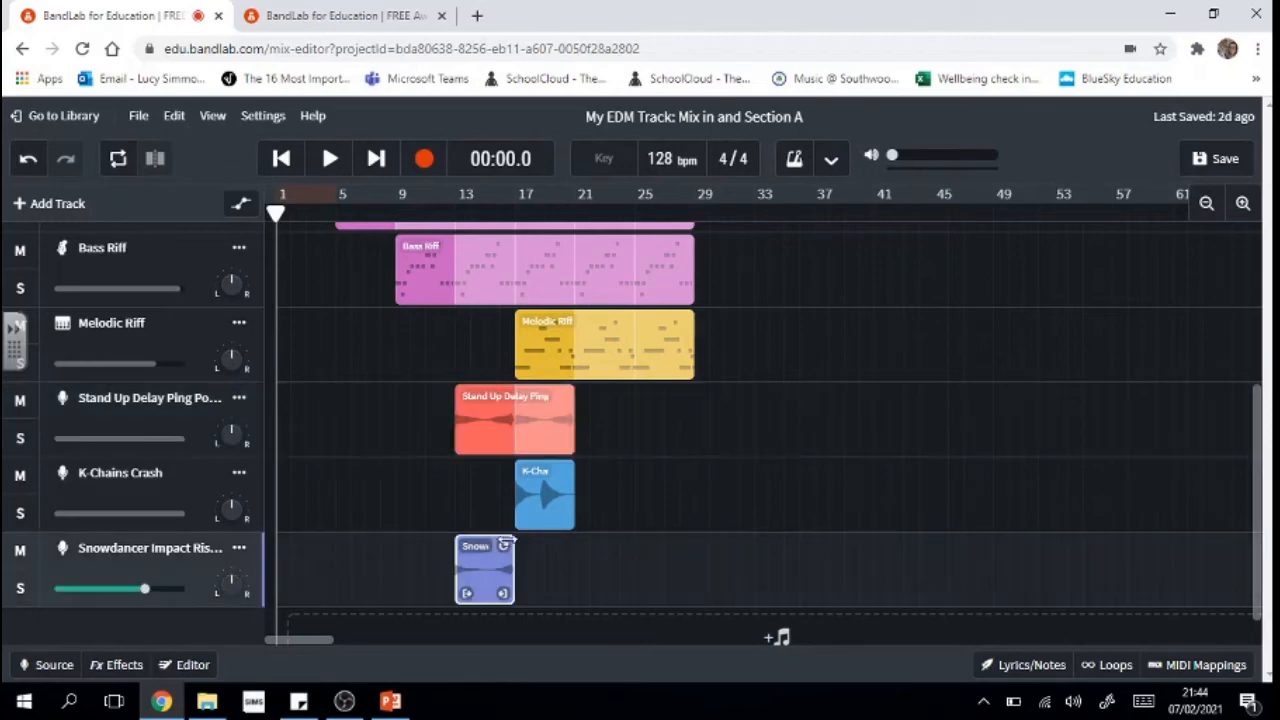
pyautogui.moveTo(507, 546); pyautogui.dragTo(571, 561)
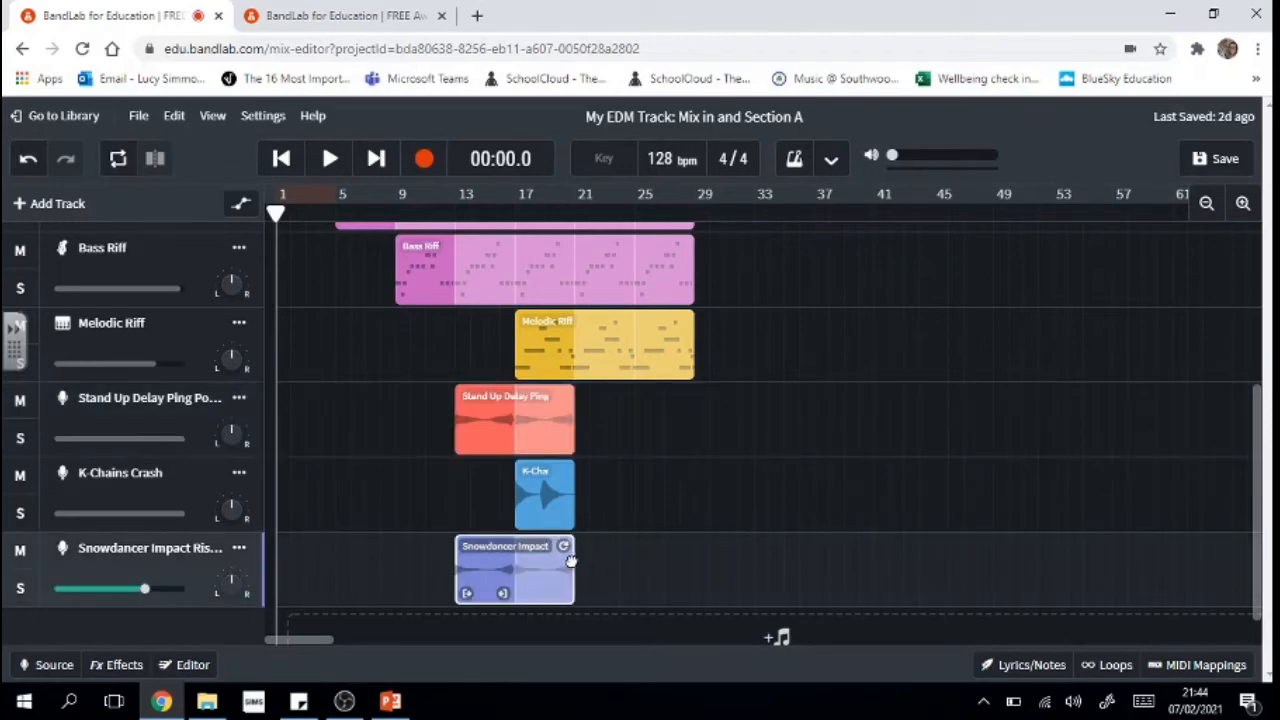
pyautogui.moveTo(1257, 487); pyautogui.dragTo(1268, 299)
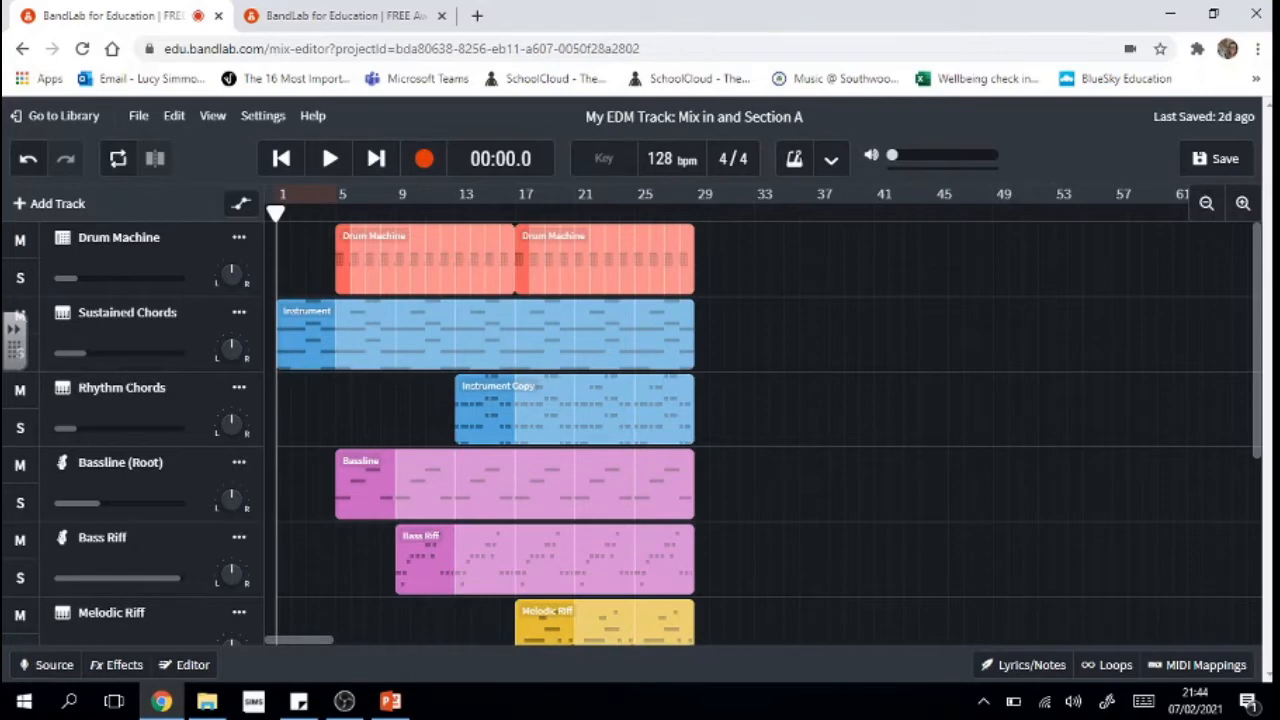
# Extend the loops of the Sustained Chords and Bass Riff regions to bar 37.
pyautogui.scroll(-3, 1255, 295)
pyautogui.scroll(3, 1255, 295)
pyautogui.click(645, 336)
pyautogui.moveTo(682, 311); pyautogui.dragTo(805, 318)
pyautogui.click(670, 541)
pyautogui.moveTo(683, 535); pyautogui.dragTo(807, 532)
pyautogui.click(995, 540)
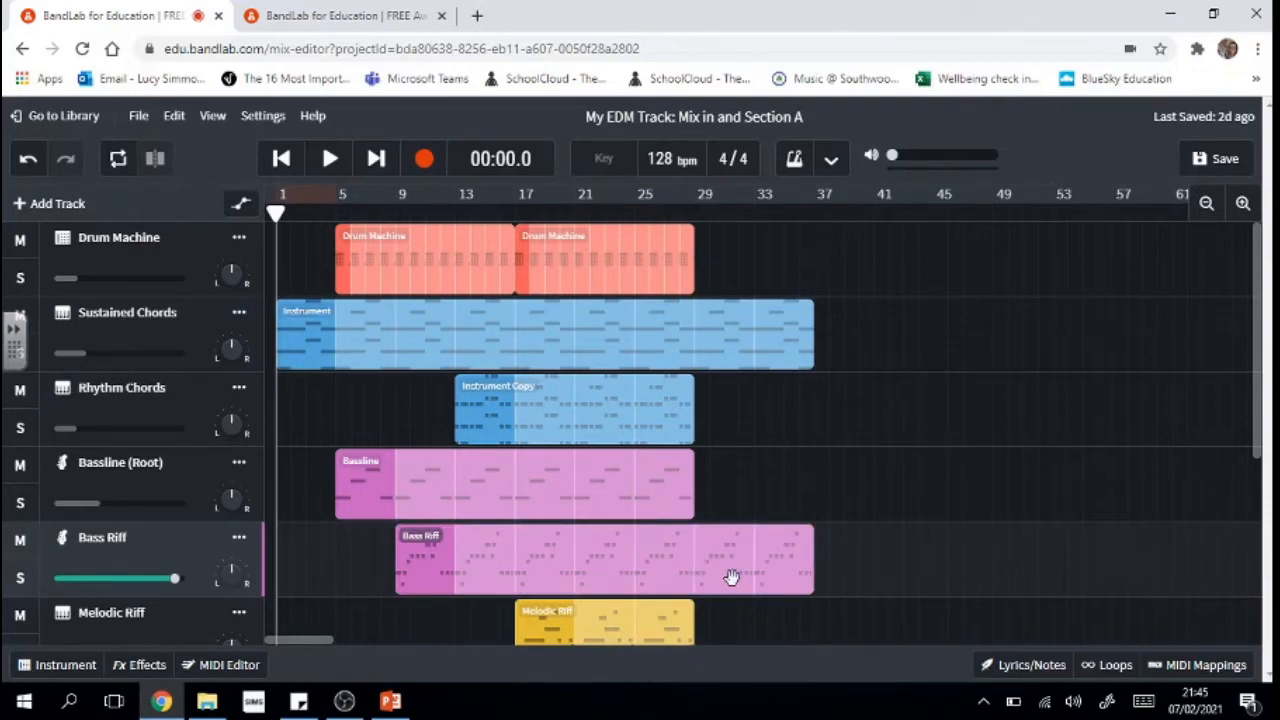
# Split the Sustained Chords and Bass Riff regions at bar 29.
pyautogui.moveTo(276, 212); pyautogui.dragTo(697, 250)
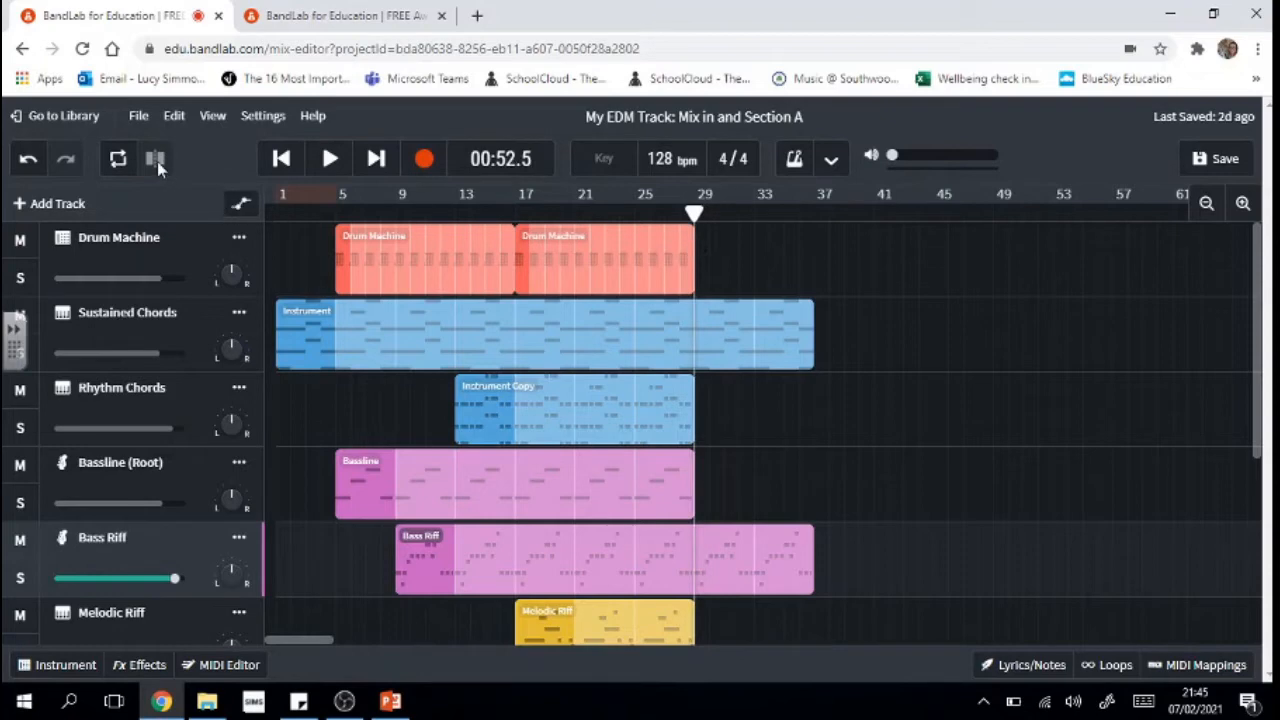
pyautogui.click(708, 339)
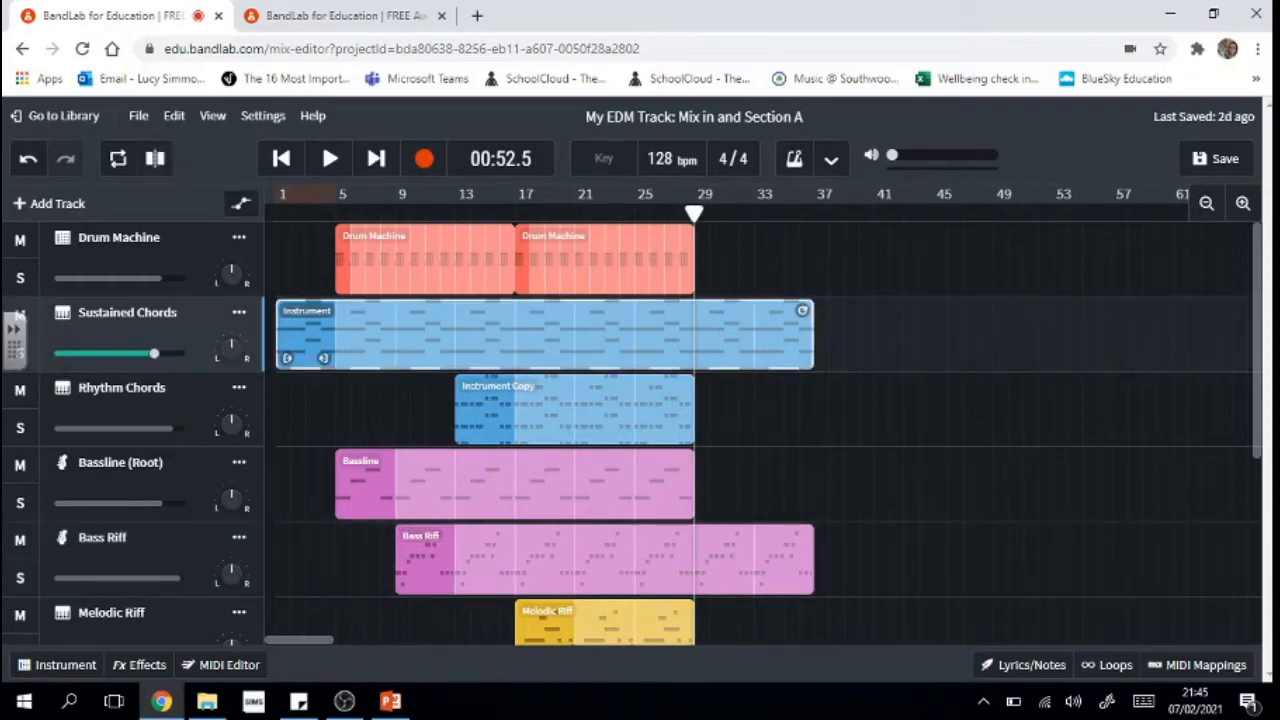
pyautogui.click(157, 160)
pyautogui.click(840, 442)
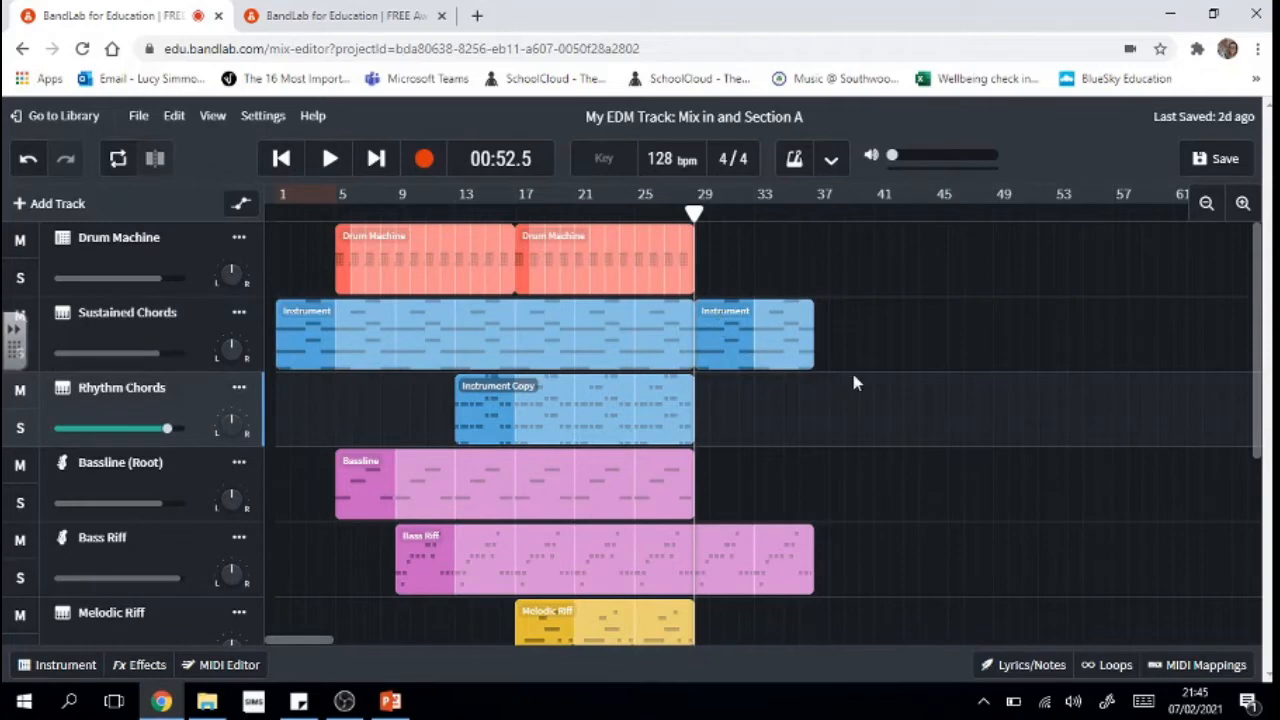
pyautogui.click(720, 566)
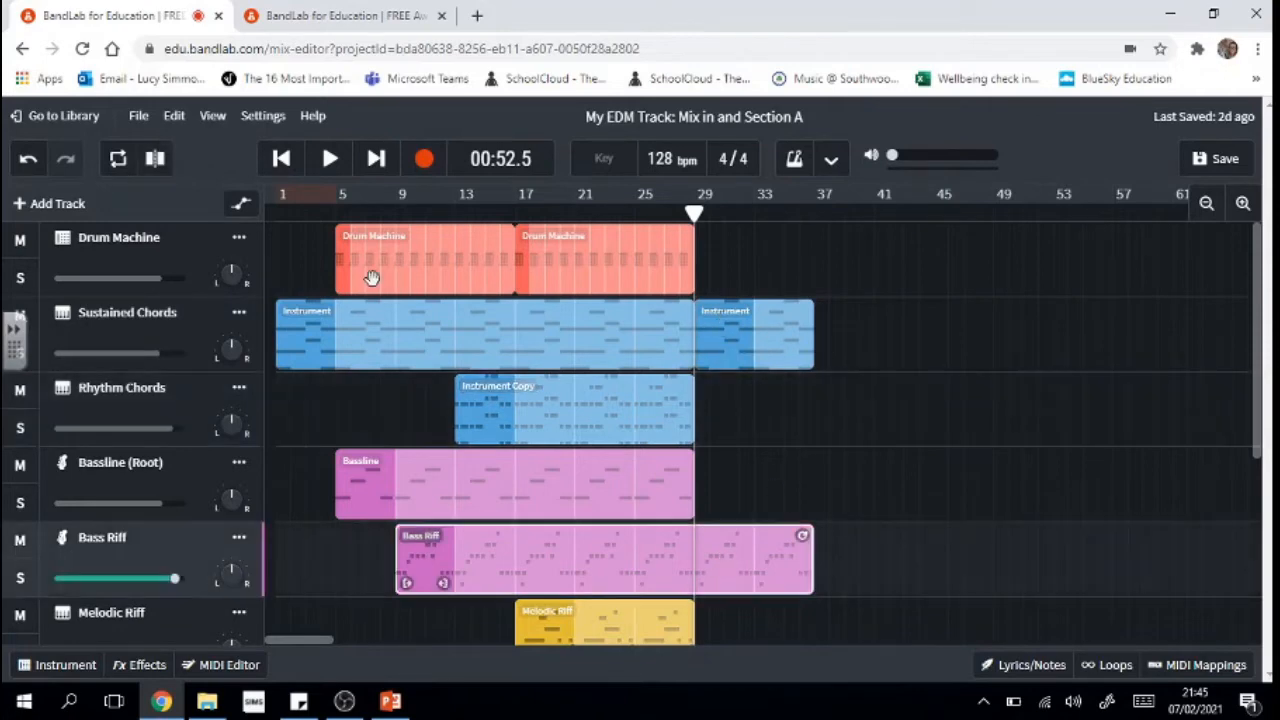
pyautogui.click(158, 162)
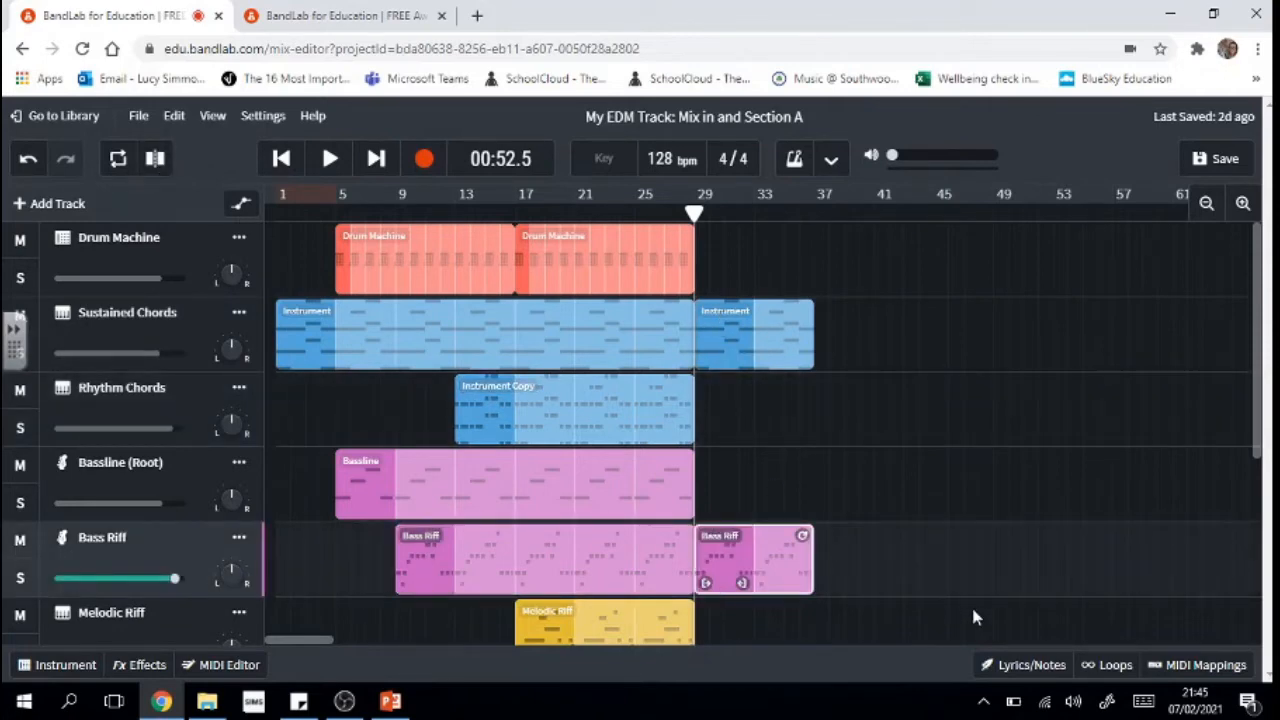
# Search the loop library for "edm", open the EDM Megapack Vol 2 pack and filter its loops to Fx.
pyautogui.moveTo(314, 637); pyautogui.dragTo(320, 646)
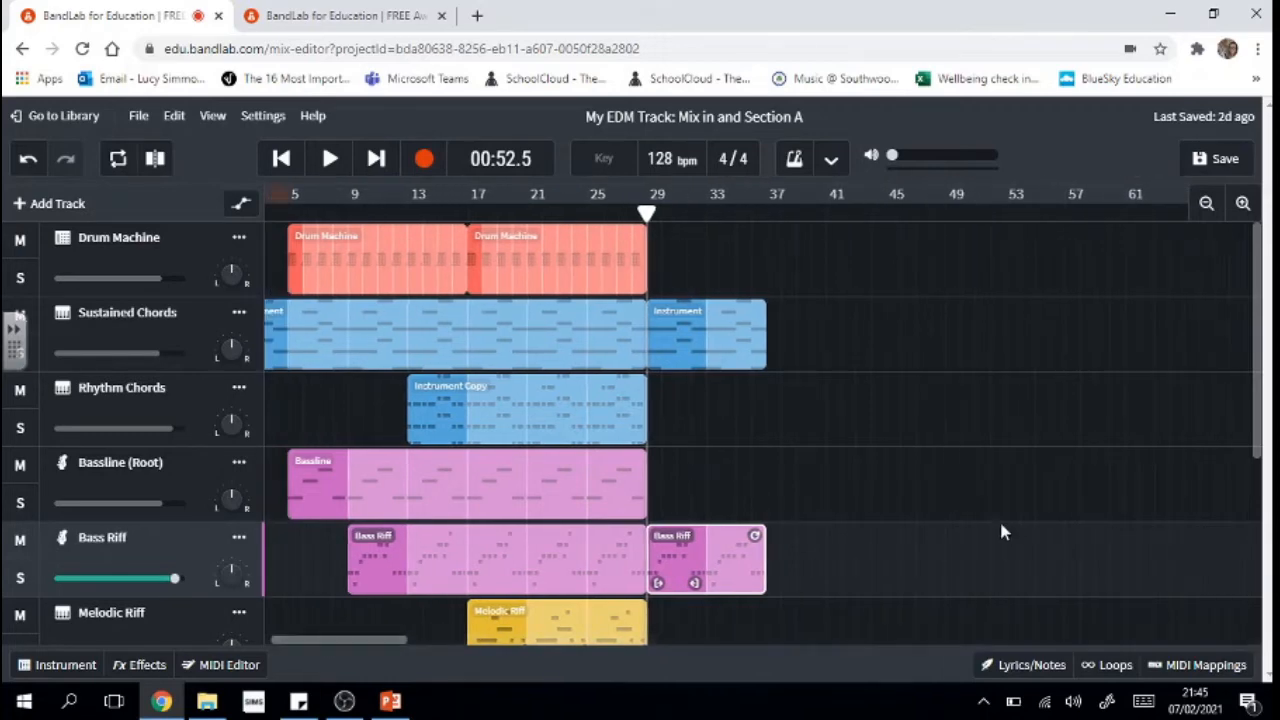
pyautogui.moveTo(1257, 411); pyautogui.dragTo(1262, 590)
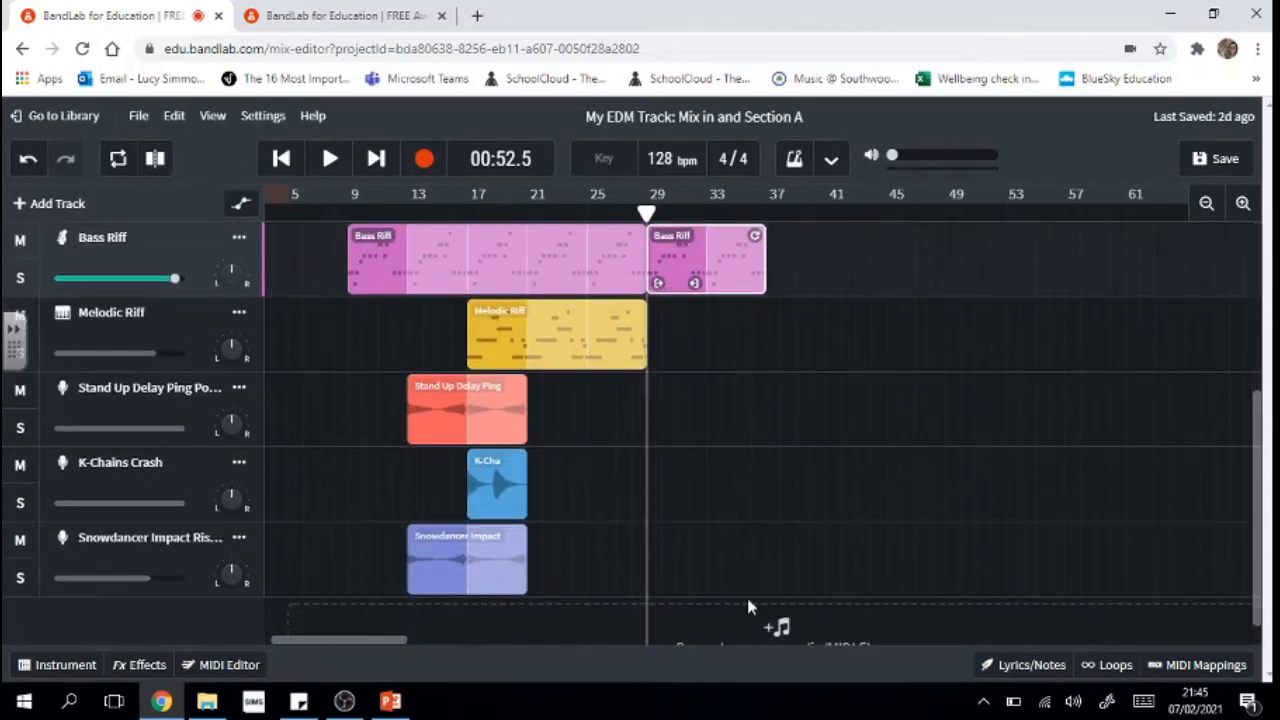
pyautogui.moveTo(1257, 541)
pyautogui.mouseDown()
pyautogui.moveTo(1257, 566)
pyautogui.moveTo(1256, 541)
pyautogui.mouseUp()
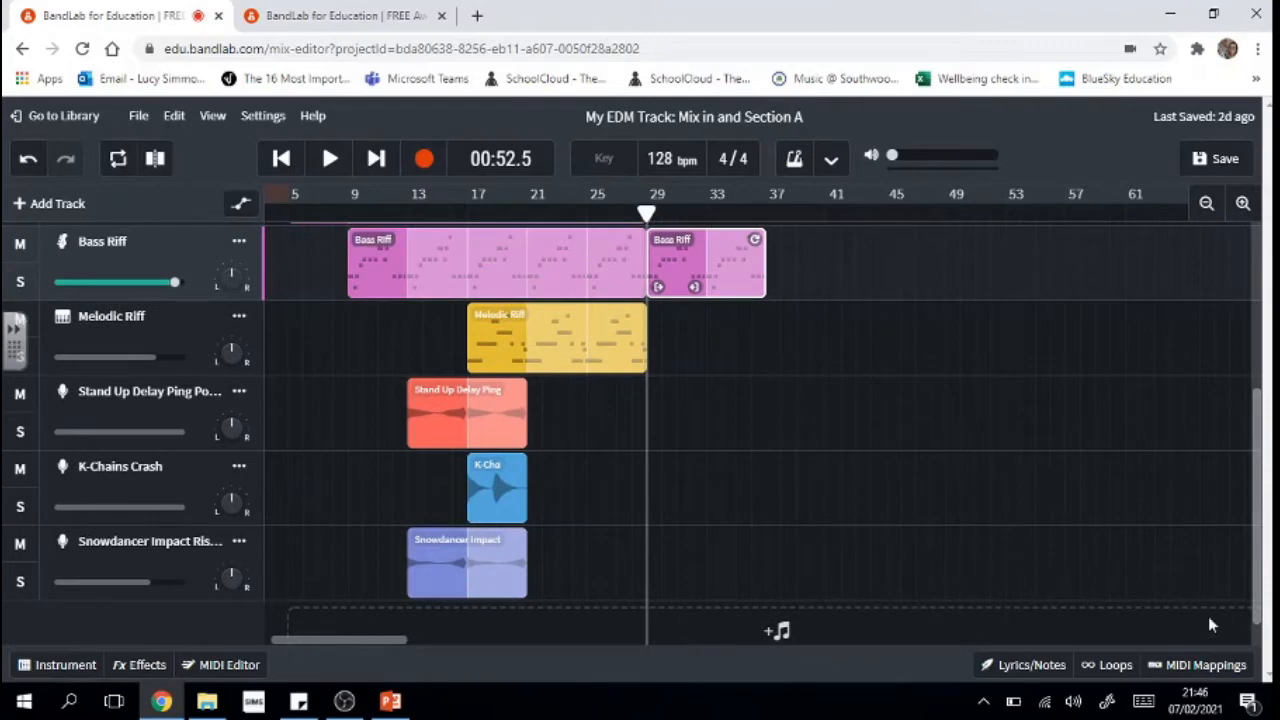
pyautogui.click(1106, 665)
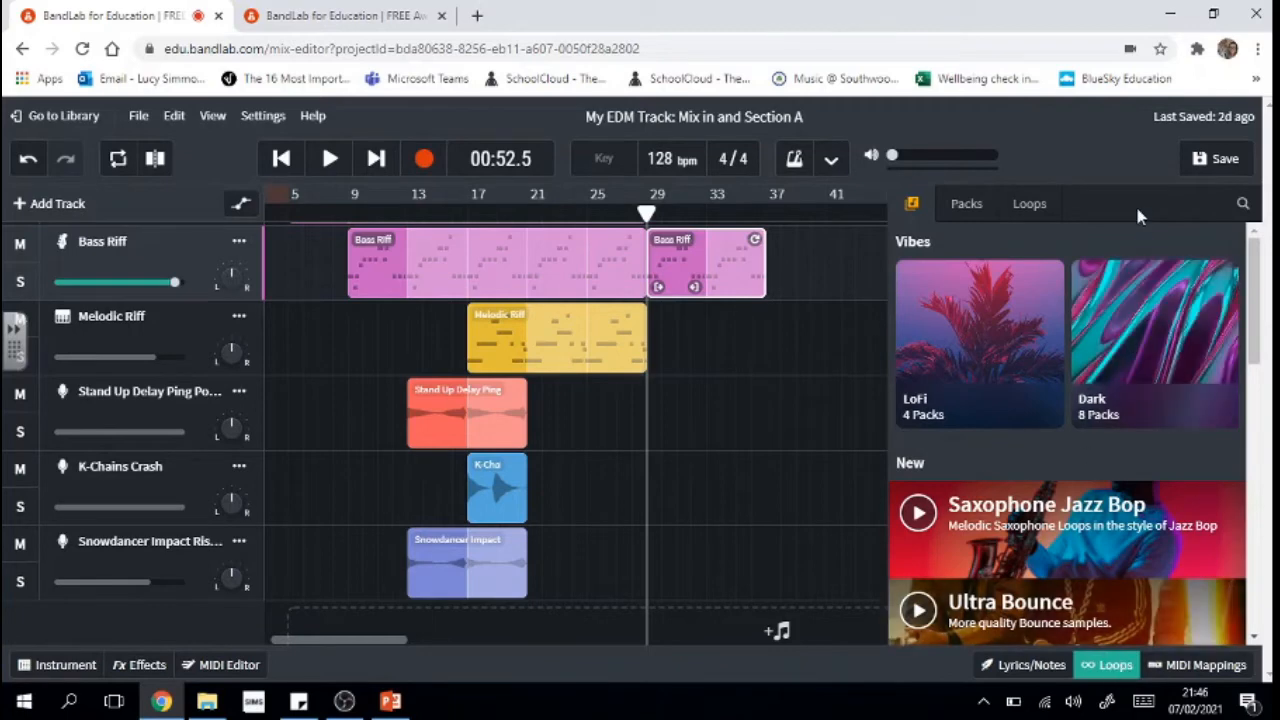
pyautogui.click(1243, 205)
pyautogui.write('edm')
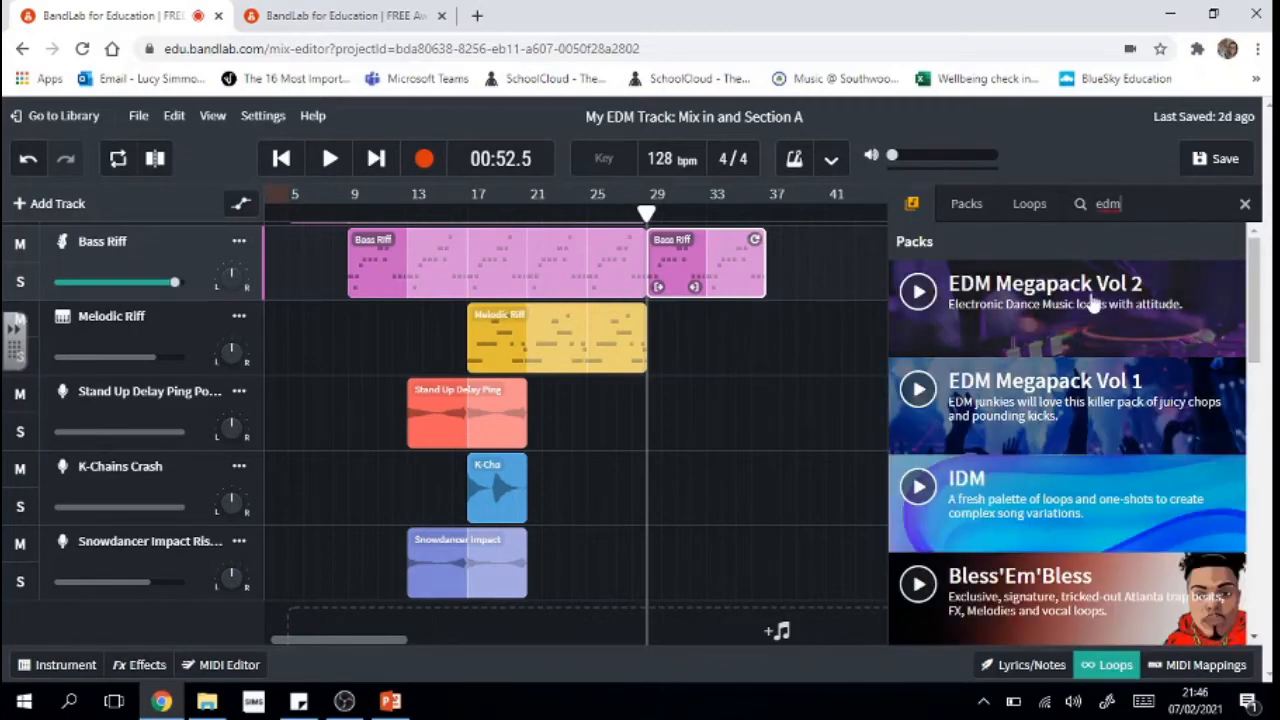
pyautogui.click(1072, 305)
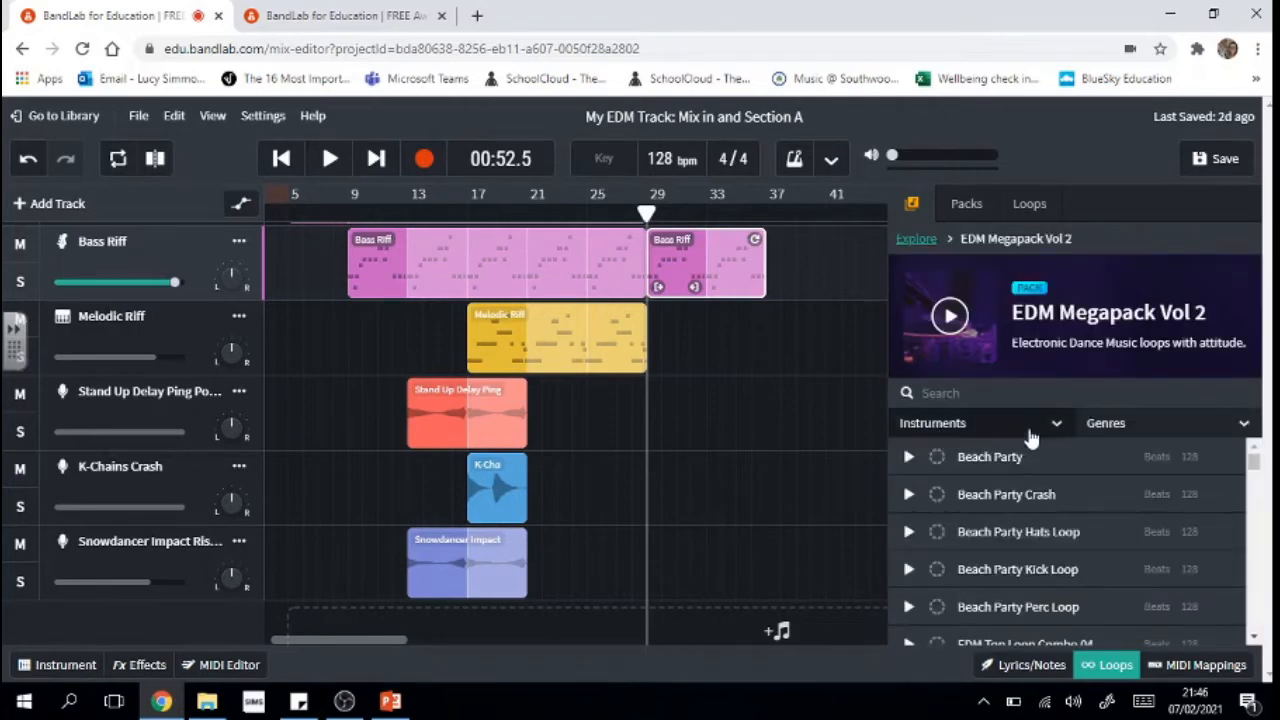
pyautogui.click(1030, 430)
pyautogui.click(910, 495)
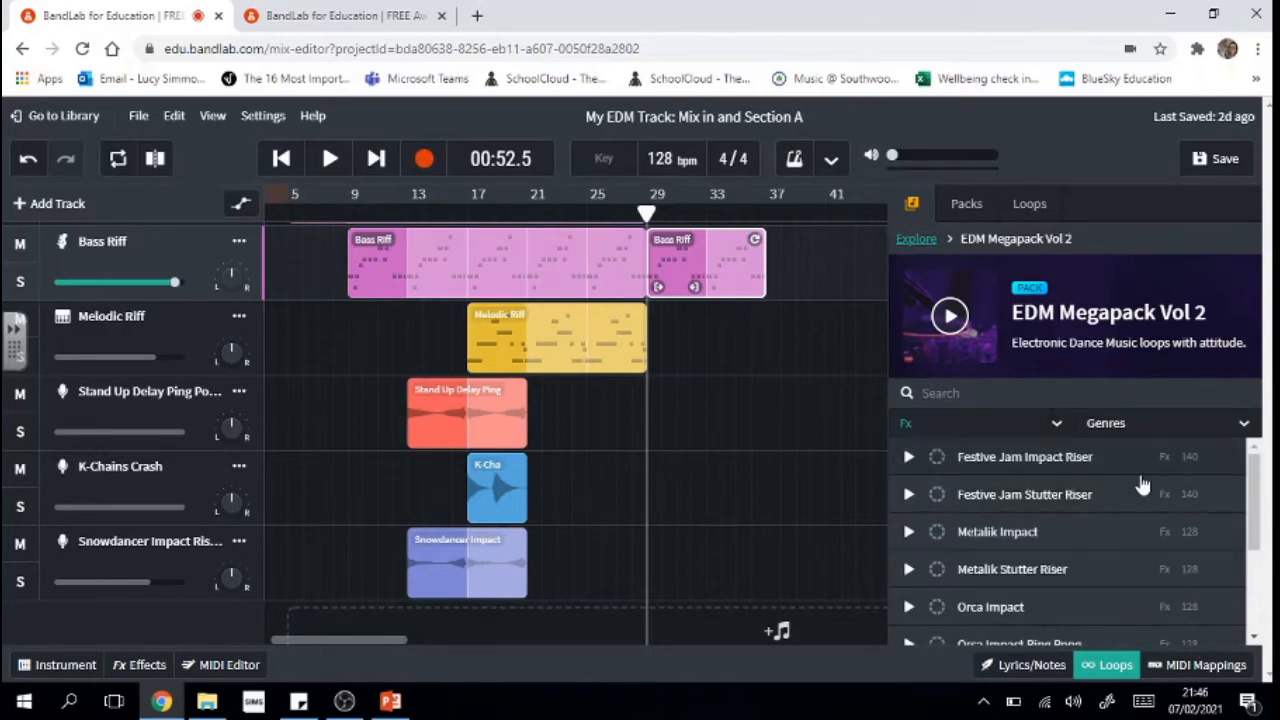
# Find the Quack! Stutter Drop loop in the Fx list and preview it.
pyautogui.click(1255, 640)
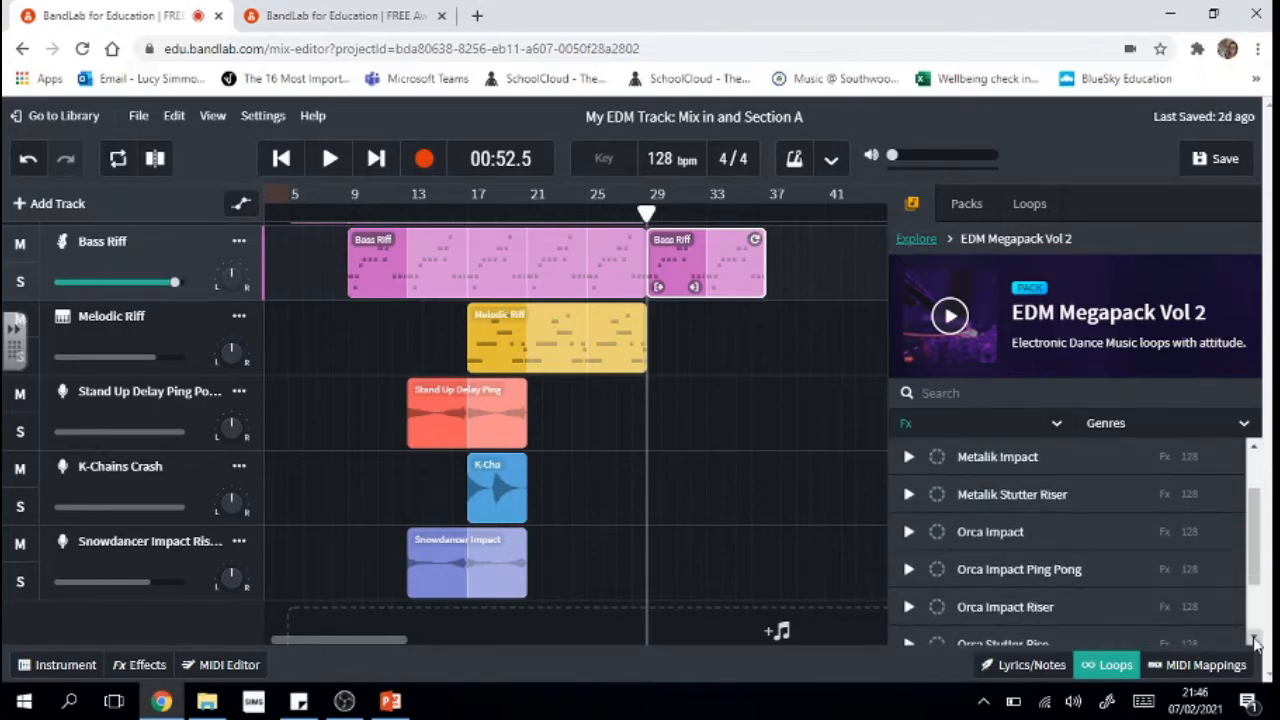
pyautogui.click(1255, 640)
pyautogui.click(1255, 640)
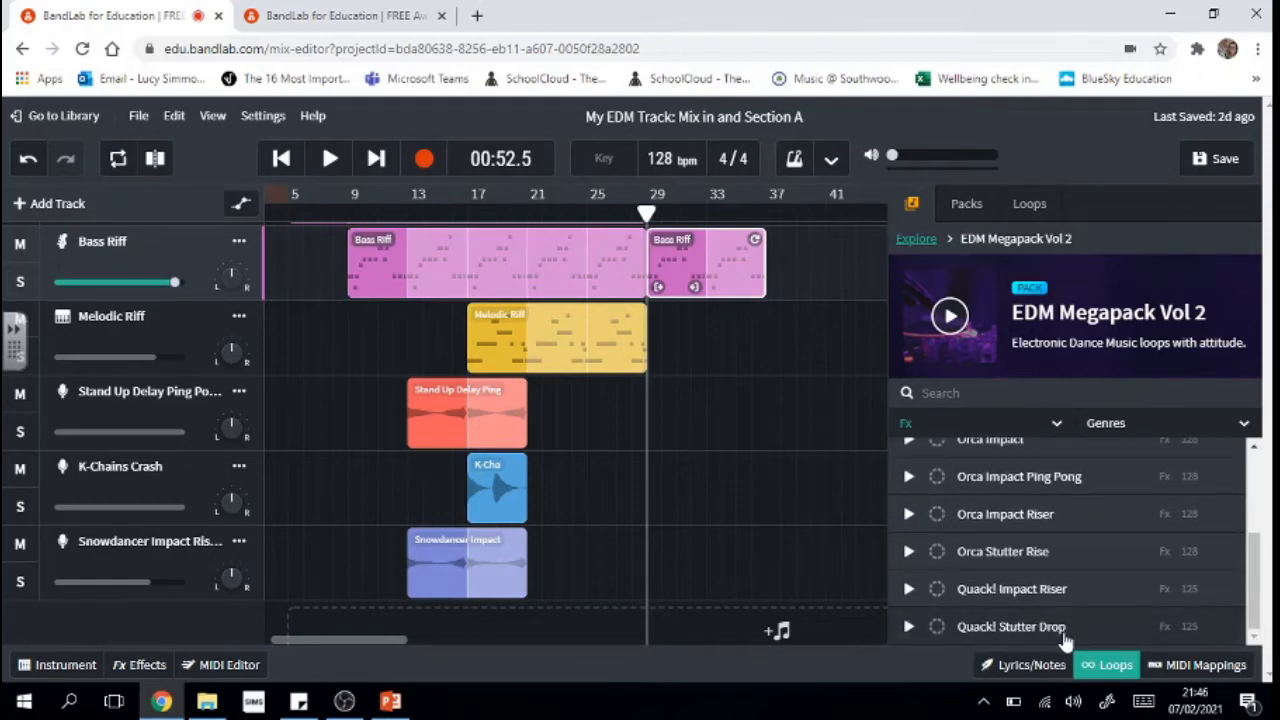
pyautogui.click(909, 627)
pyautogui.click(912, 628)
# Add the Quack! Stutter Drop loop on a new track starting at bar 29 and close the loop library.
pyautogui.moveTo(988, 632); pyautogui.dragTo(651, 622)
pyautogui.moveTo(996, 636); pyautogui.dragTo(670, 612)
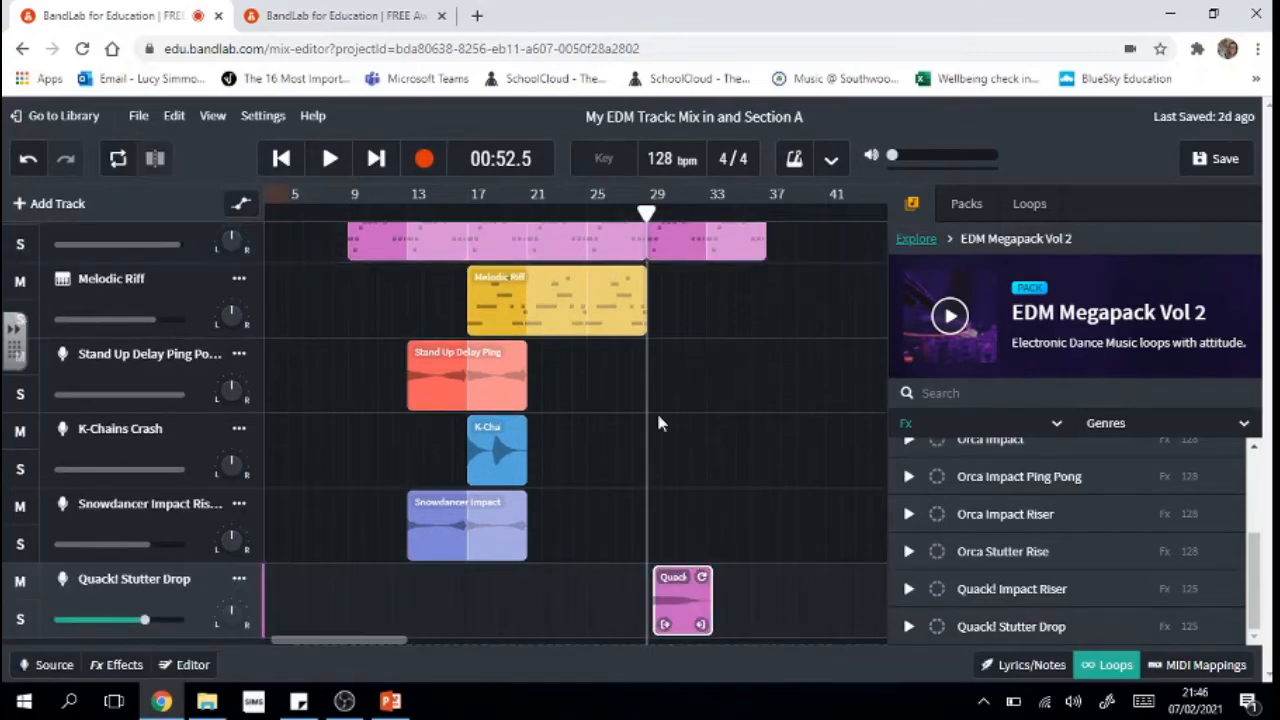
pyautogui.moveTo(691, 603); pyautogui.dragTo(685, 602)
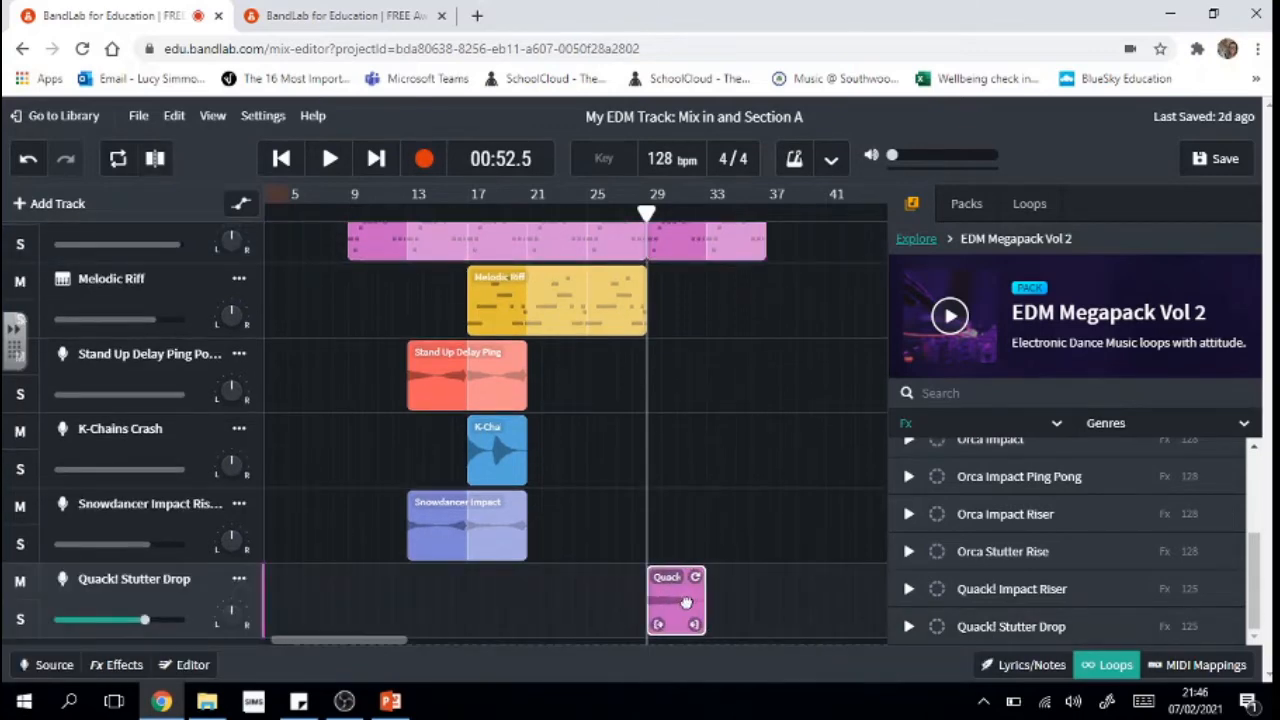
pyautogui.click(880, 496)
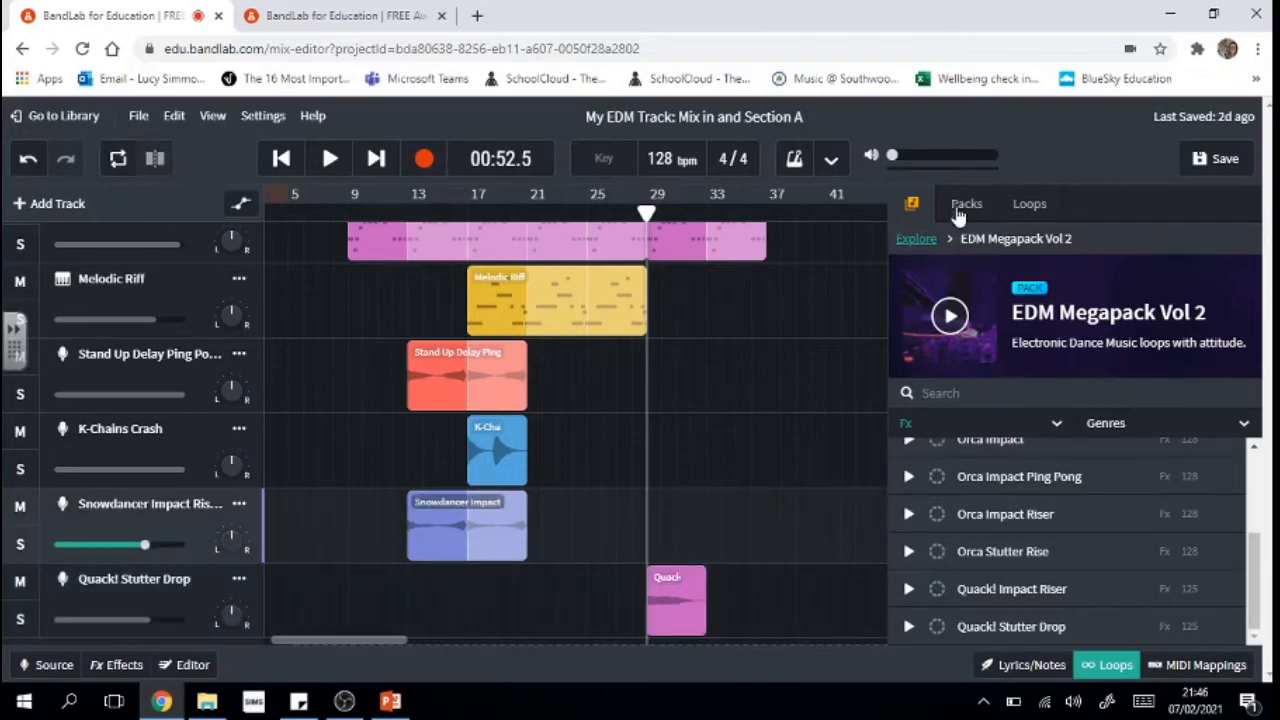
pyautogui.click(1106, 664)
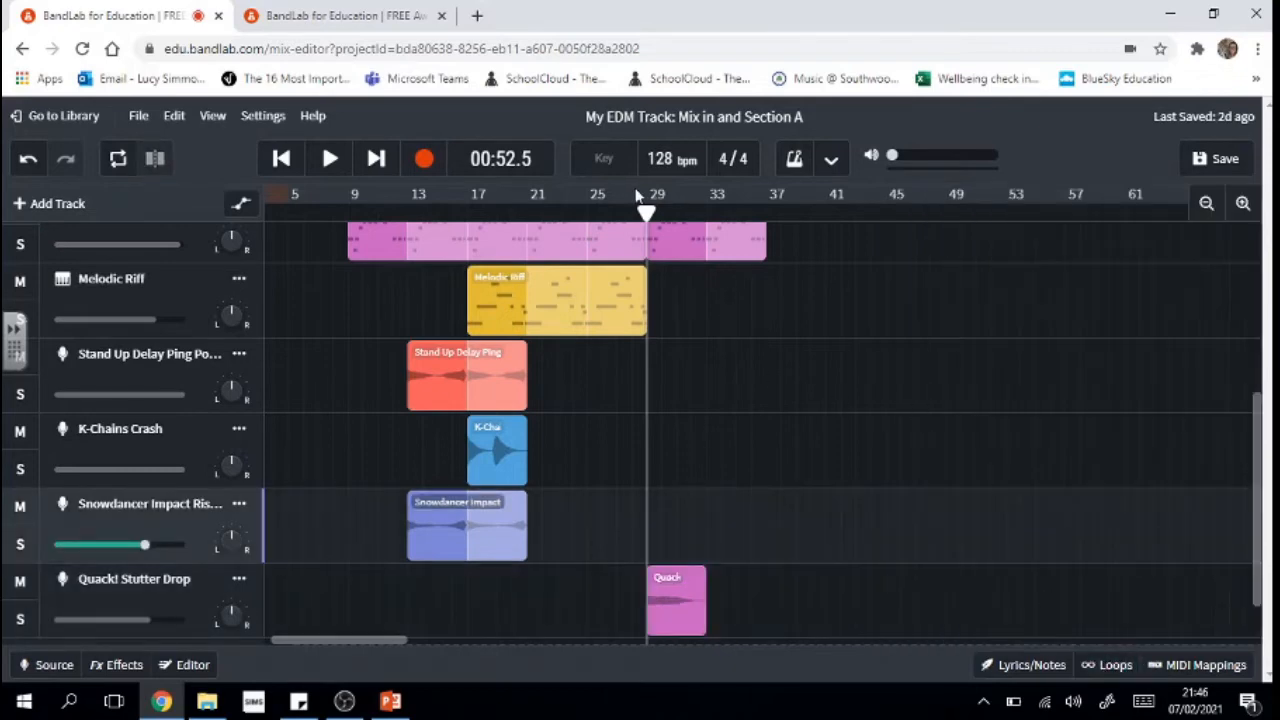
# Play the arrangement briefly around bar 29 and raise the master volume.
pyautogui.moveTo(646, 212); pyautogui.dragTo(632, 213)
pyautogui.click(327, 159)
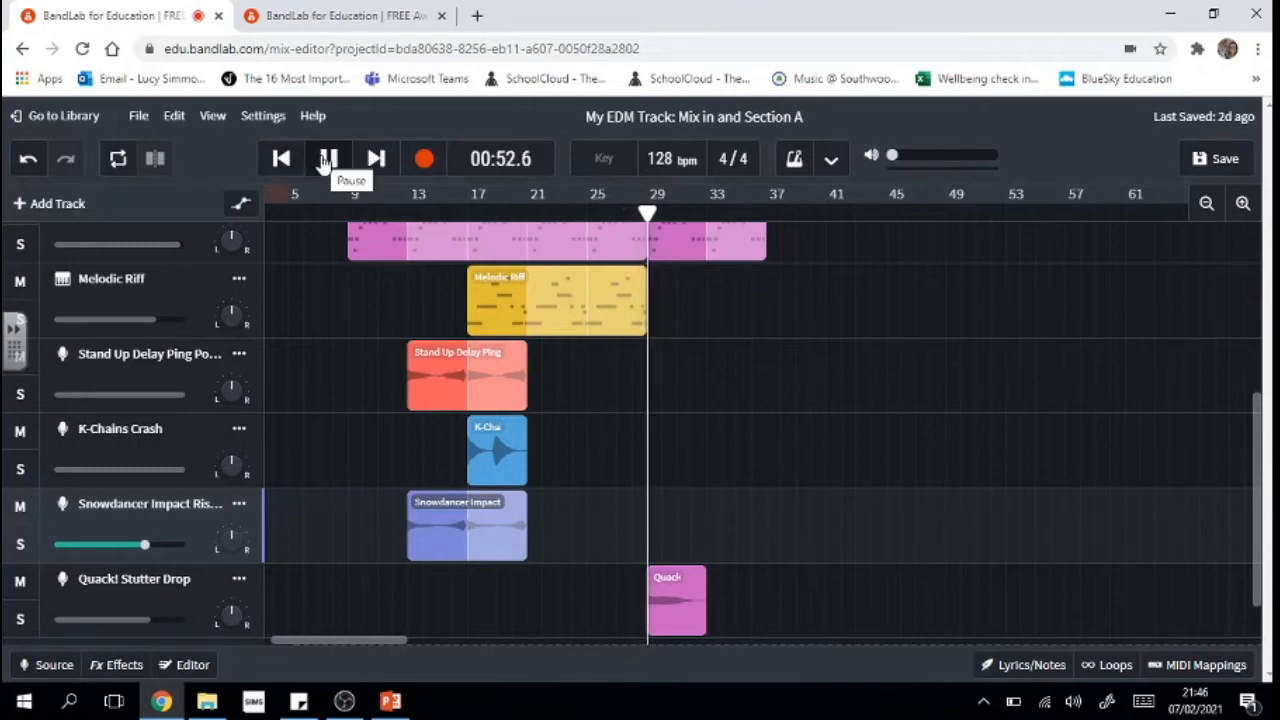
pyautogui.click(329, 159)
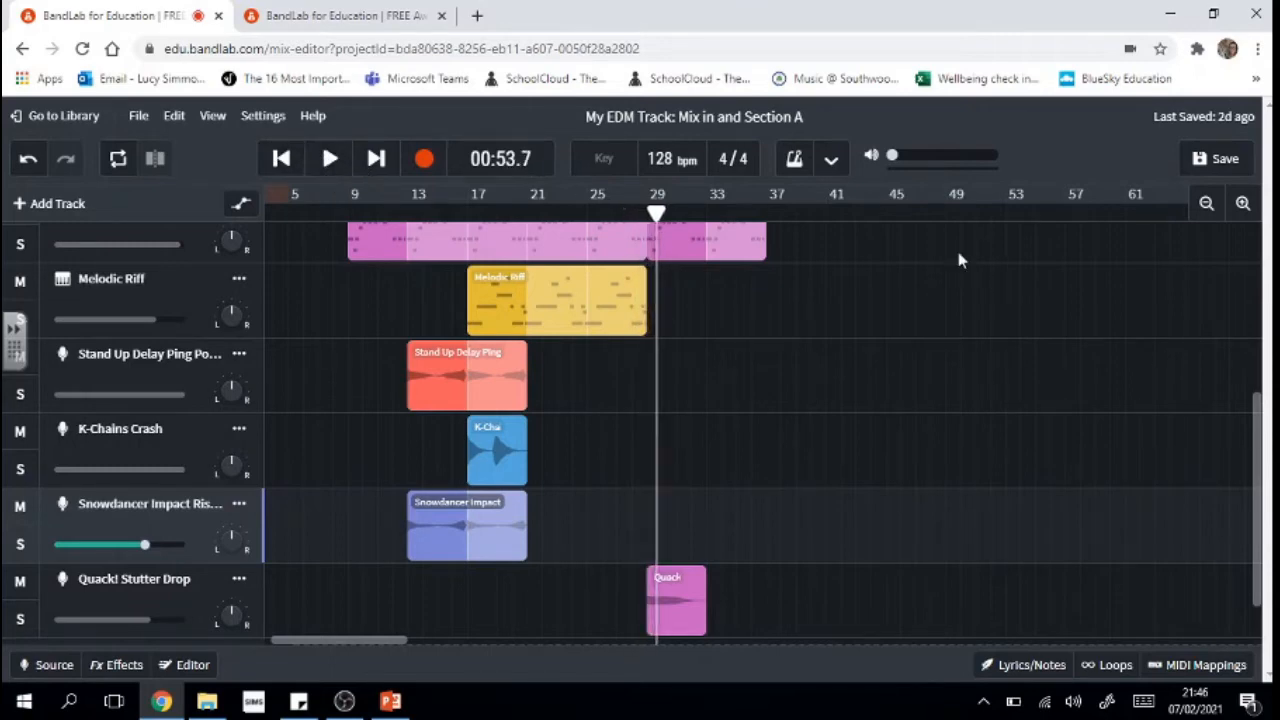
pyautogui.moveTo(892, 155); pyautogui.dragTo(963, 156)
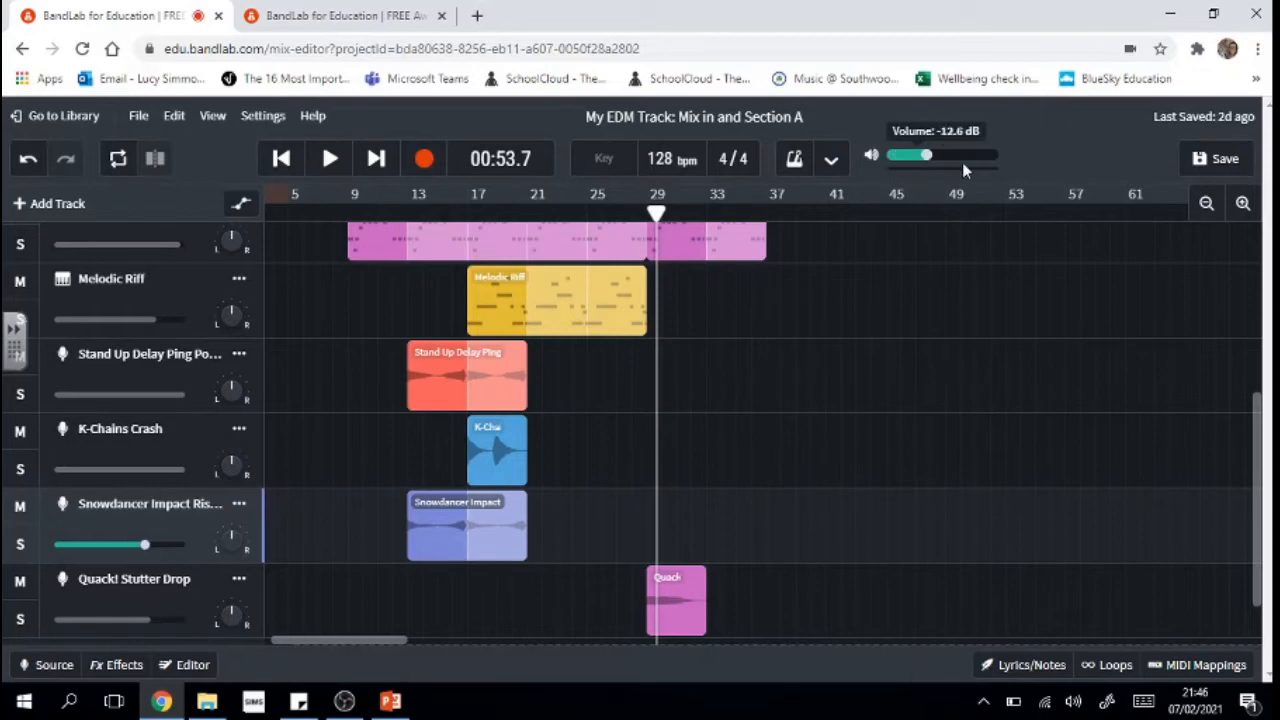
# Play the arrangement from bar 28 to about bar 33 to hear the transition with the stutter drop.
pyautogui.click(630, 197)
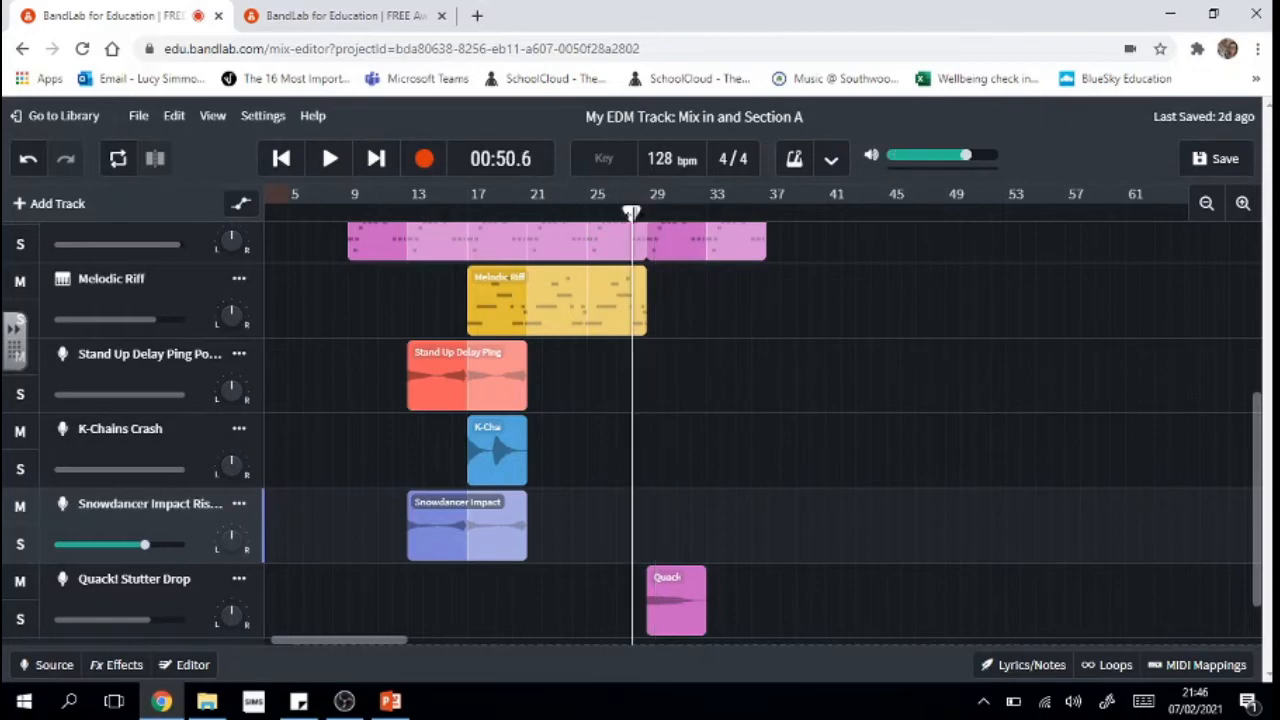
pyautogui.click(332, 163)
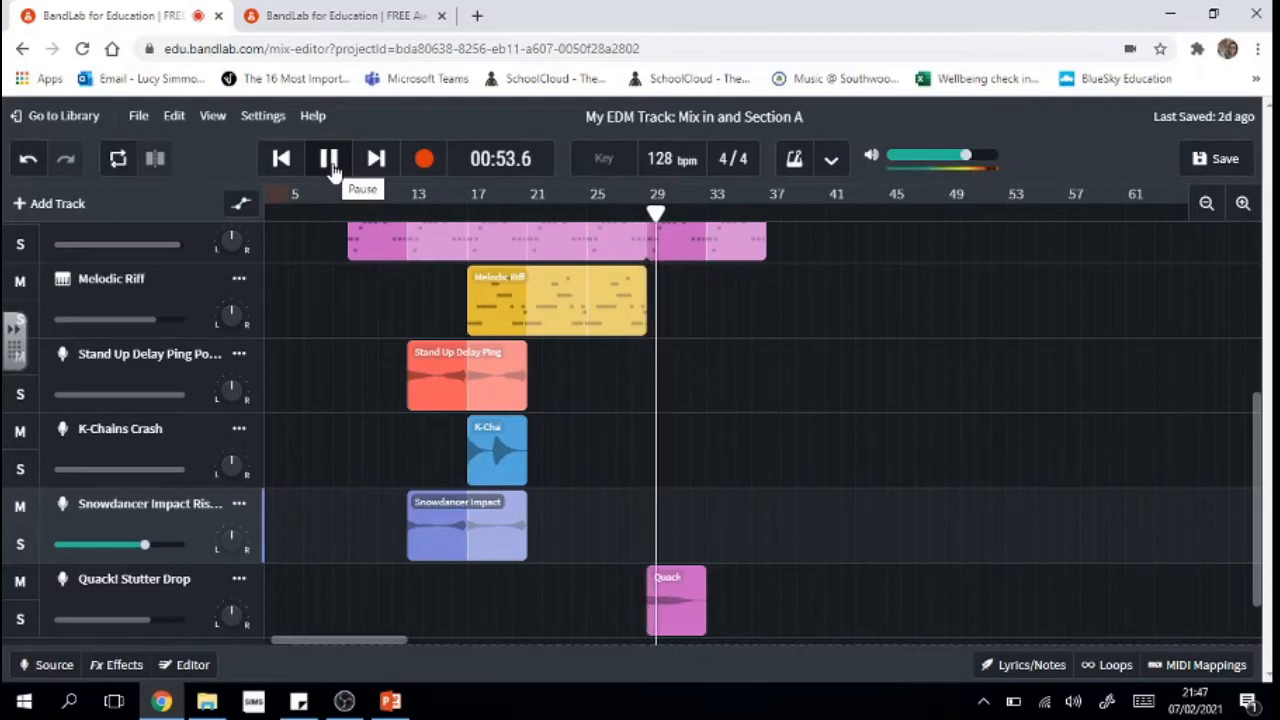
pyautogui.moveTo(1262, 490); pyautogui.dragTo(1262, 308)
pyautogui.scroll(-5, 624, 305)
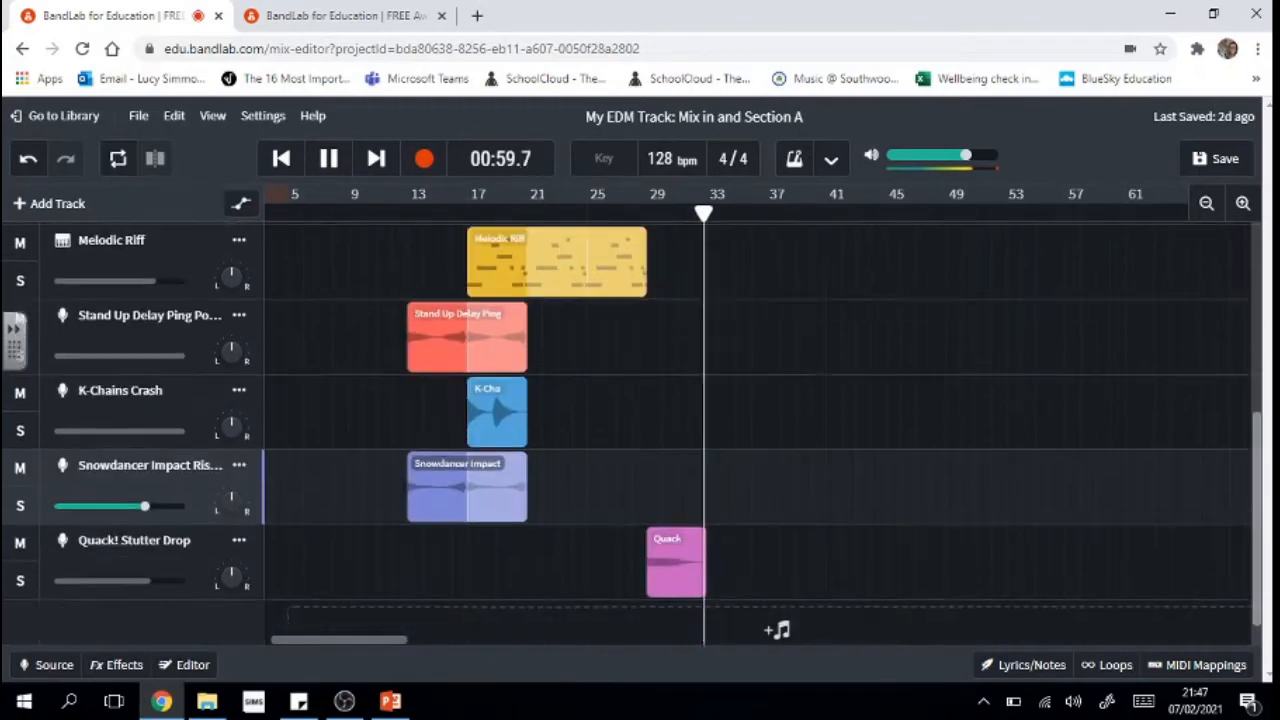
pyautogui.click(328, 158)
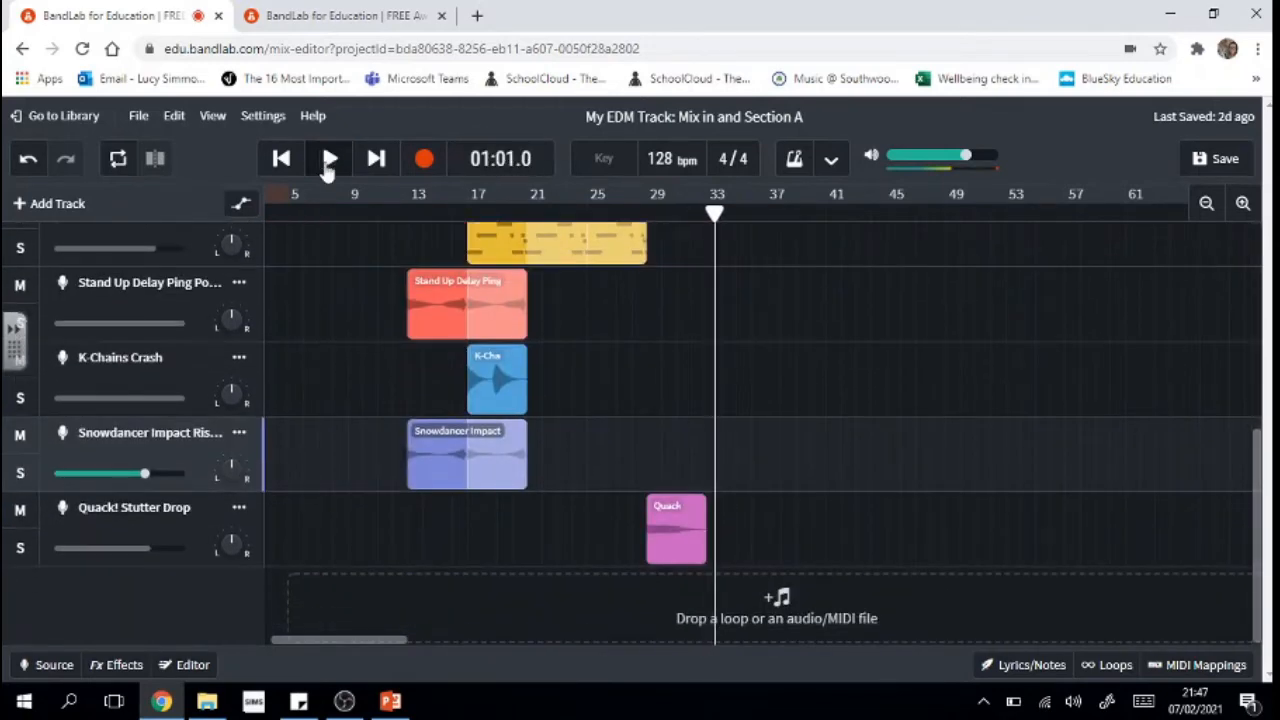
# Loop the Quack! Stutter Drop region one more time, out to bar 37.
pyautogui.click(665, 532)
pyautogui.moveTo(705, 506); pyautogui.dragTo(767, 506)
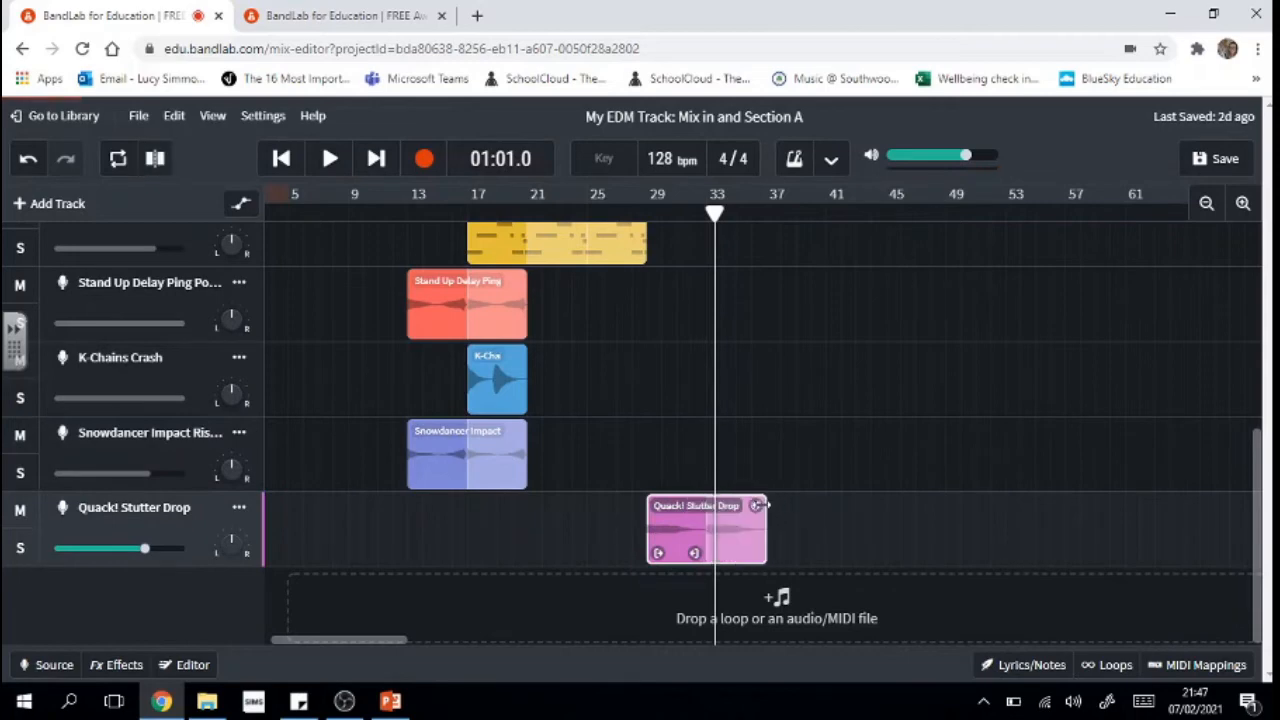
pyautogui.moveTo(1258, 531); pyautogui.dragTo(1265, 328)
pyautogui.click(990, 455)
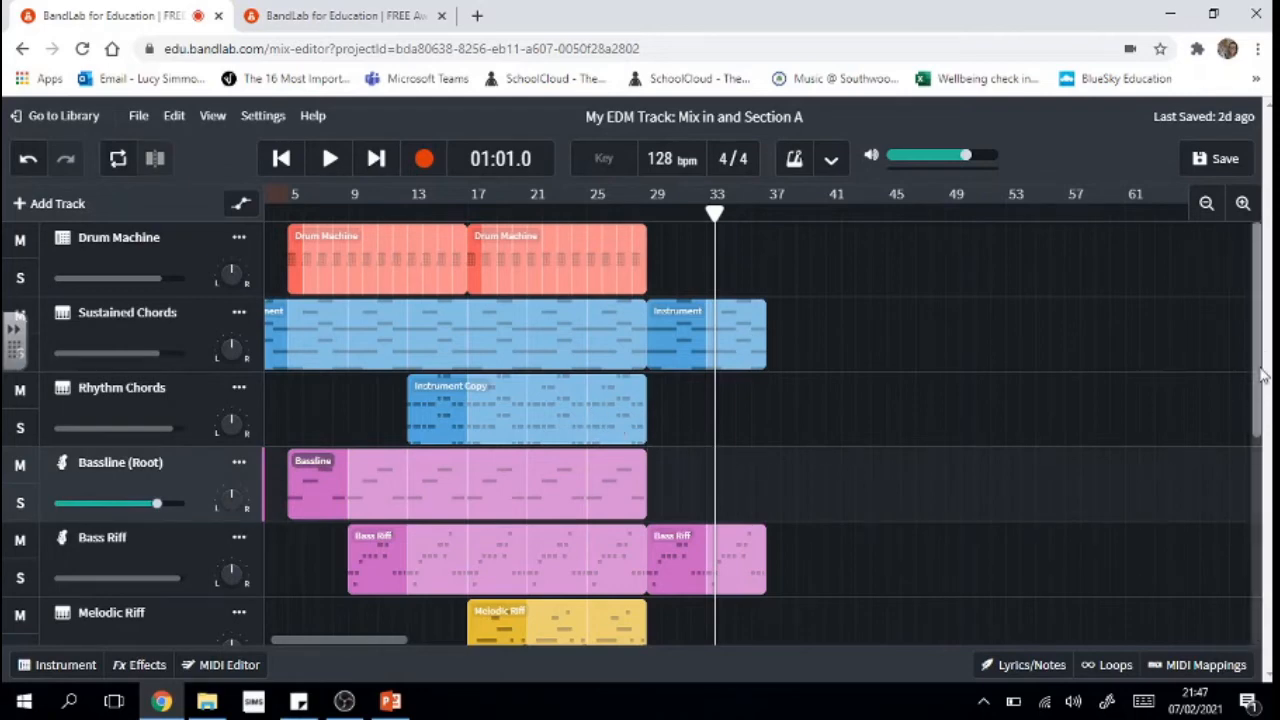
# Switch to the finished EDM arrangement in the other browser tab and solo its Melodic Riff Copy track.
pyautogui.scroll(-5, 1265, 400)
pyautogui.scroll(4, 632, 434)
pyautogui.scroll(-1, 632, 434)
pyautogui.moveTo(1257, 450); pyautogui.dragTo(1257, 449)
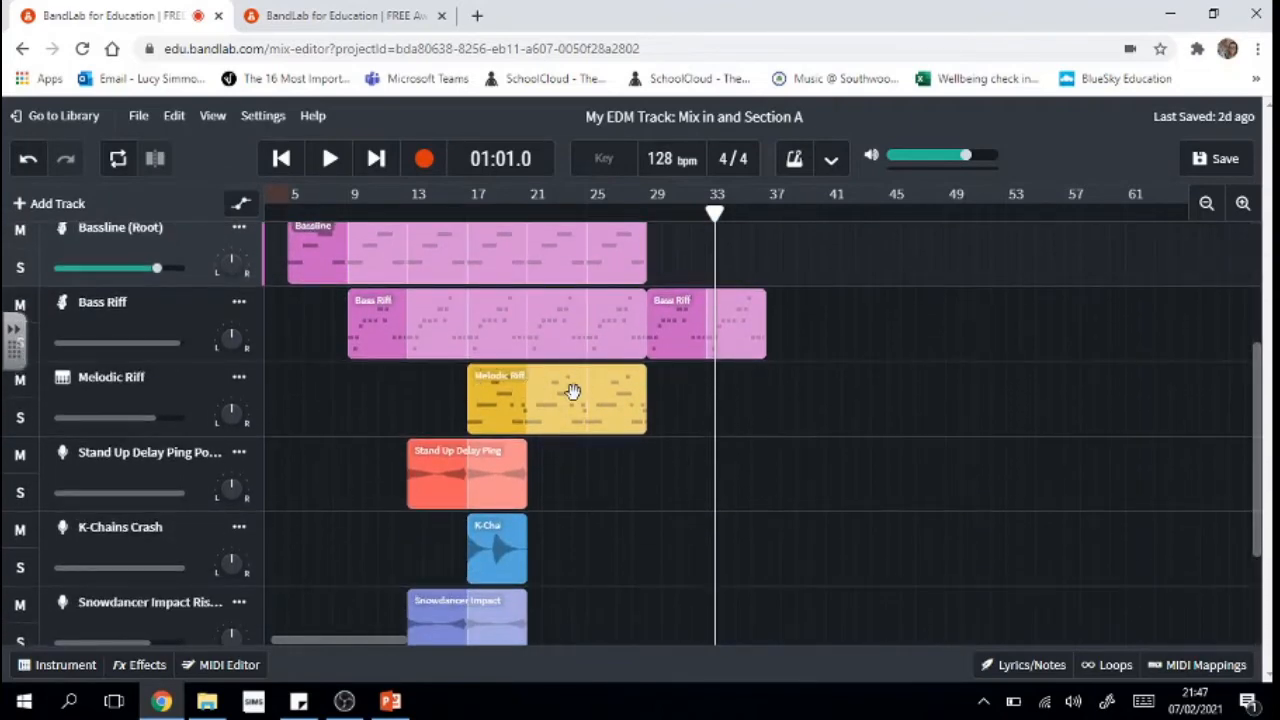
pyautogui.click(330, 15)
pyautogui.scroll(-3, 415, 495)
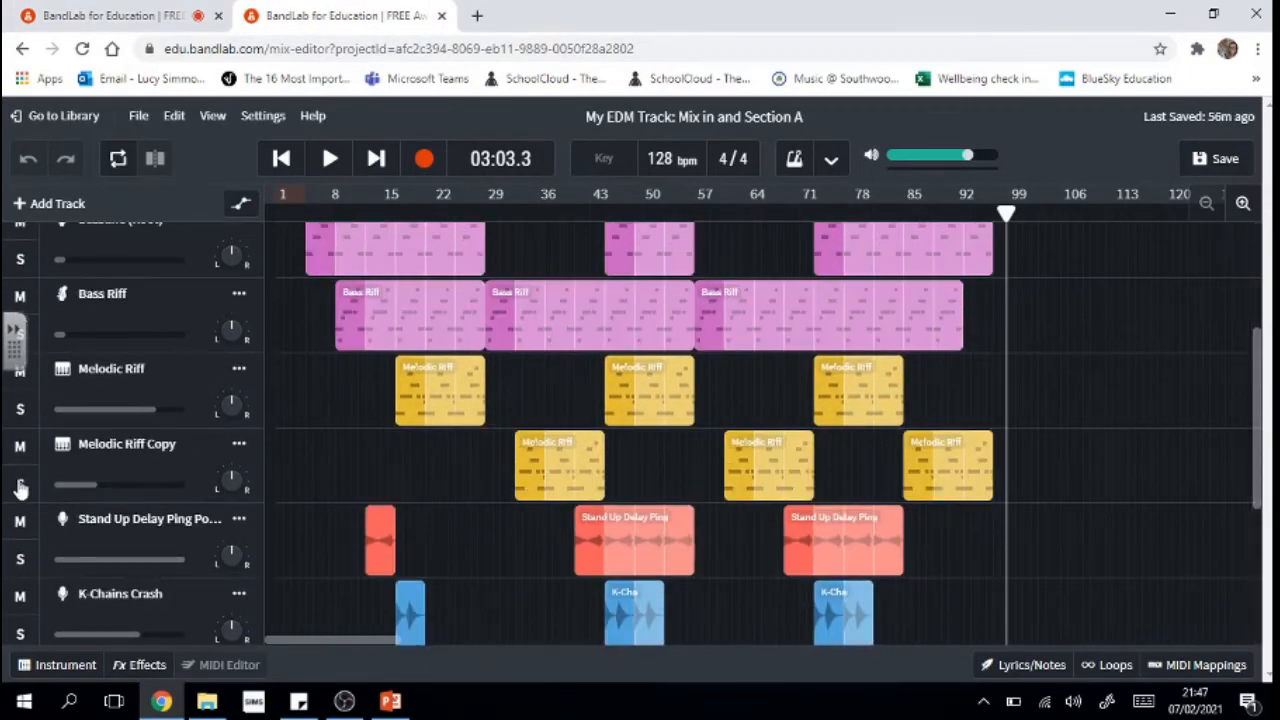
pyautogui.click(20, 485)
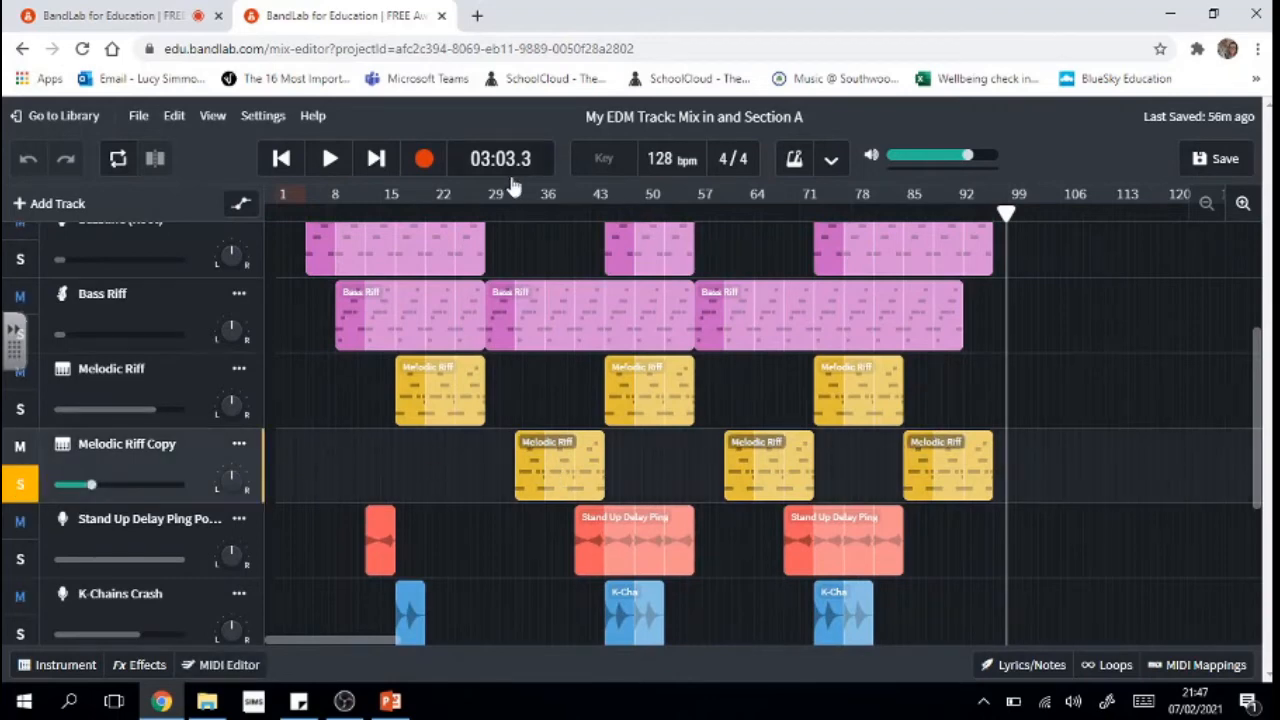
# Play the soloed Melodic Riff Copy track from the start of its first region at bar 33.
pyautogui.click(507, 211)
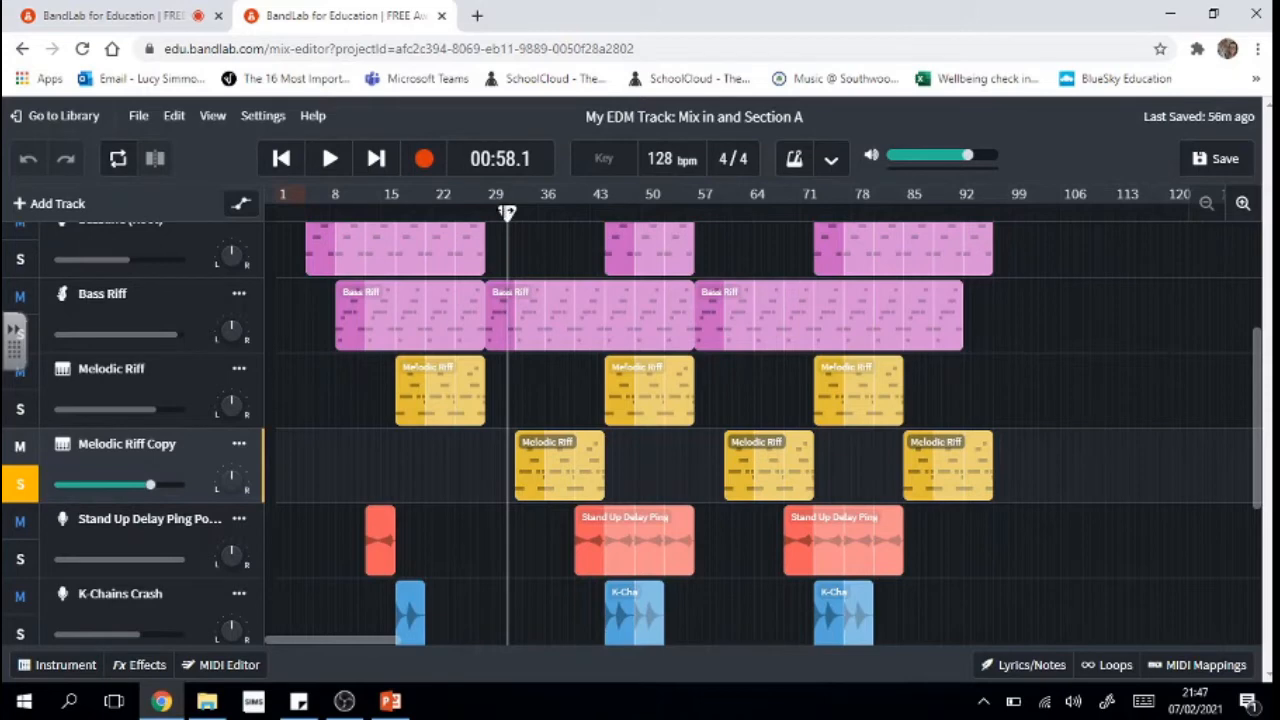
pyautogui.moveTo(507, 212); pyautogui.dragTo(515, 213)
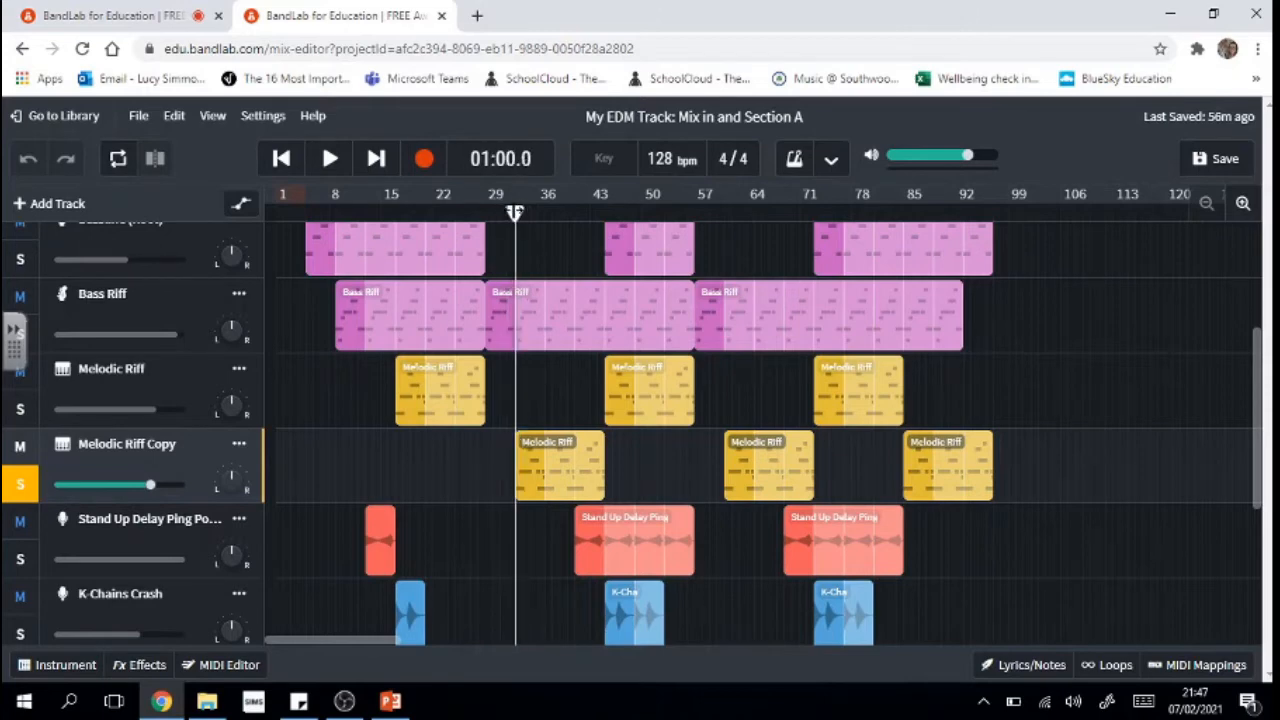
pyautogui.click(331, 162)
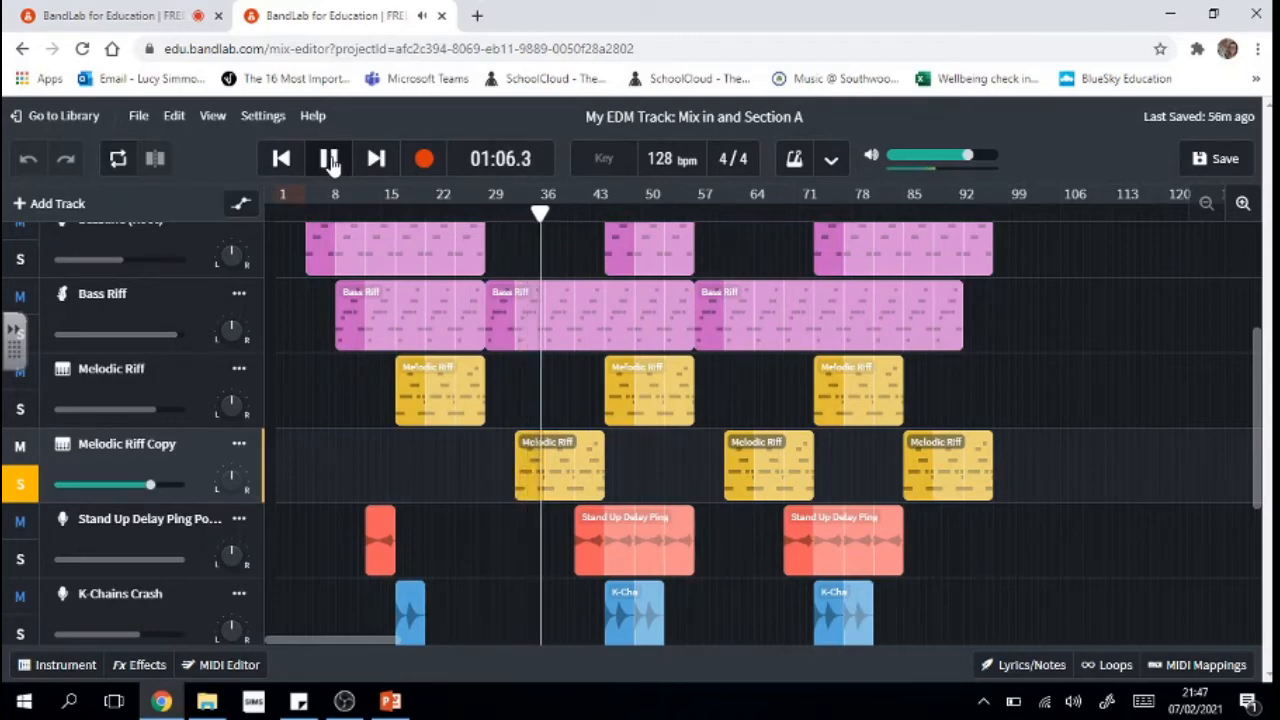
pyautogui.click(330, 160)
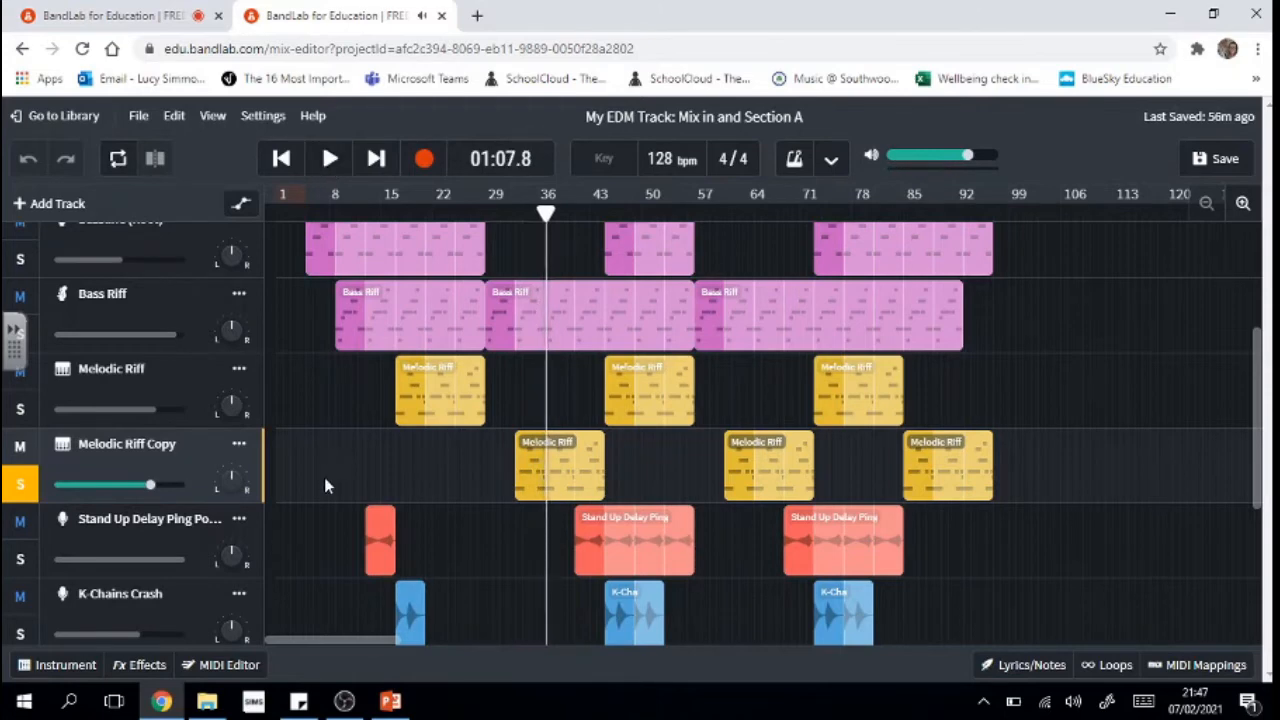
# Check which instrument the reference arrangement's Melodic Riff Copy track uses, and return to the working project's browser tab.
pyautogui.click(72, 668)
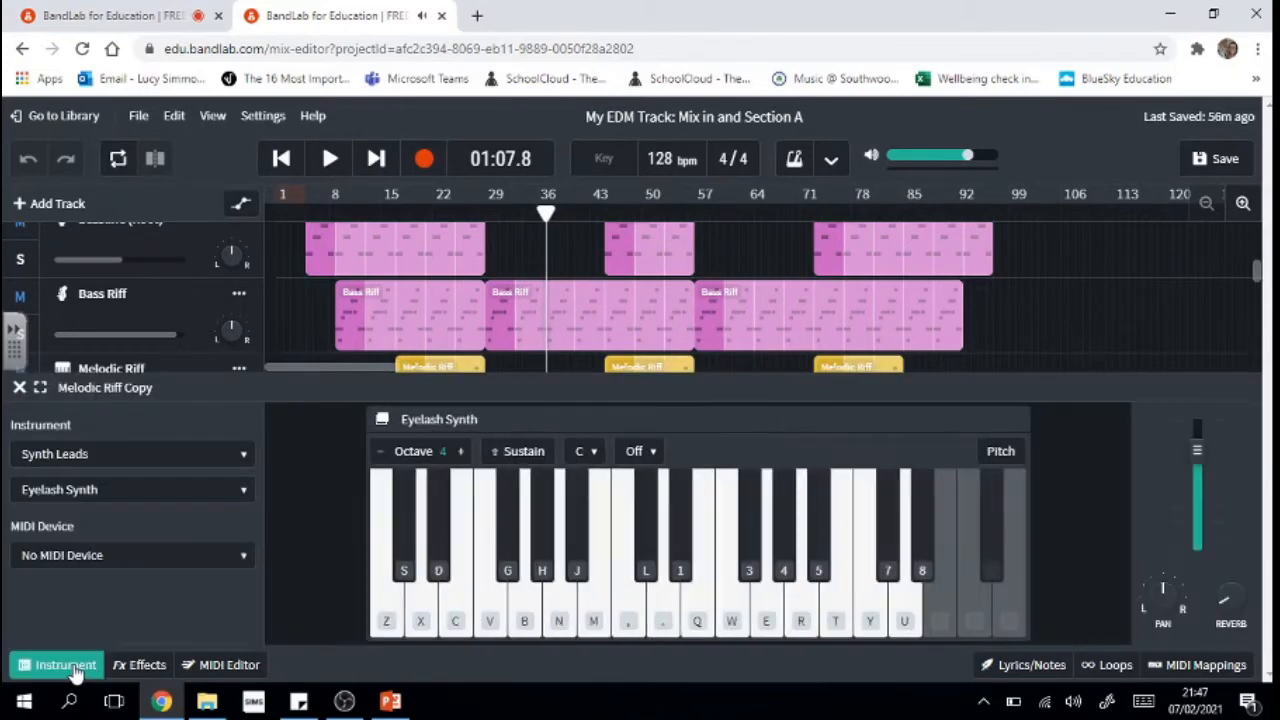
pyautogui.click(128, 15)
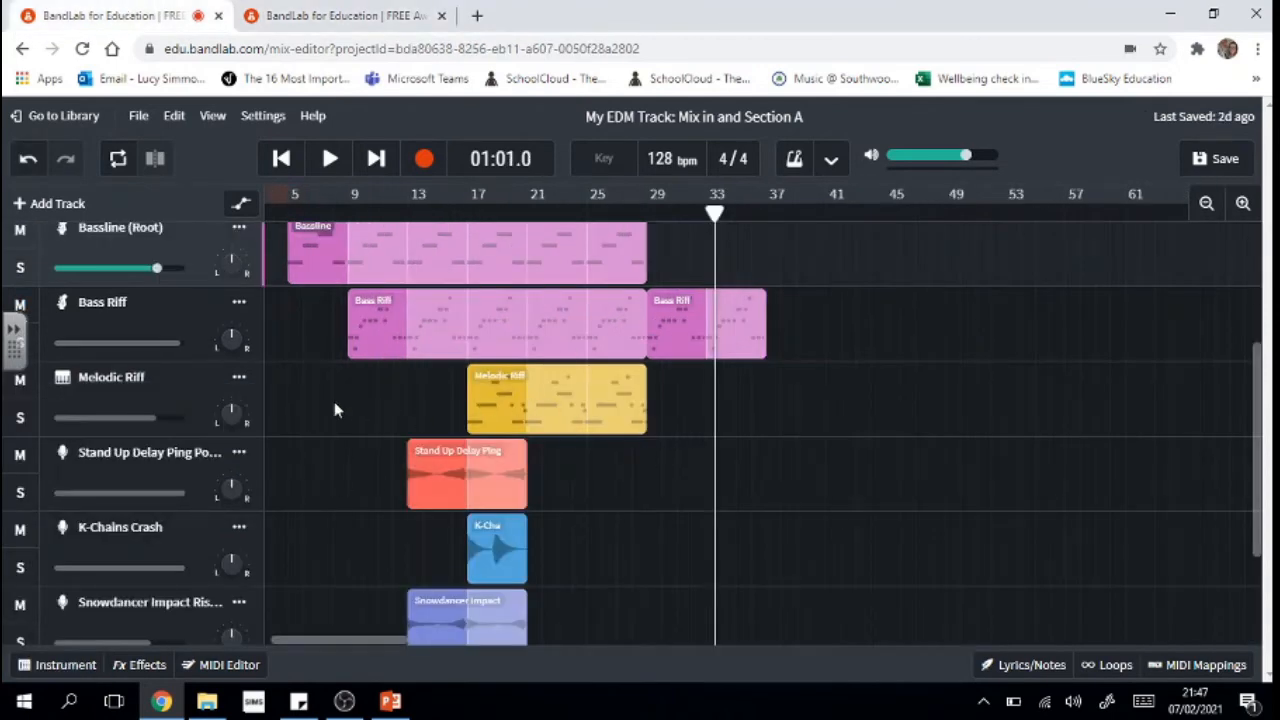
# Duplicate the Melodic Riff track and move the copy's region so that it starts at bar 37.
pyautogui.click(239, 379)
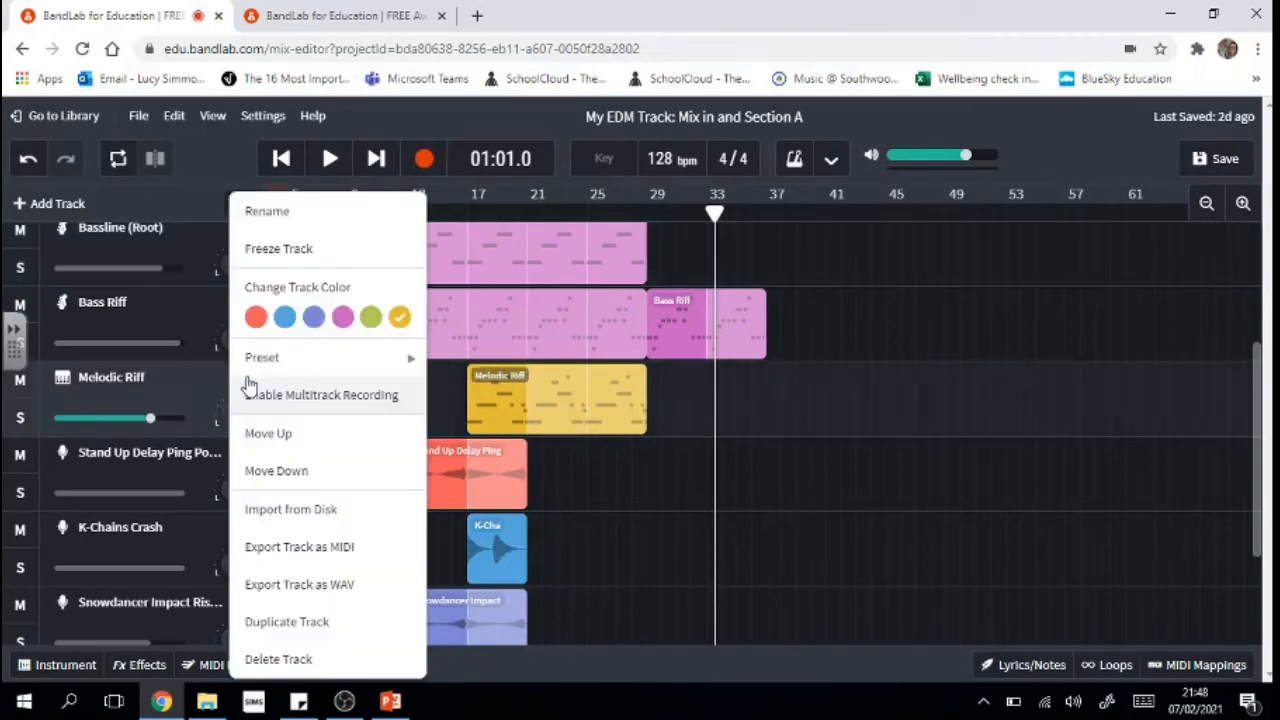
pyautogui.click(310, 622)
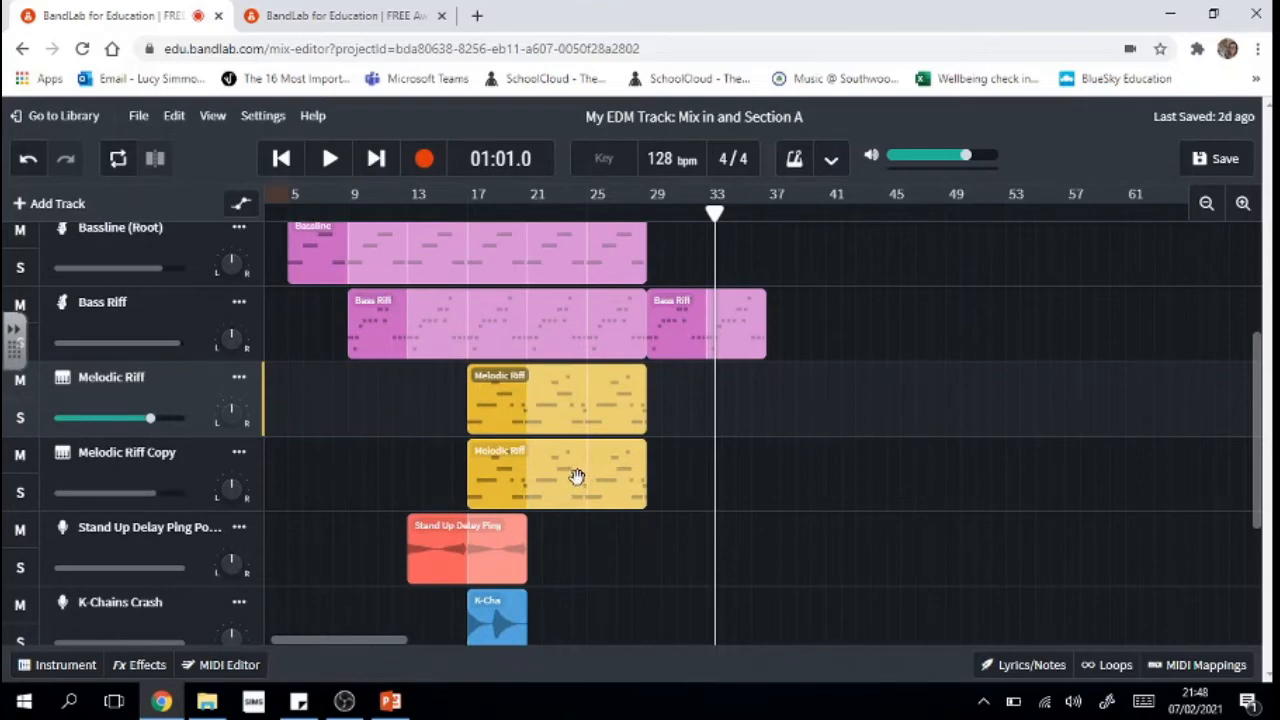
pyautogui.moveTo(492, 472); pyautogui.dragTo(806, 482)
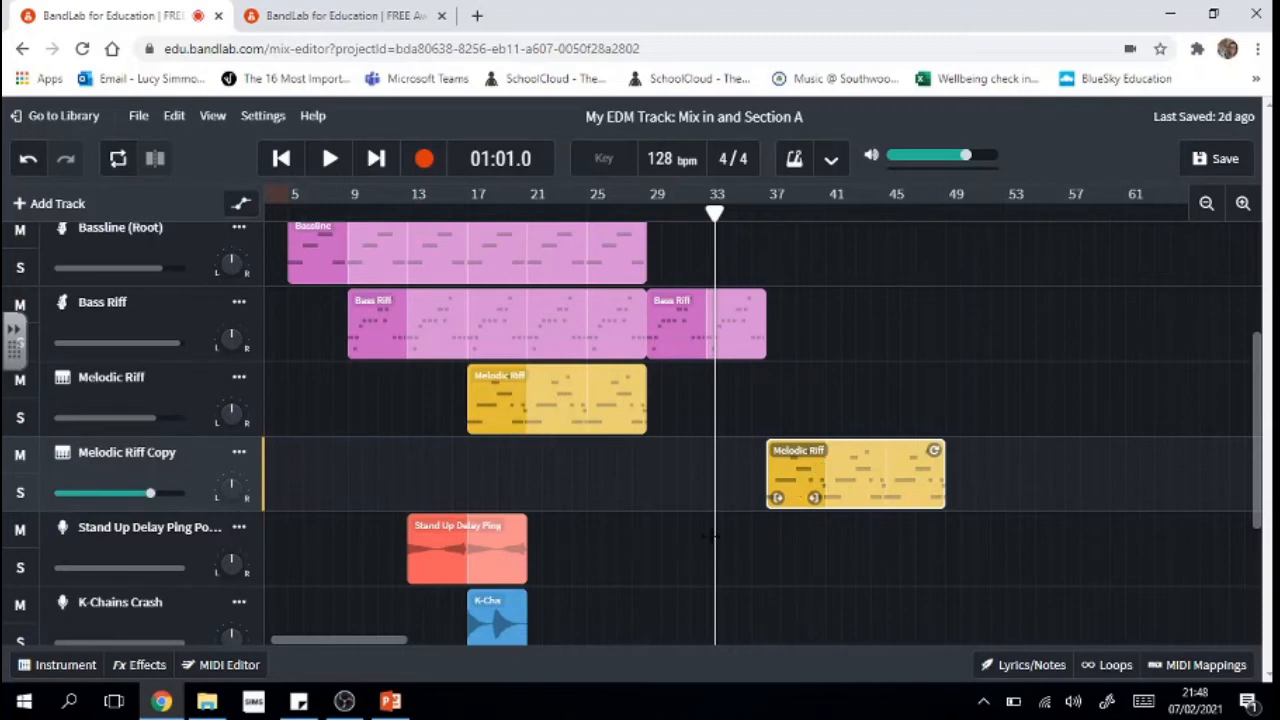
# Change the Melodic Riff Copy track's instrument from the Synth Leads category to Eyelash Synth.
pyautogui.click(52, 670)
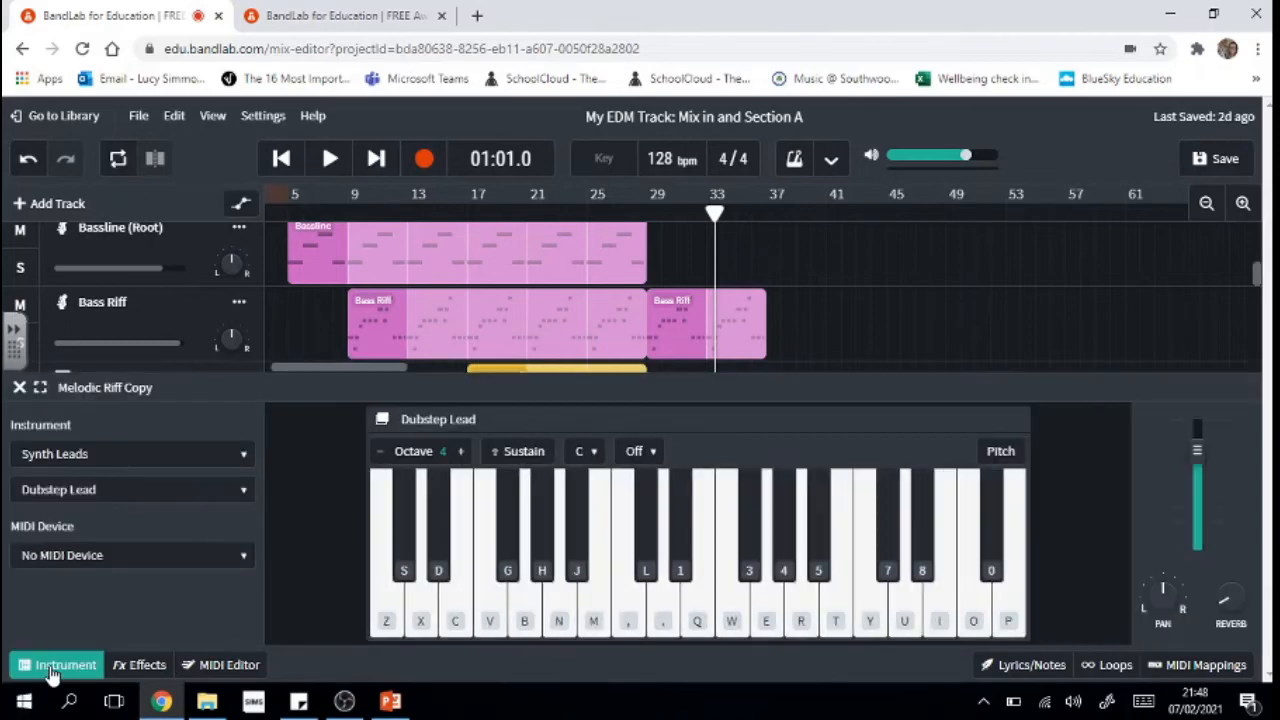
pyautogui.click(97, 490)
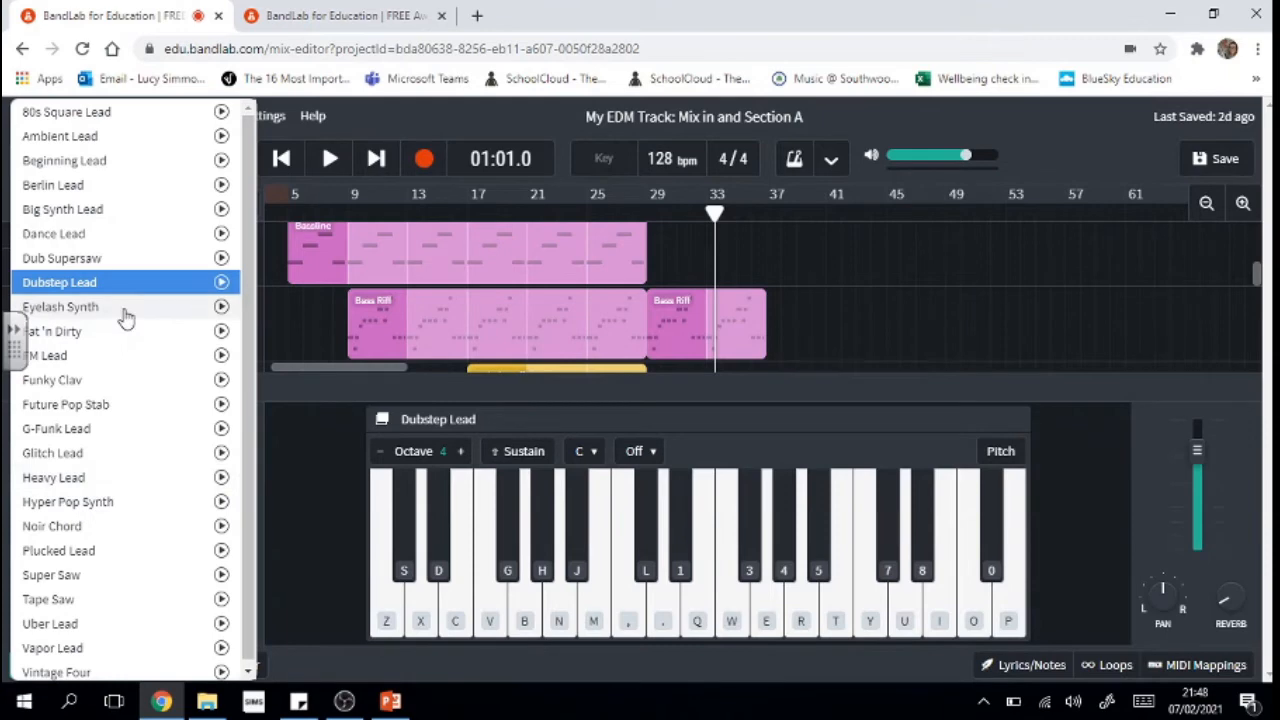
pyautogui.click(60, 307)
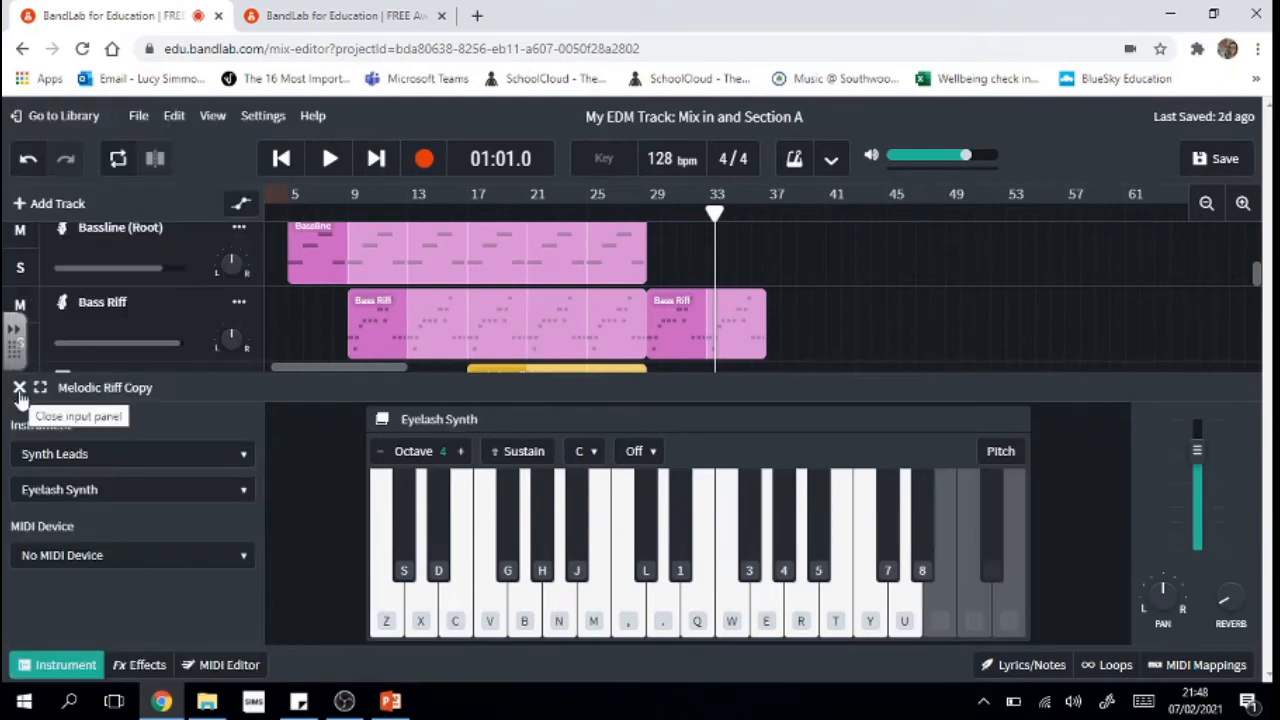
pyautogui.click(19, 388)
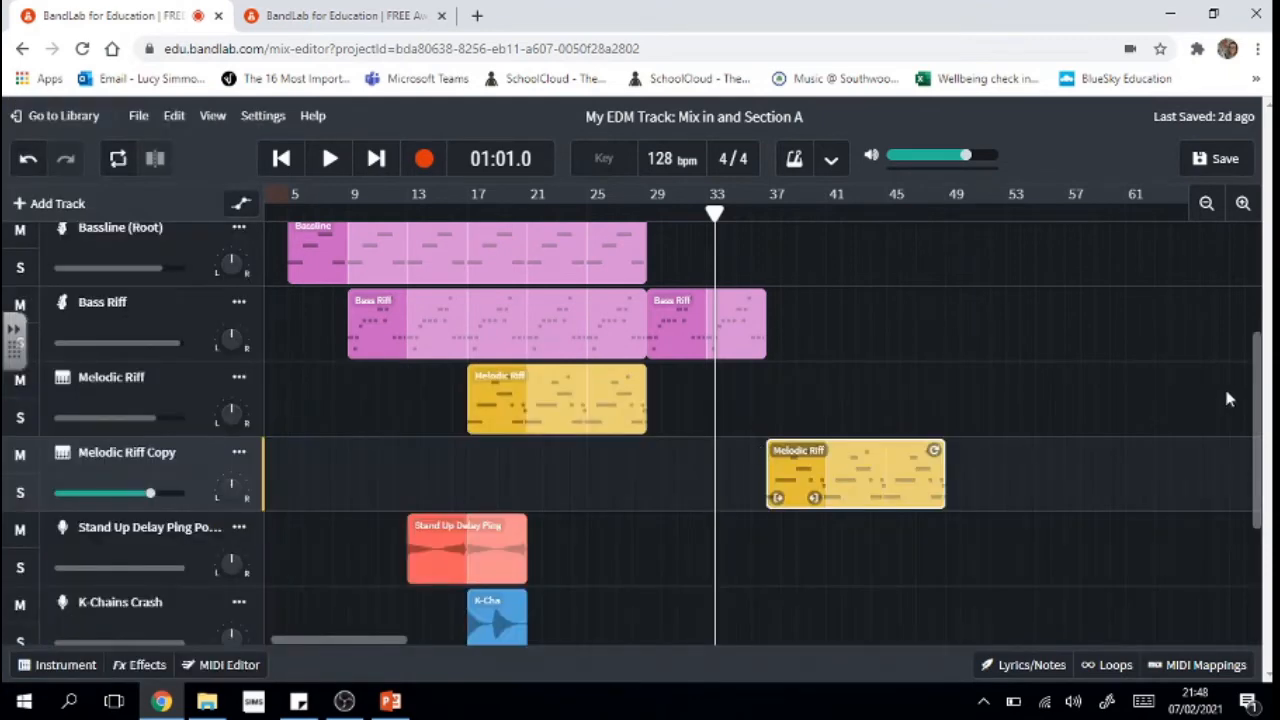
# Extend the loops of the second Sustained Chords and Bass Riff regions to bar 45.
pyautogui.scroll(3, 1250, 420)
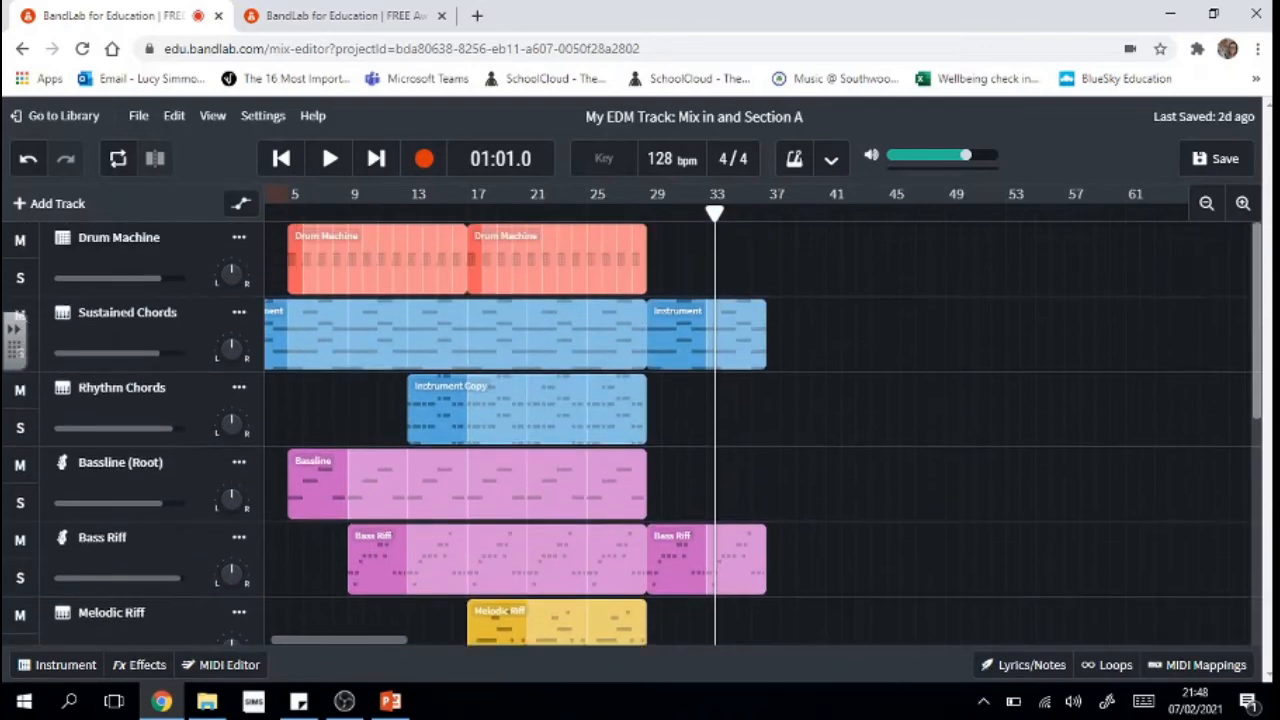
pyautogui.click(757, 312)
pyautogui.moveTo(755, 310); pyautogui.dragTo(874, 312)
pyautogui.click(752, 537)
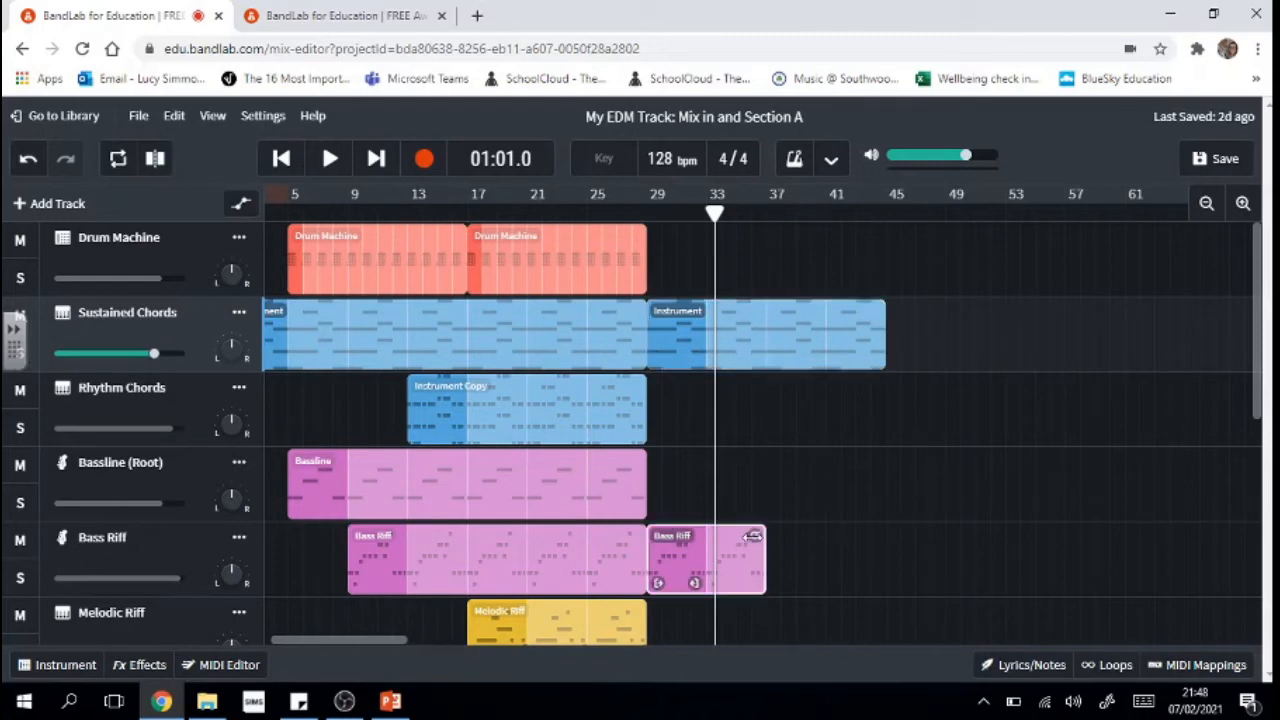
pyautogui.moveTo(756, 536); pyautogui.dragTo(873, 536)
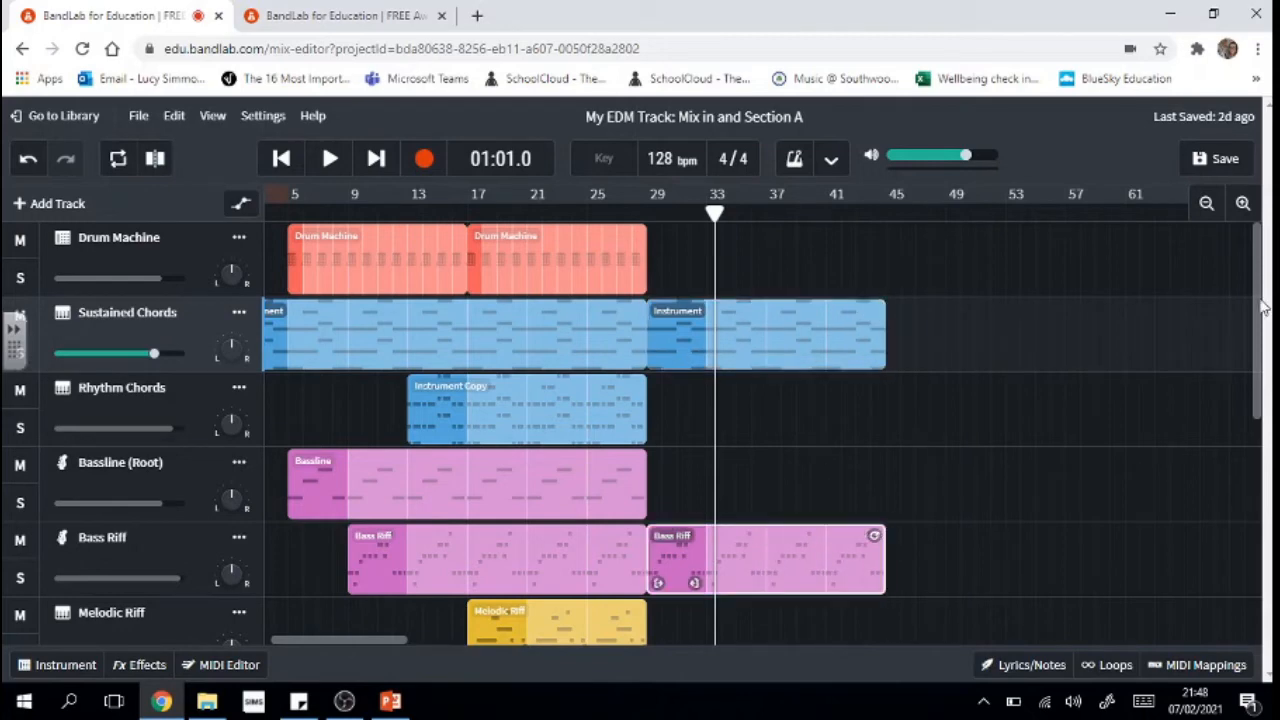
# Shorten the Melodic Riff Copy region by one loop so that it ends at bar 45.
pyautogui.scroll(-4, 987, 372)
pyautogui.scroll(2, 987, 372)
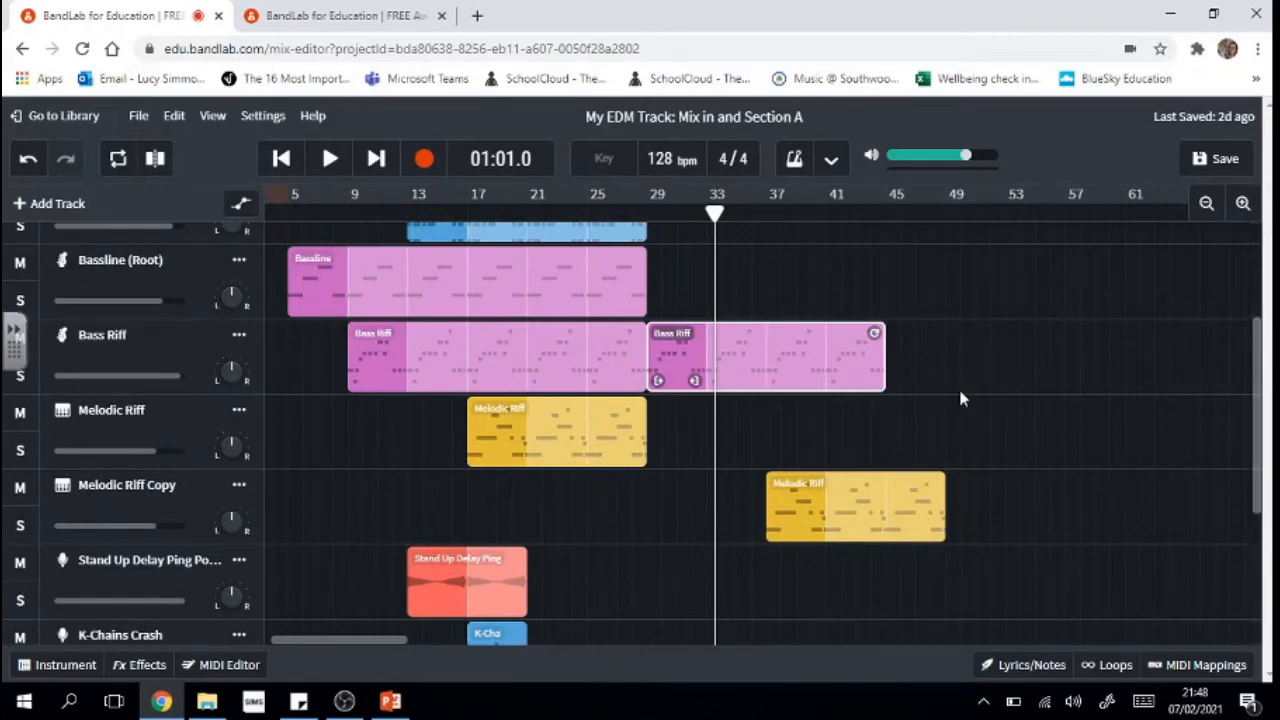
pyautogui.click(917, 494)
pyautogui.moveTo(936, 483); pyautogui.dragTo(874, 482)
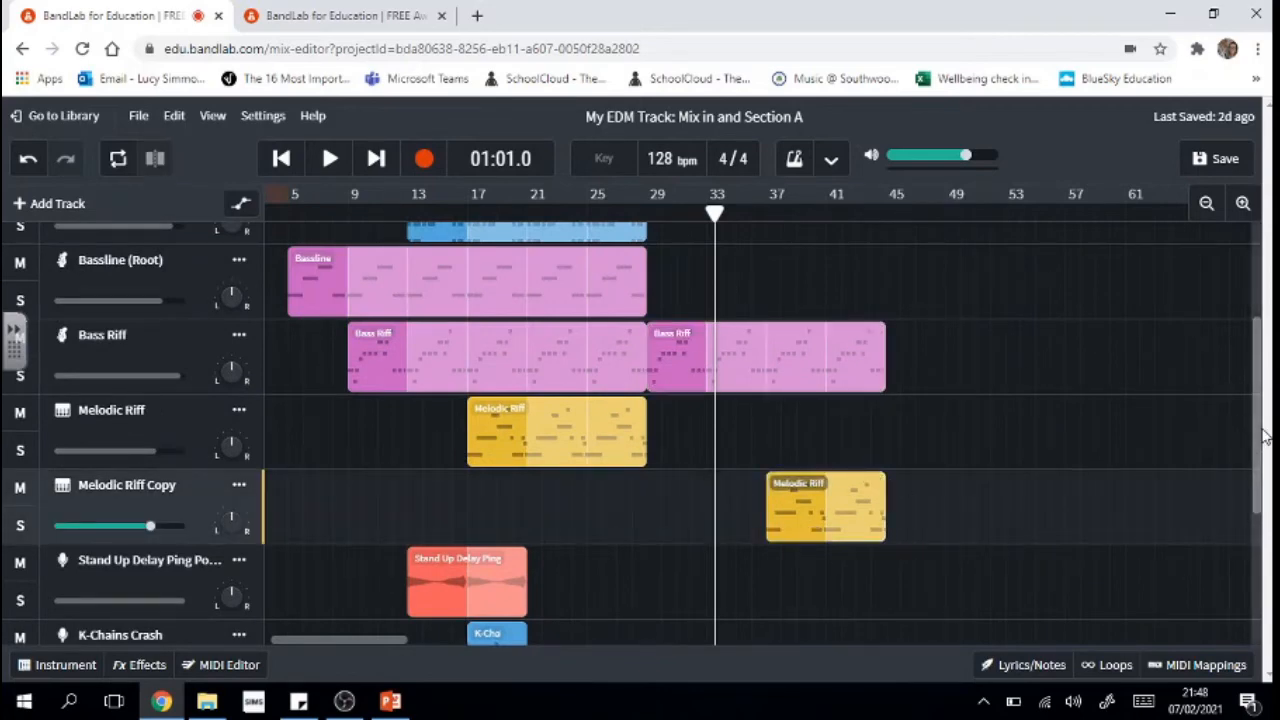
# Place the playhead at bar 41 and review the Drum Machine's existing patterns B and A.
pyautogui.moveTo(1257, 440); pyautogui.dragTo(1255, 287)
pyautogui.scroll(-5, 1238, 212)
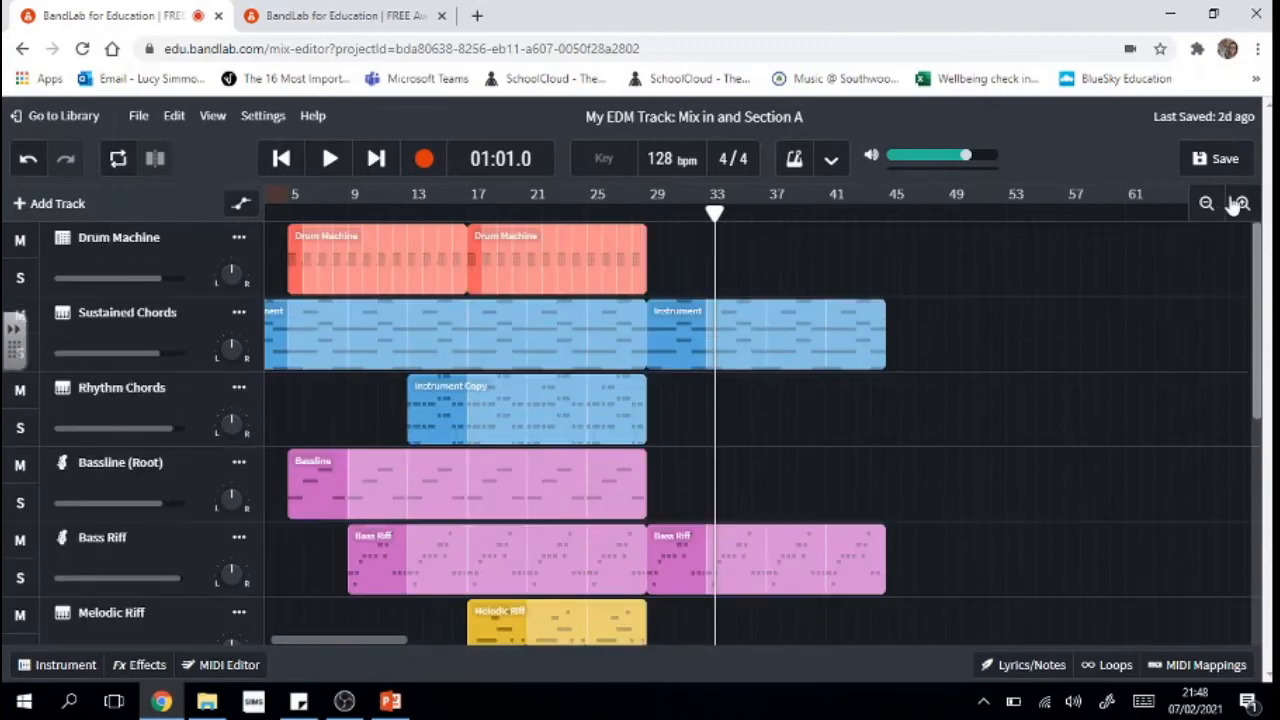
pyautogui.scroll(1, 1270, 535)
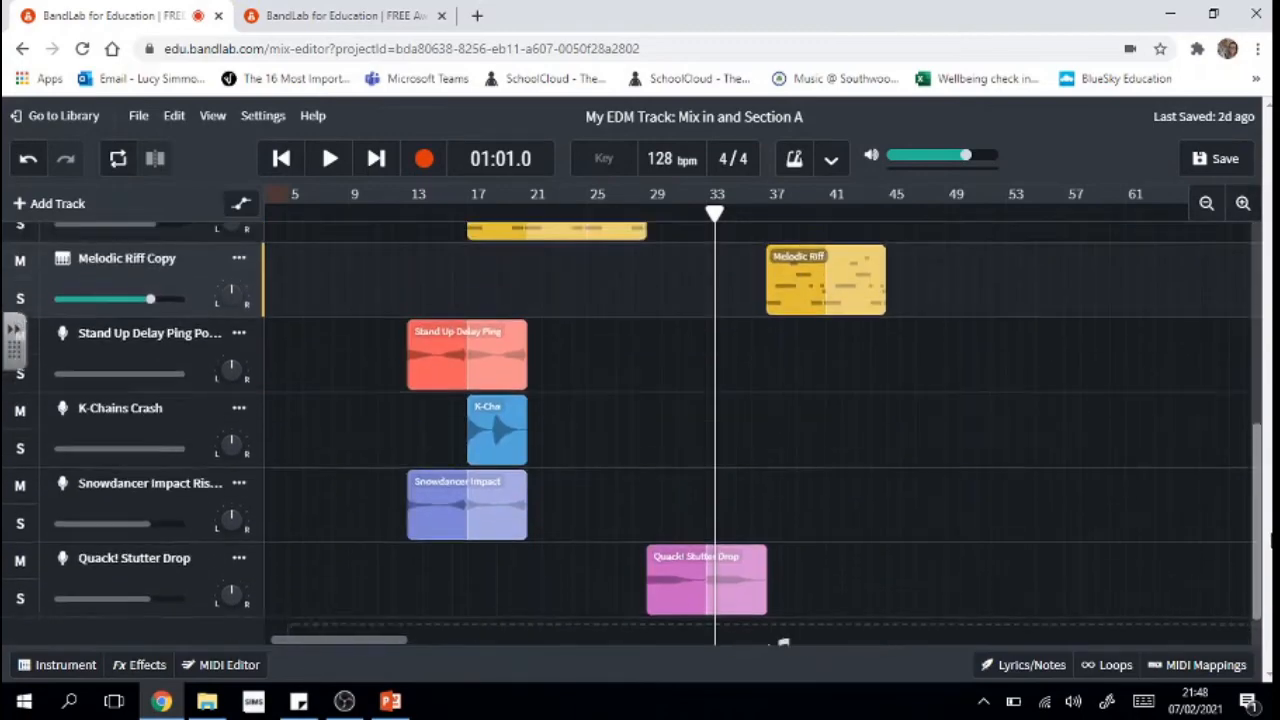
pyautogui.moveTo(1271, 535); pyautogui.dragTo(1272, 262)
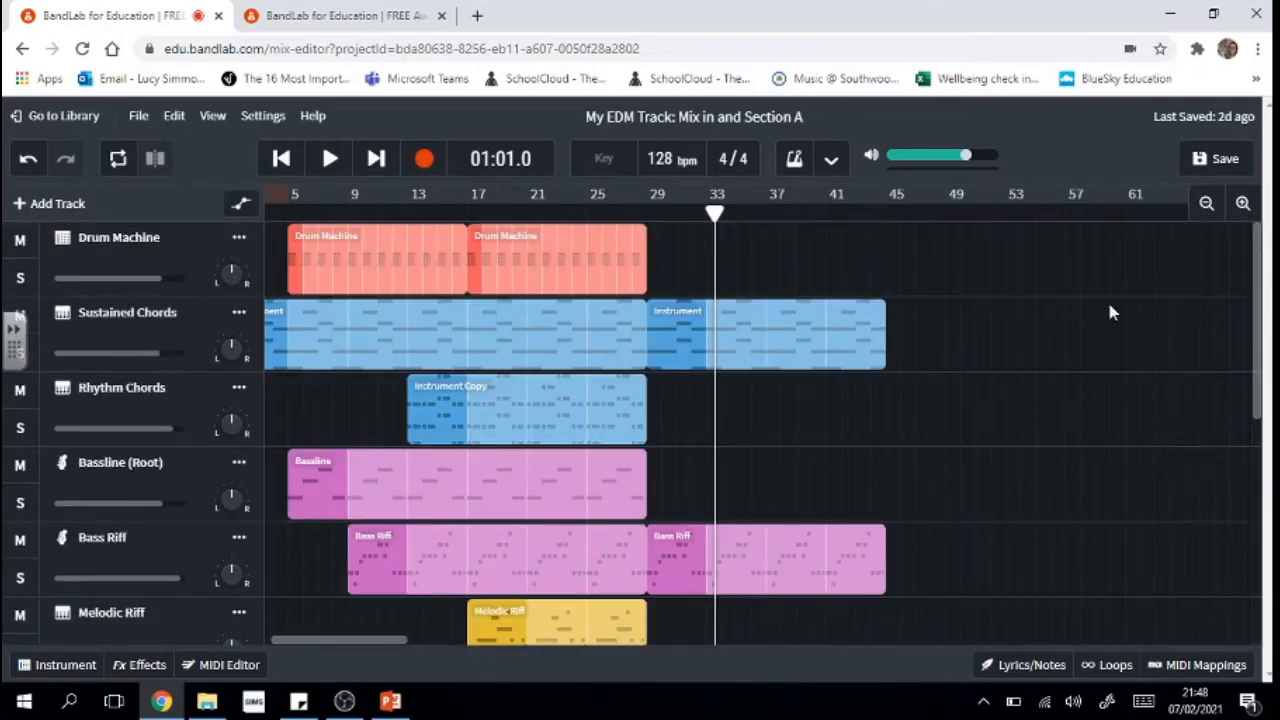
pyautogui.moveTo(715, 212); pyautogui.dragTo(825, 212)
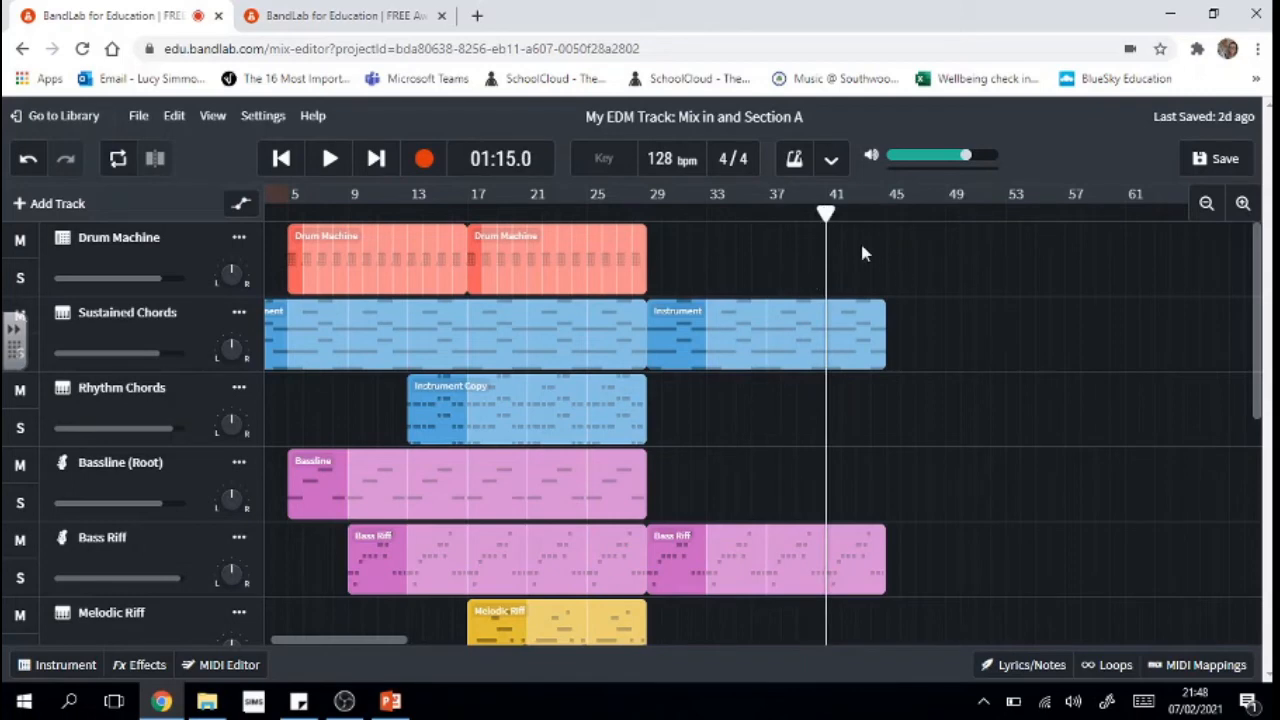
pyautogui.click(640, 256)
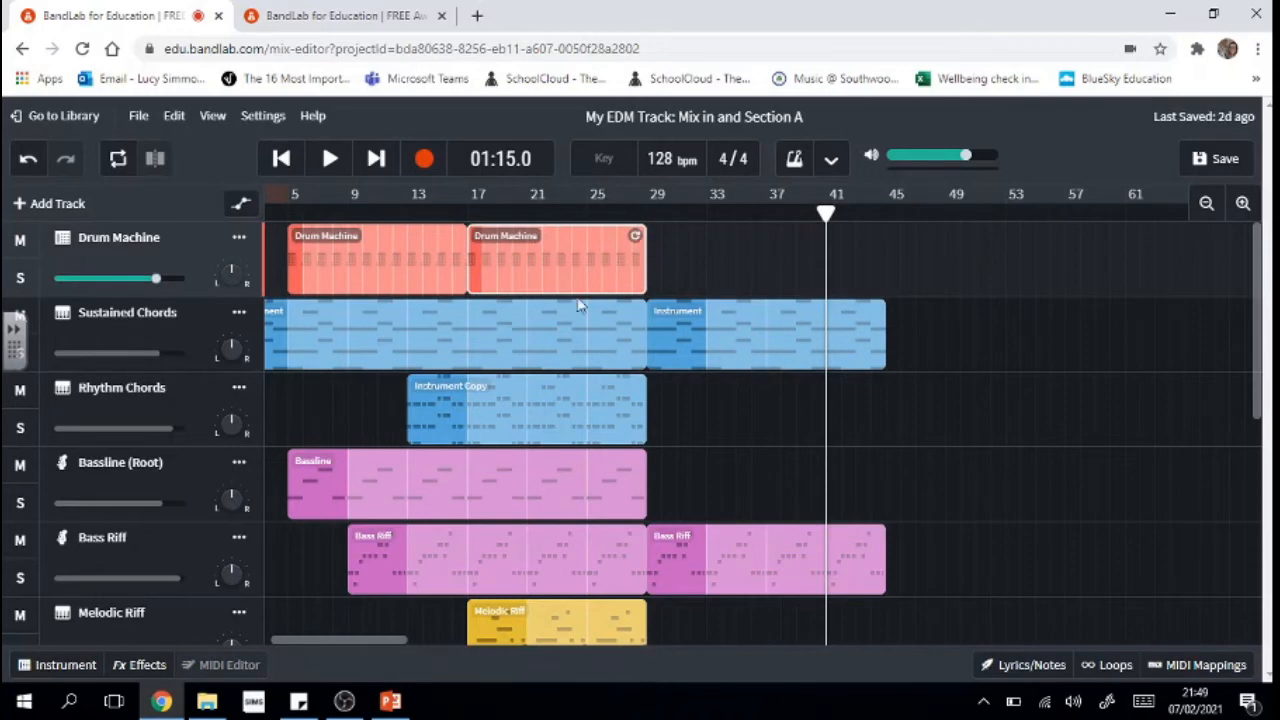
pyautogui.click(70, 666)
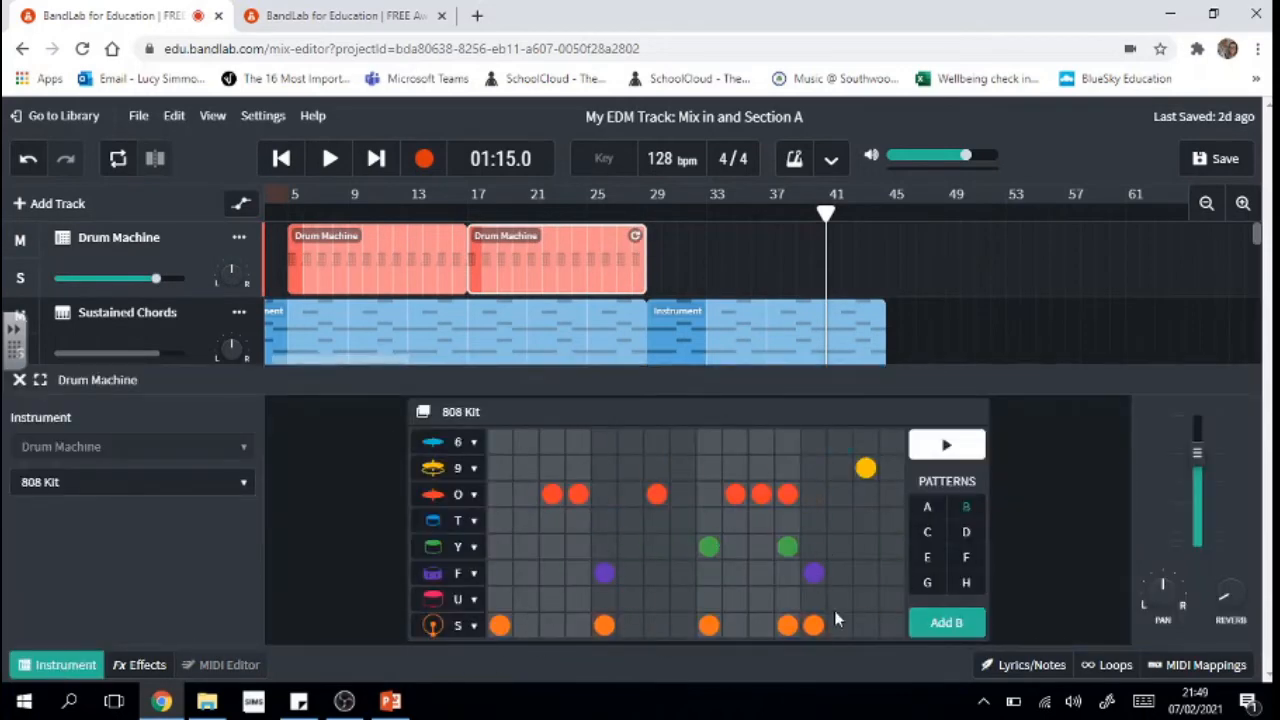
pyautogui.click(928, 510)
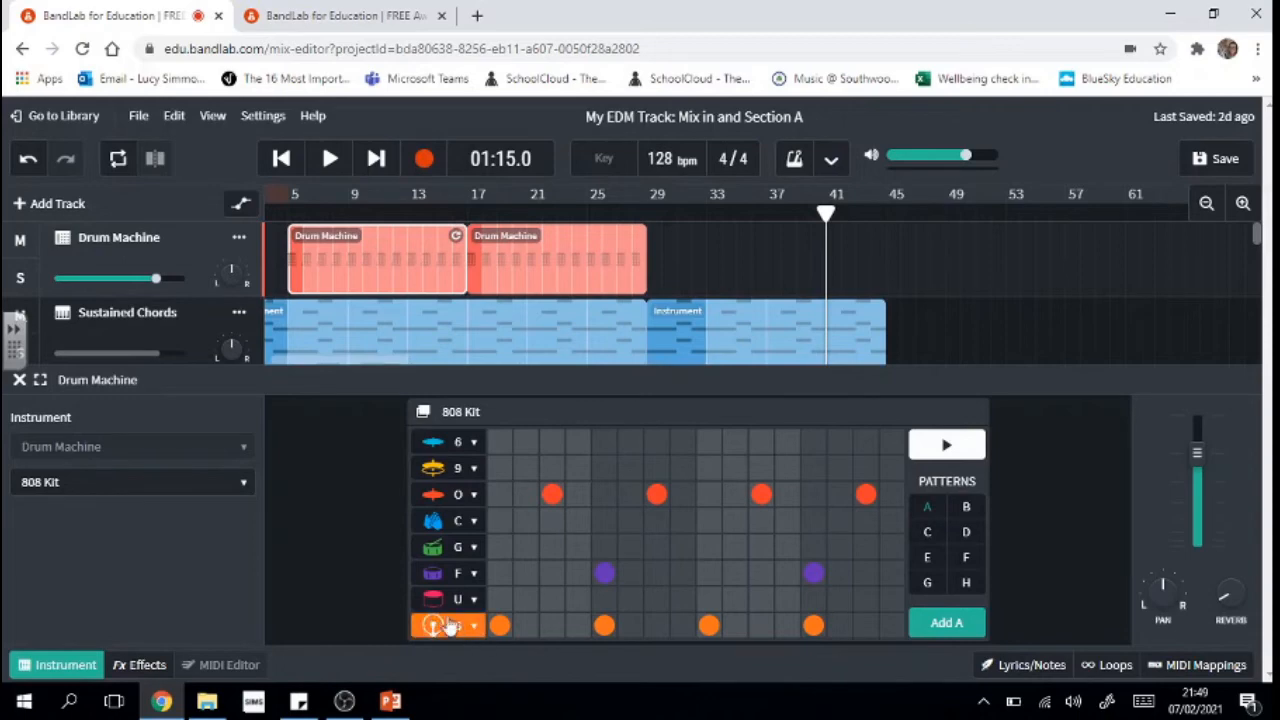
# Create drum pattern C with only a kick on all four beats, and add it from bar 41, looped to bar 45.
pyautogui.click(927, 533)
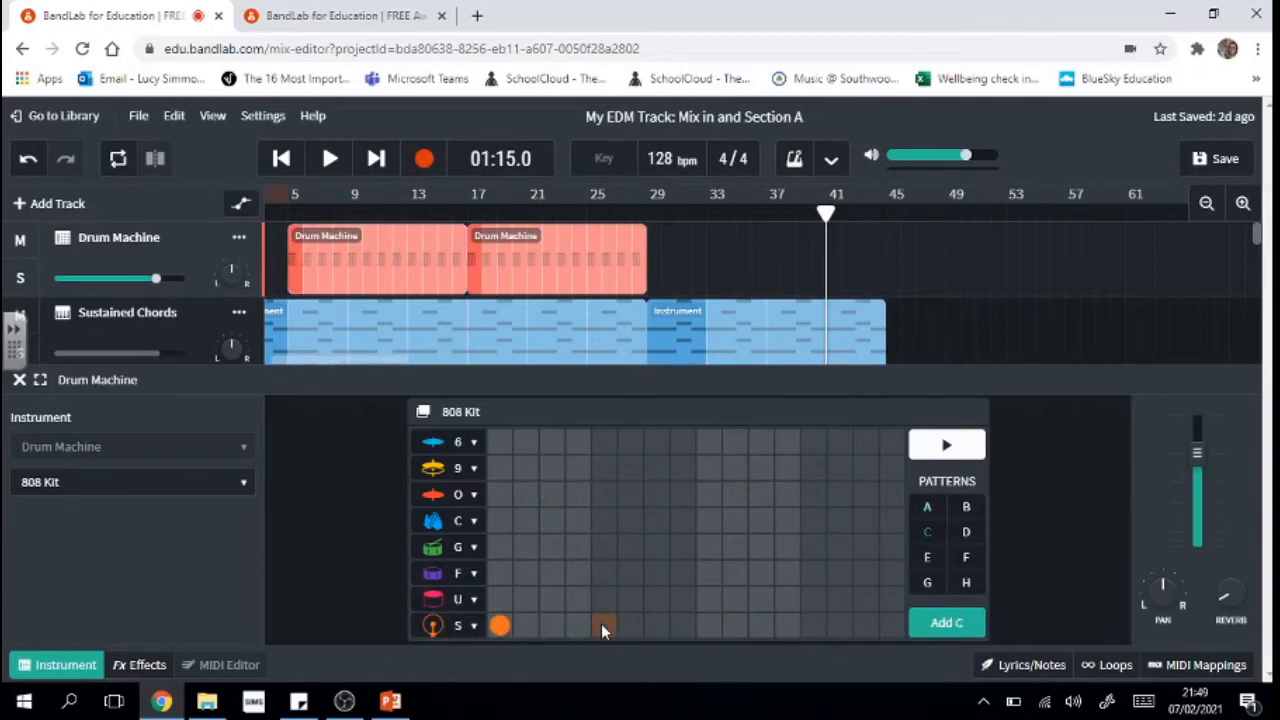
pyautogui.click(815, 626)
pyautogui.click(955, 622)
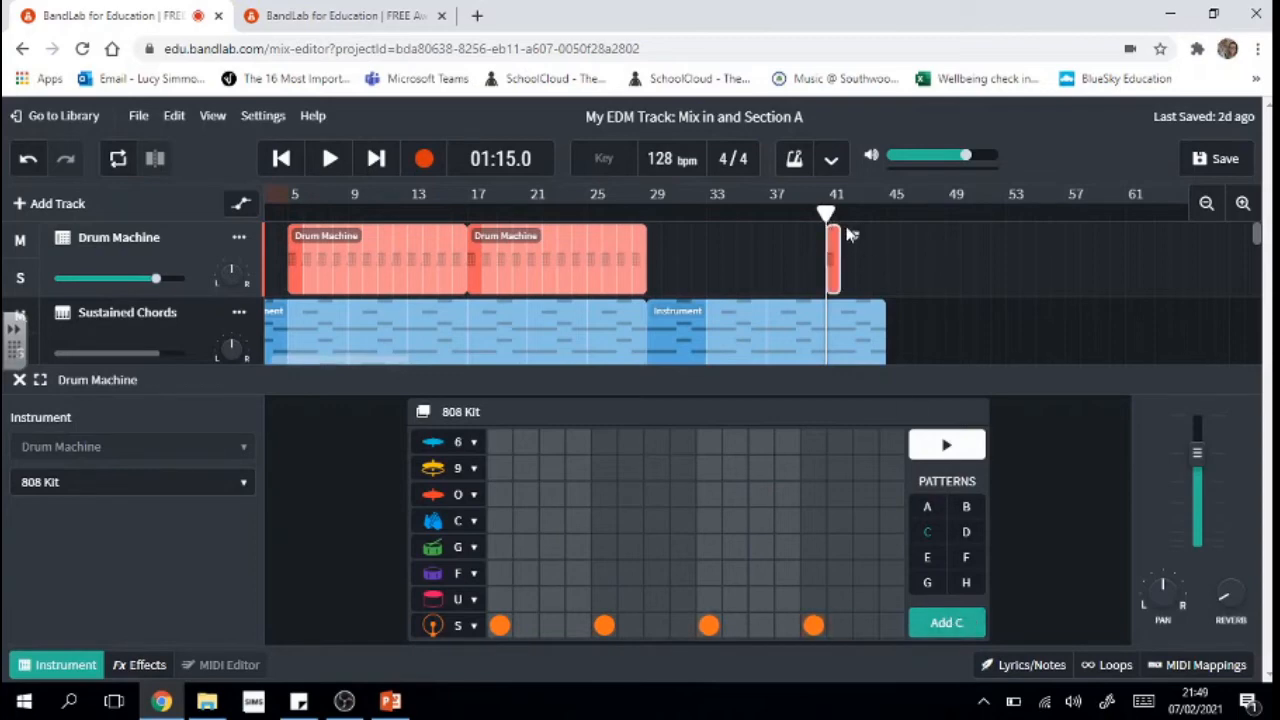
pyautogui.moveTo(853, 235); pyautogui.dragTo(896, 234)
# Create drum pattern D with kicks on all four beats and snares on beats 2 and 4, and loop it from bar 45 to bar 49.
pyautogui.moveTo(826, 214); pyautogui.dragTo(885, 212)
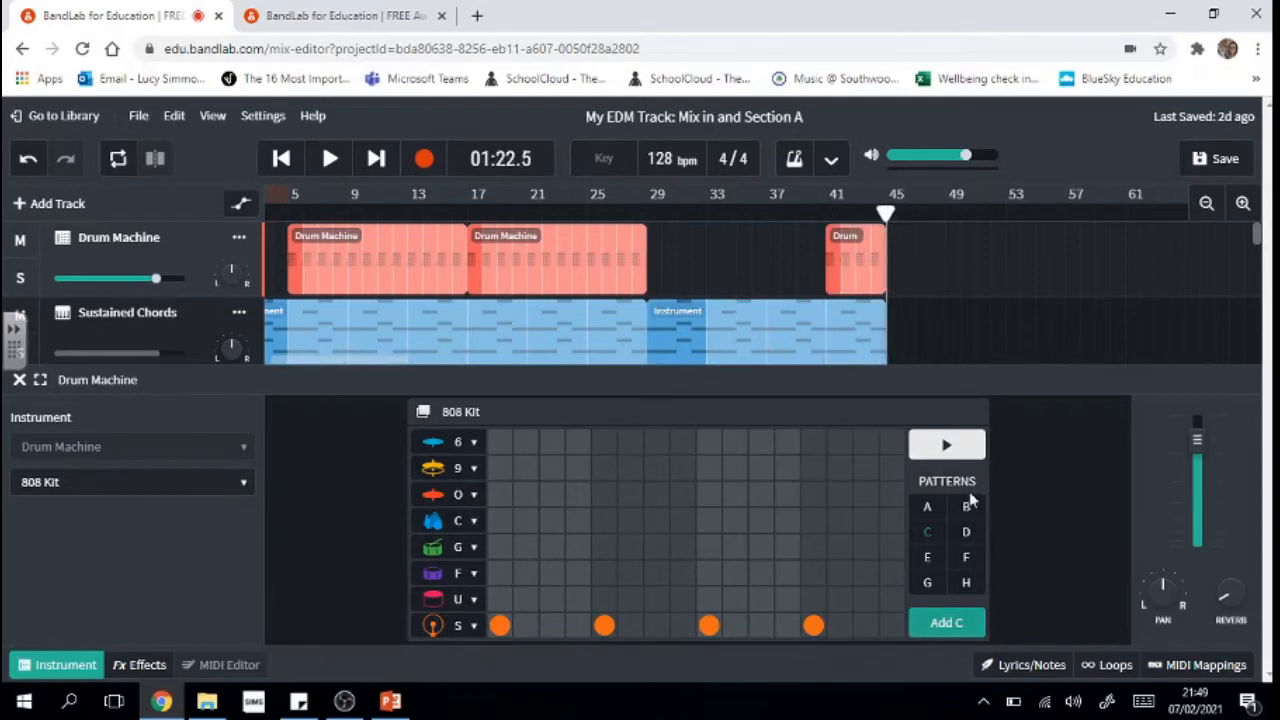
pyautogui.click(966, 533)
pyautogui.click(500, 625)
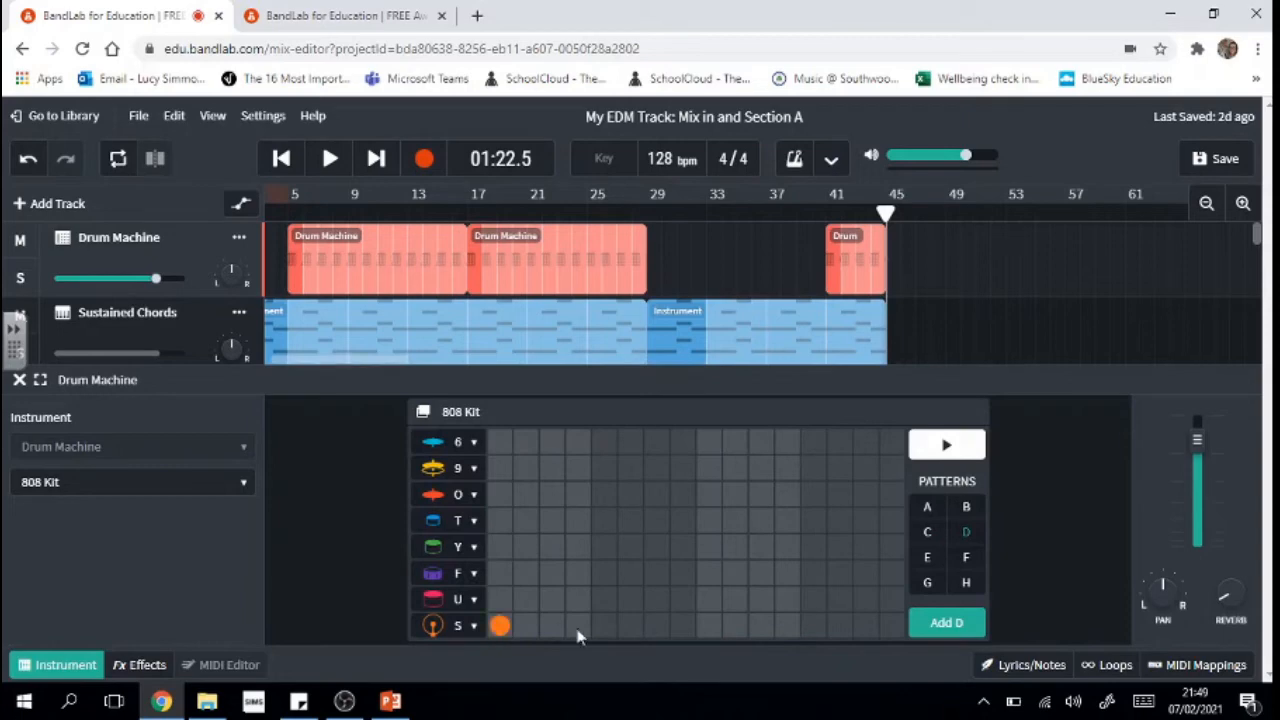
pyautogui.click(603, 626)
pyautogui.click(707, 625)
pyautogui.click(812, 625)
pyautogui.click(605, 573)
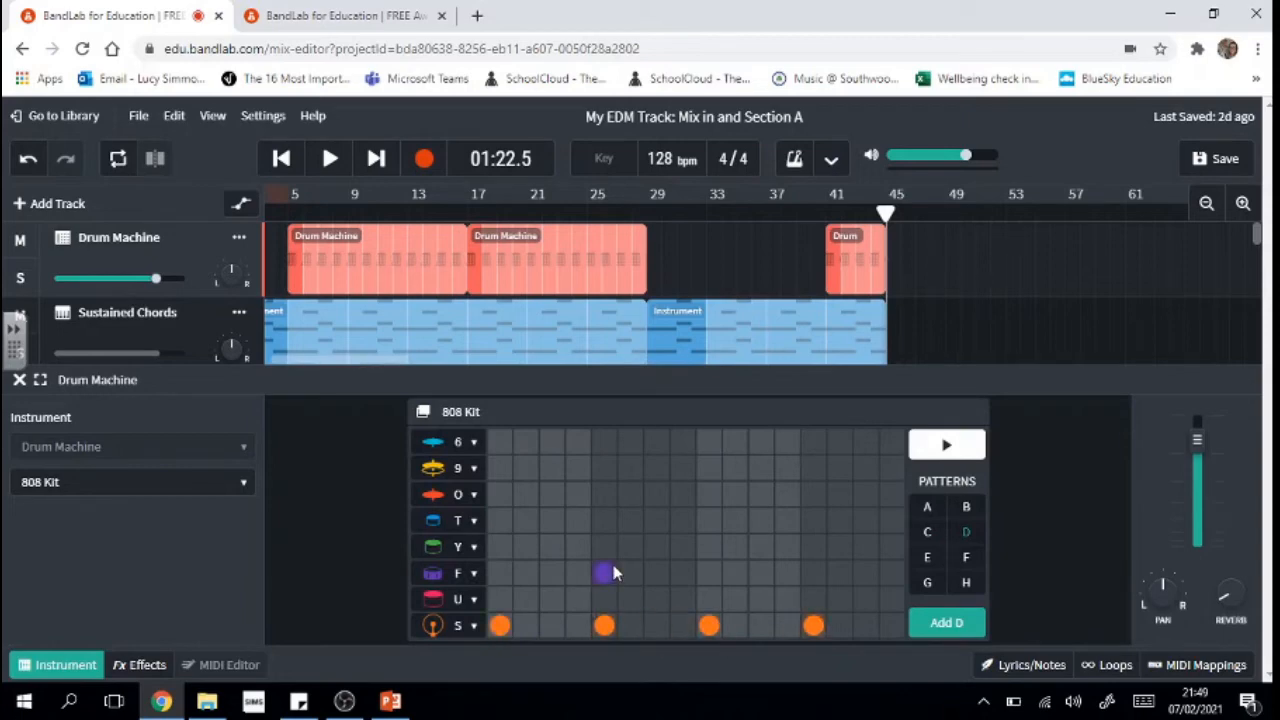
pyautogui.click(813, 573)
pyautogui.click(946, 621)
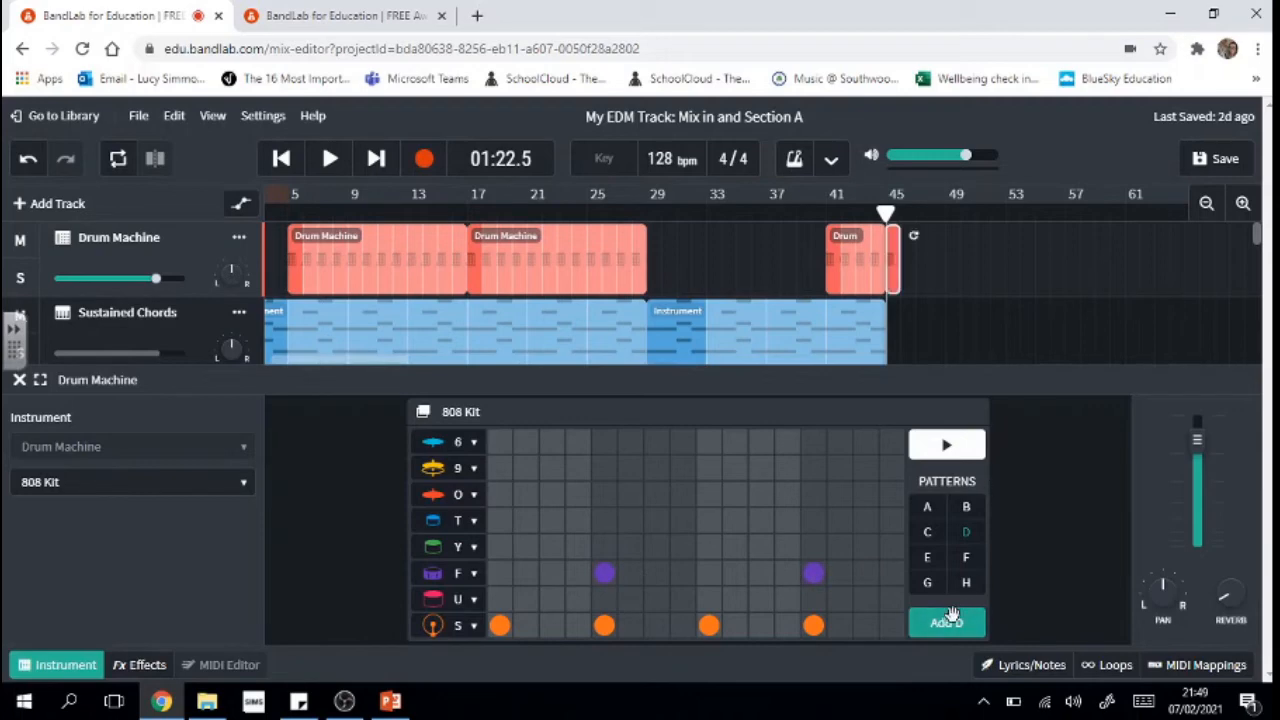
pyautogui.moveTo(913, 235); pyautogui.dragTo(957, 237)
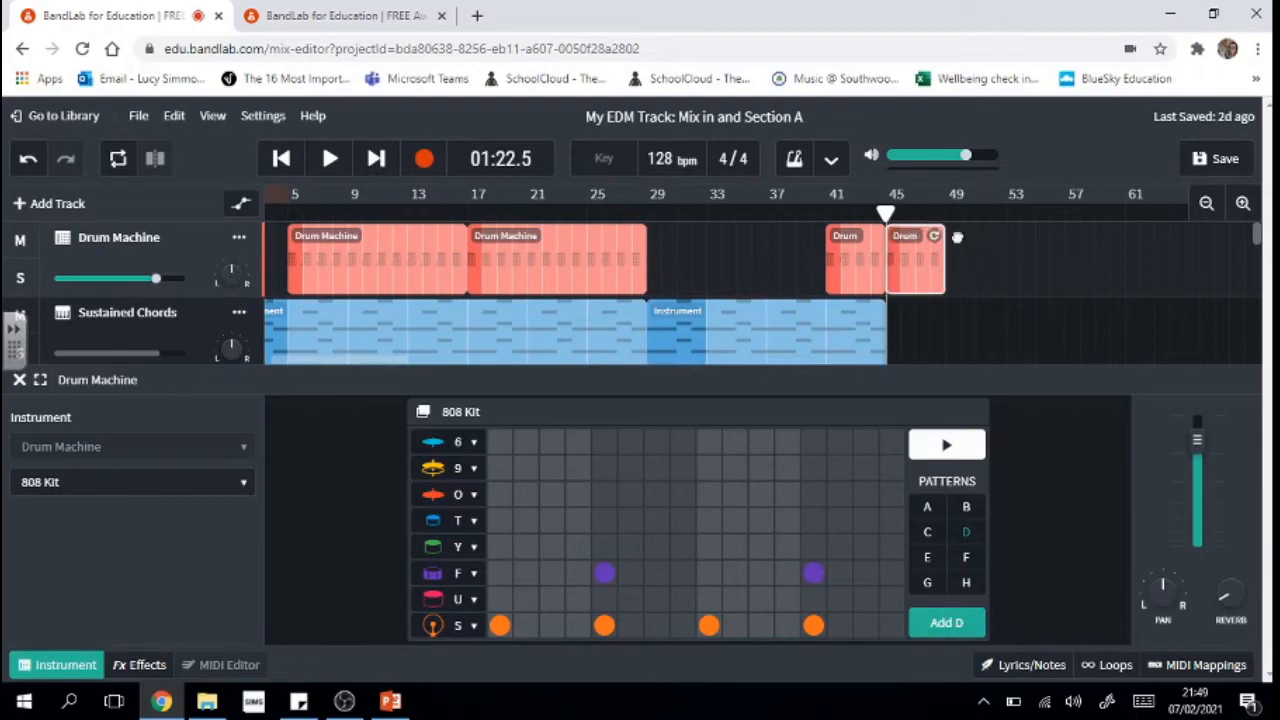
# Add the existing drum pattern B at bar 49 and loop it to bar 53.
pyautogui.moveTo(885, 212); pyautogui.dragTo(960, 213)
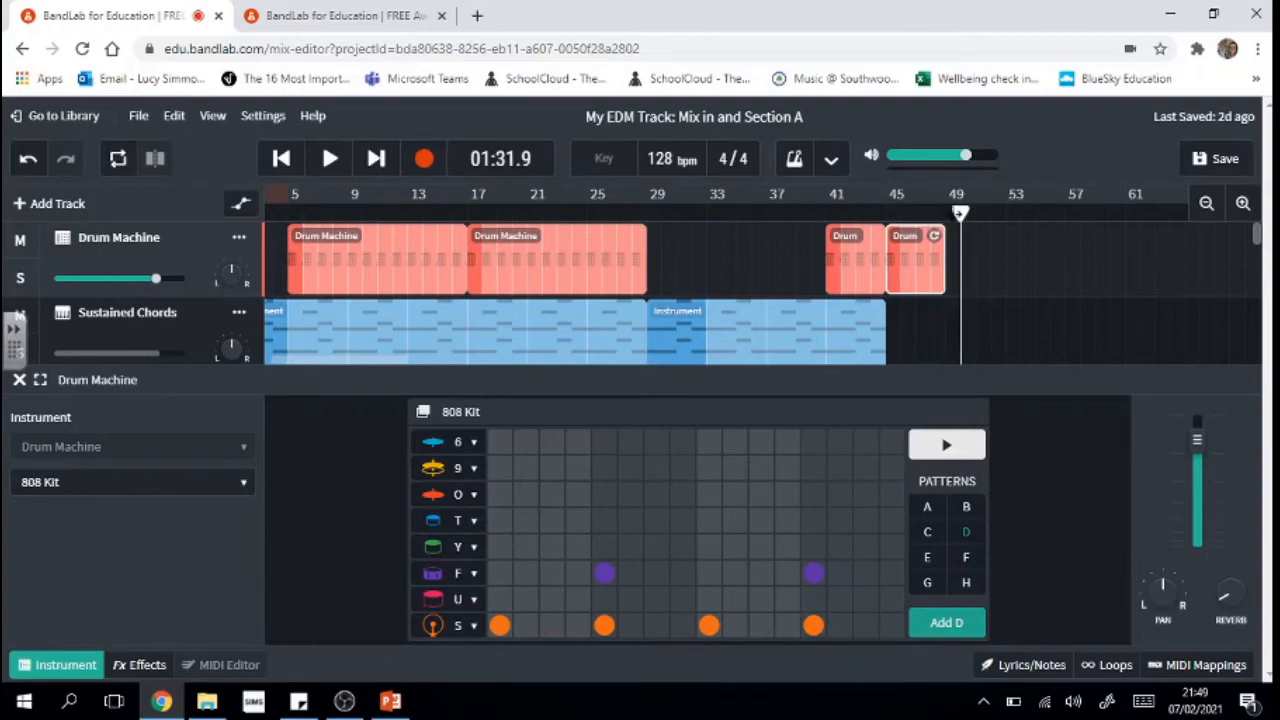
pyautogui.click(927, 508)
pyautogui.click(966, 507)
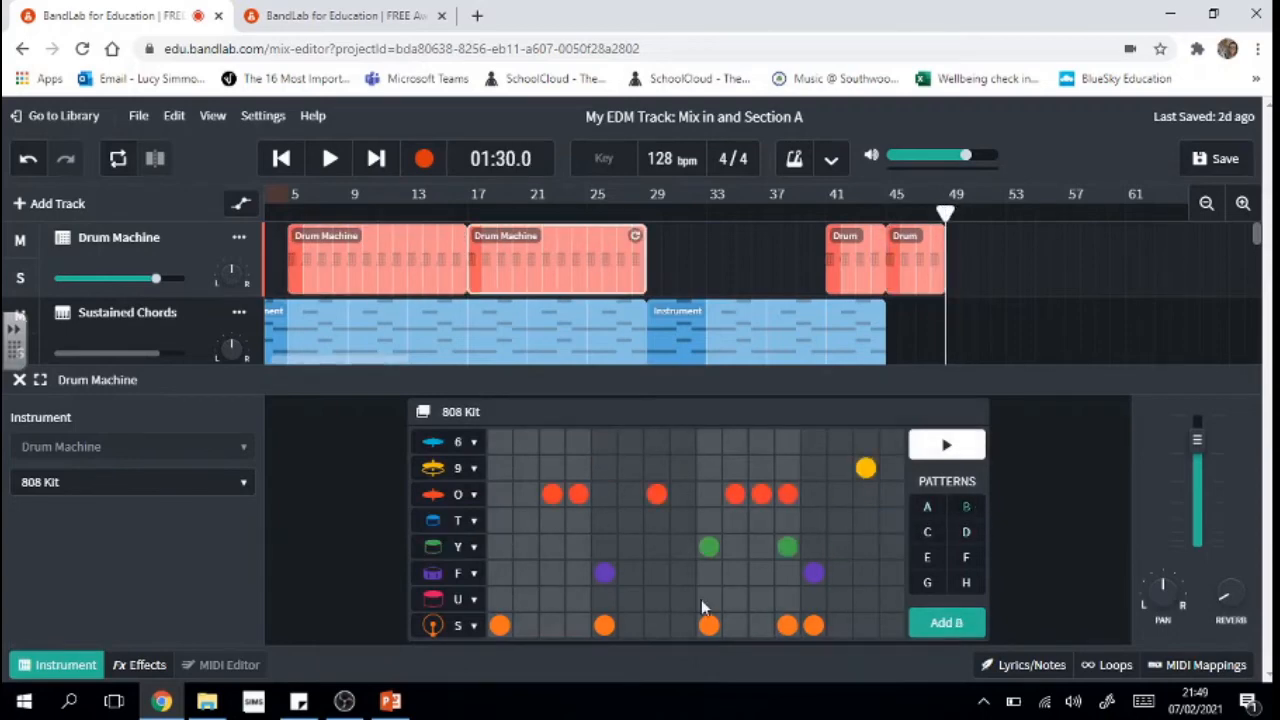
pyautogui.click(930, 623)
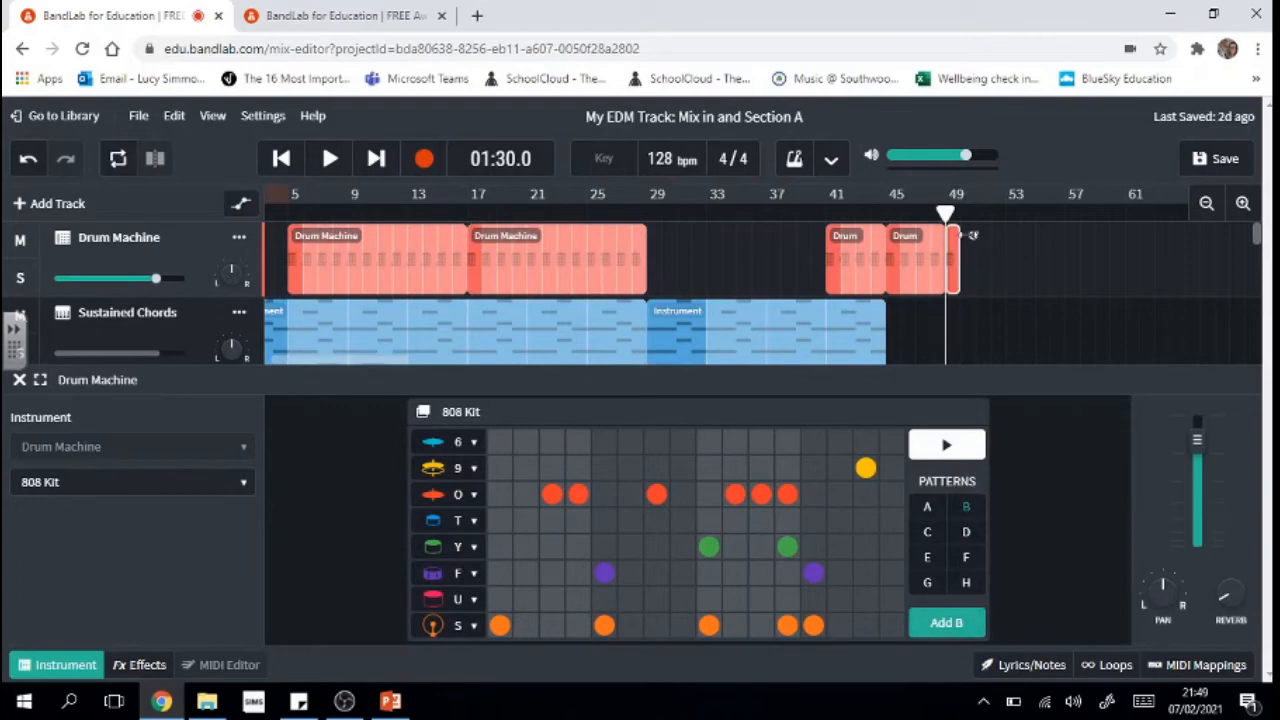
pyautogui.moveTo(975, 234); pyautogui.dragTo(1015, 232)
# Close the instrument view and extend the second Sustained Chords and Bass Riff loops to bar 53.
pyautogui.click(1061, 327)
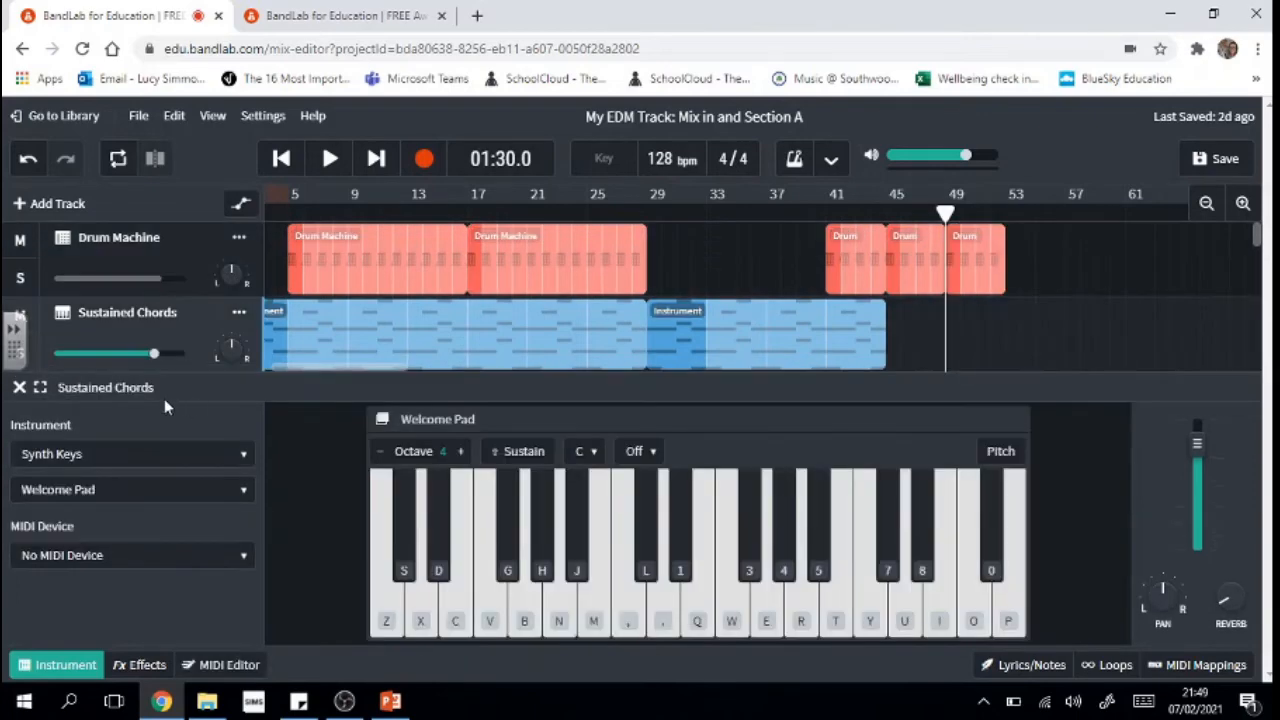
pyautogui.click(20, 388)
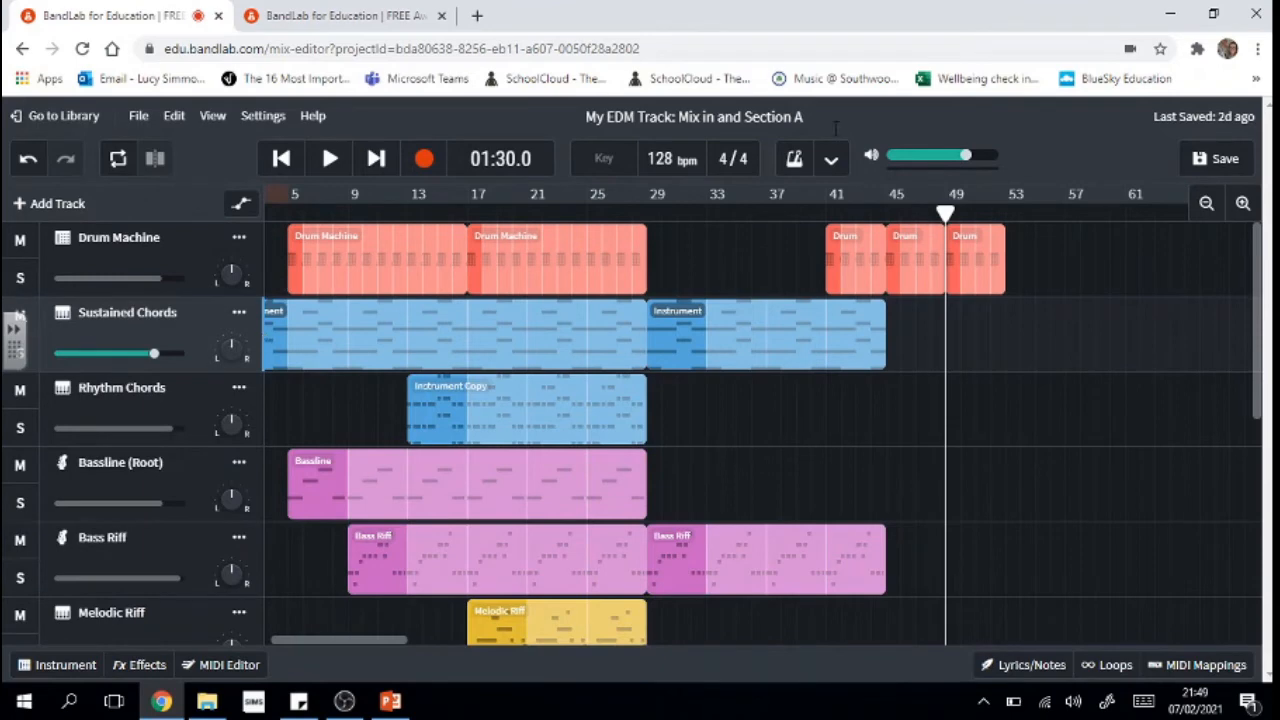
pyautogui.click(858, 345)
pyautogui.moveTo(880, 304); pyautogui.dragTo(1003, 308)
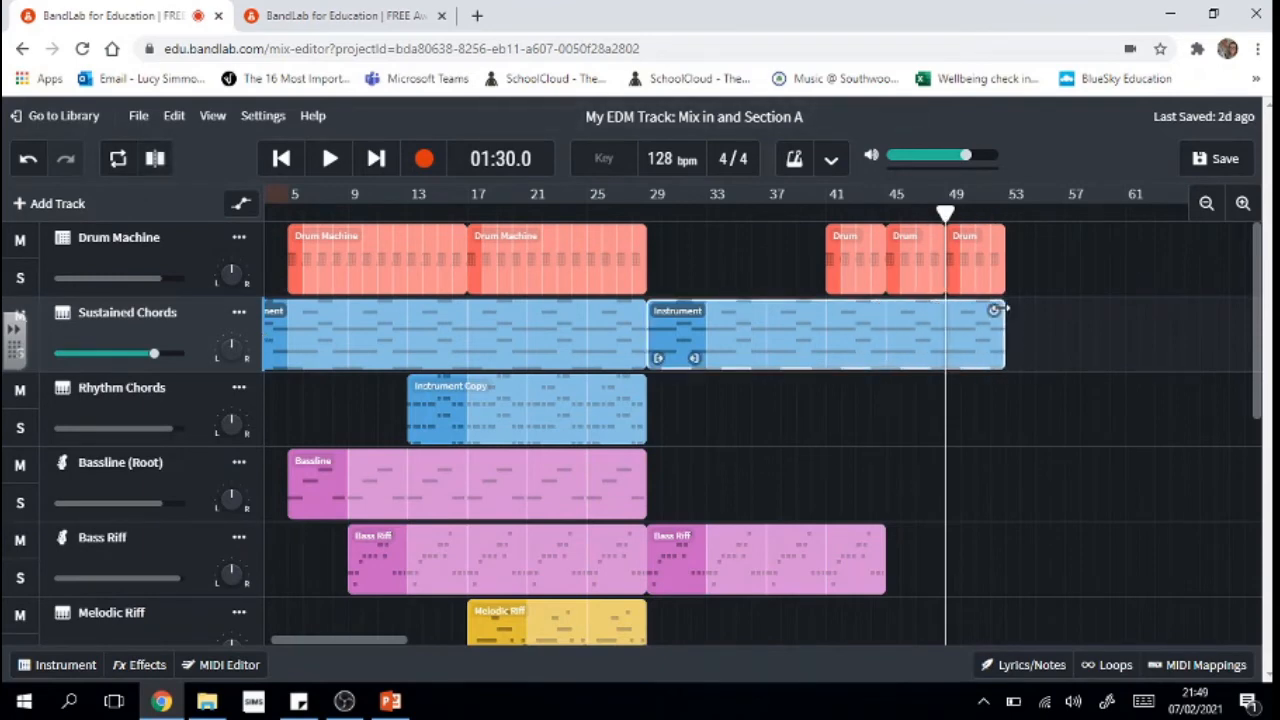
pyautogui.click(860, 546)
pyautogui.moveTo(872, 537); pyautogui.dragTo(1000, 538)
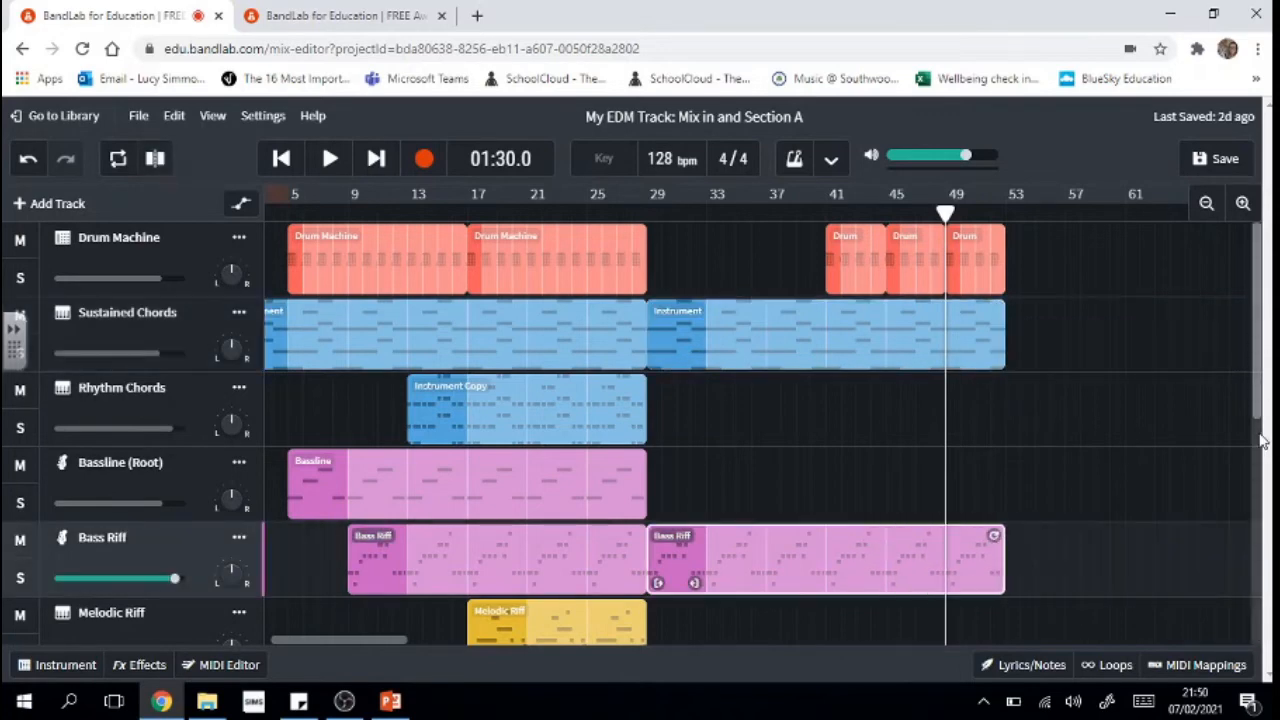
pyautogui.scroll(-3, 651, 583)
pyautogui.scroll(2, 651, 583)
pyautogui.scroll(1, 651, 583)
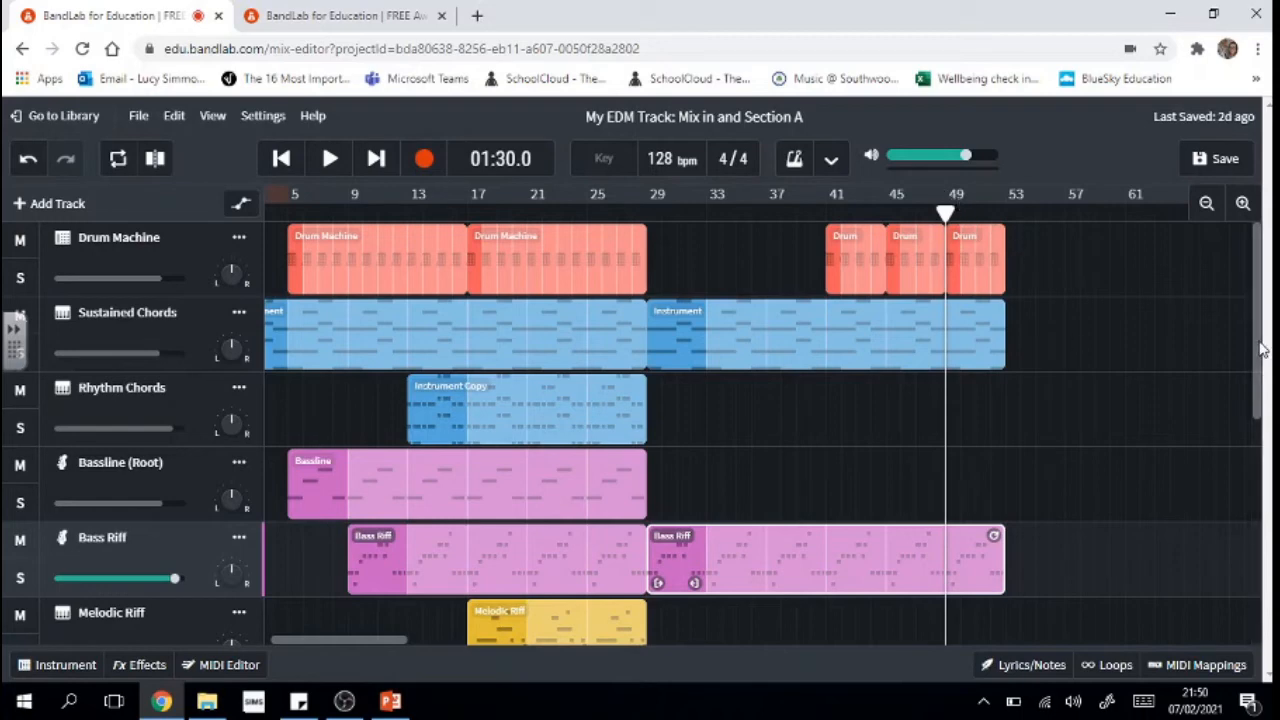
pyautogui.scroll(-1, 695, 490)
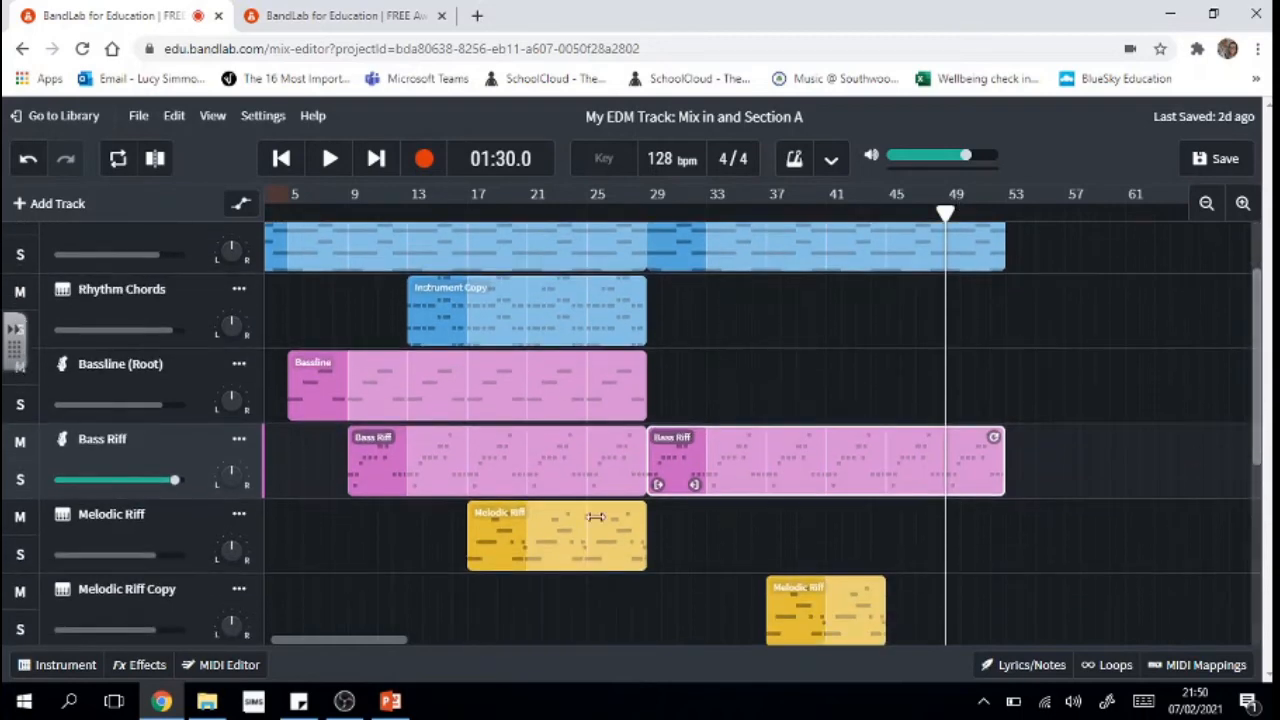
pyautogui.click(498, 545)
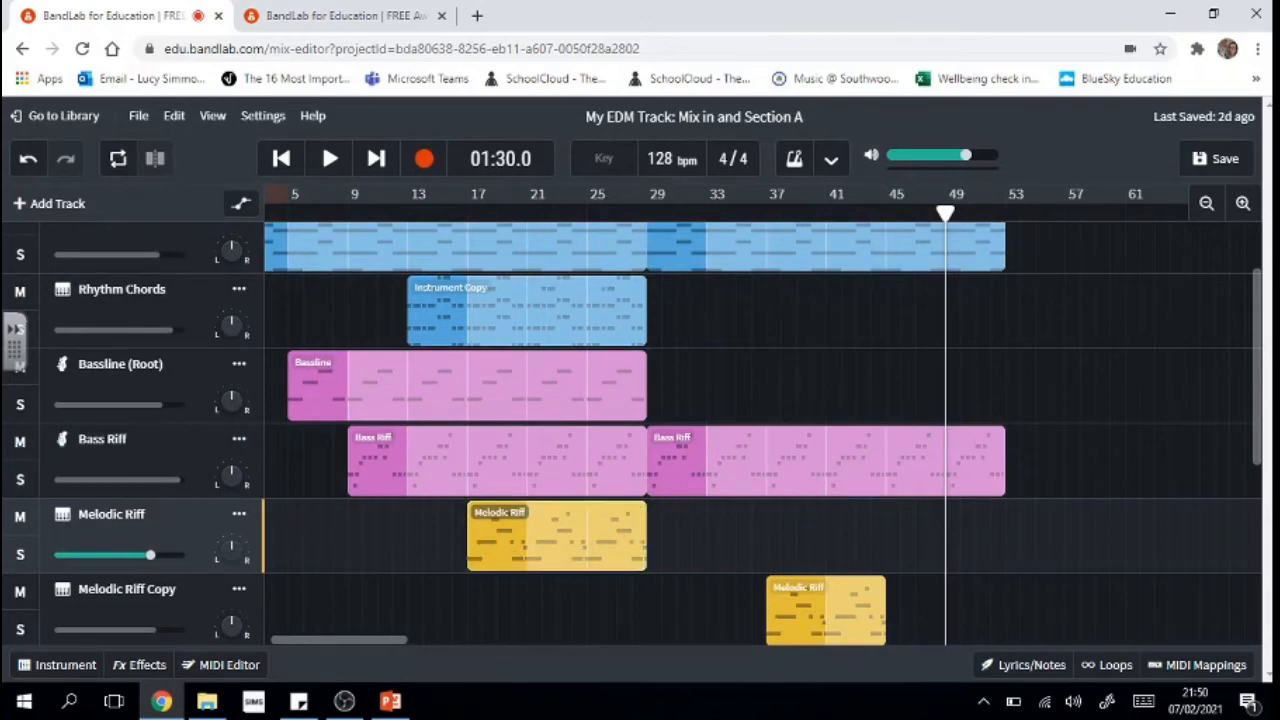
pyautogui.scroll(1, 1262, 342)
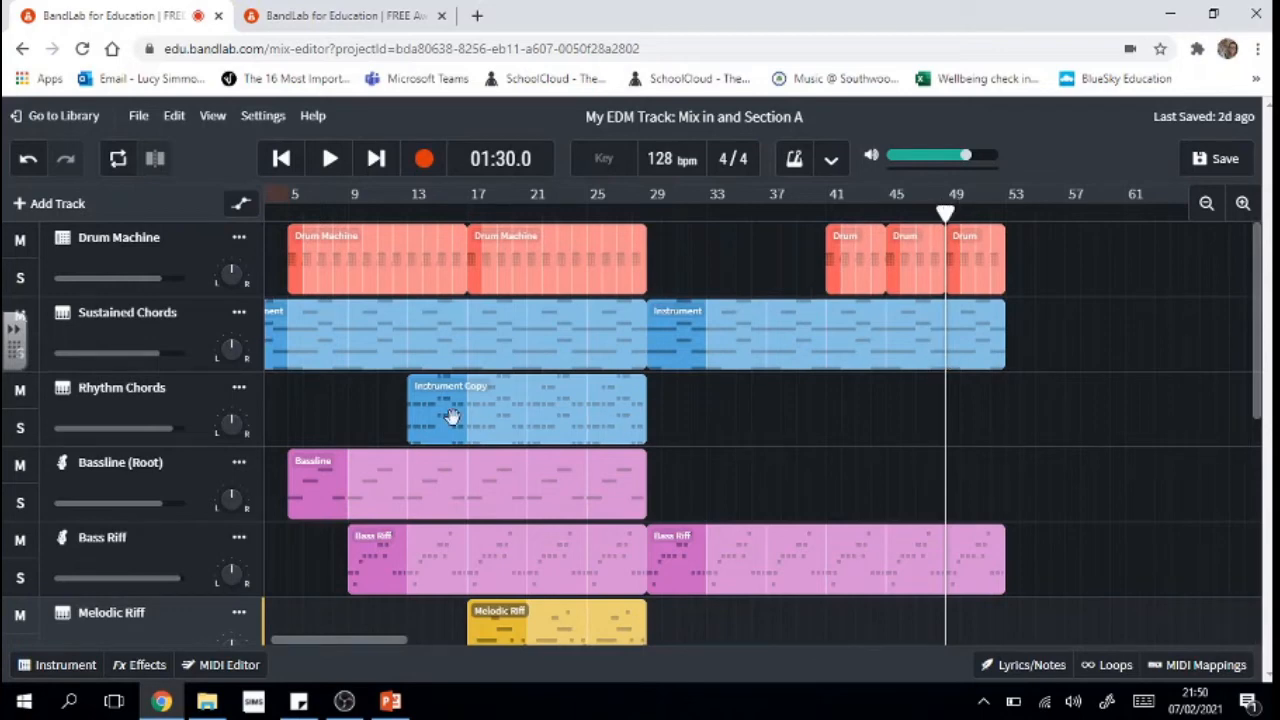
pyautogui.click(440, 428)
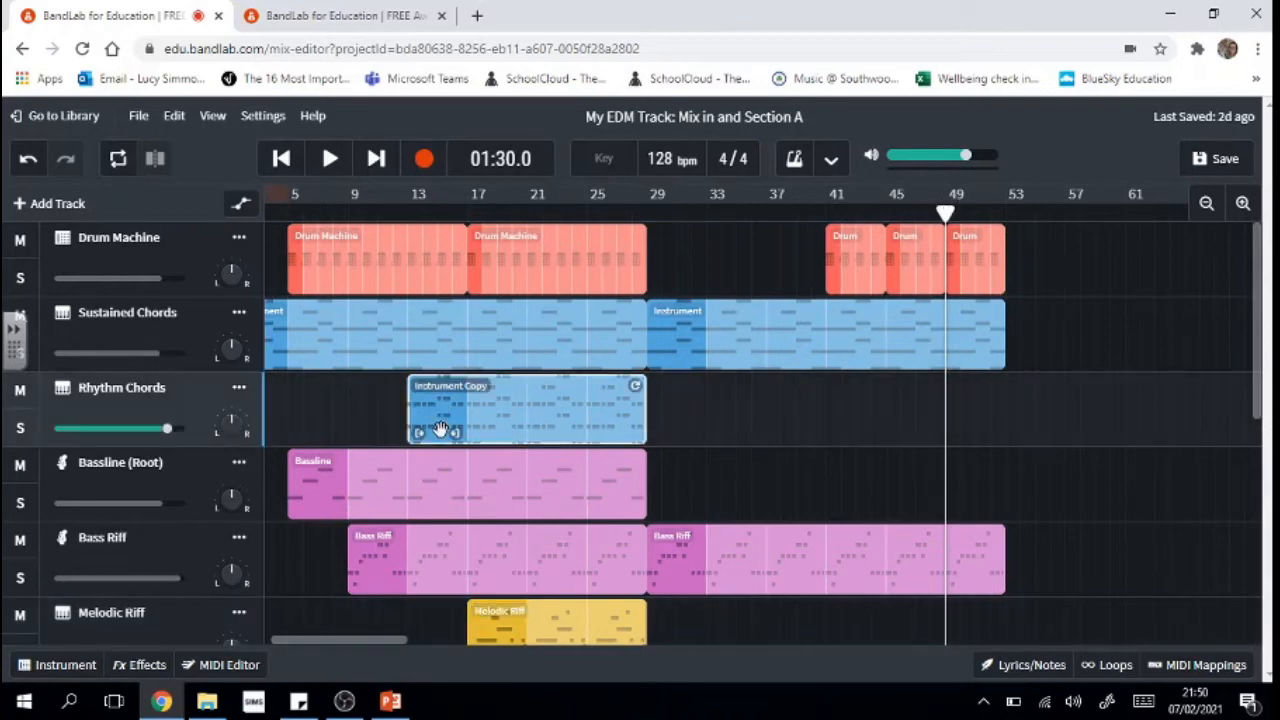
# Copy the Bassline (Root) region to bar 45 without its automation data, and shorten the copy's loop to end at bar 53.
pyautogui.click(340, 478)
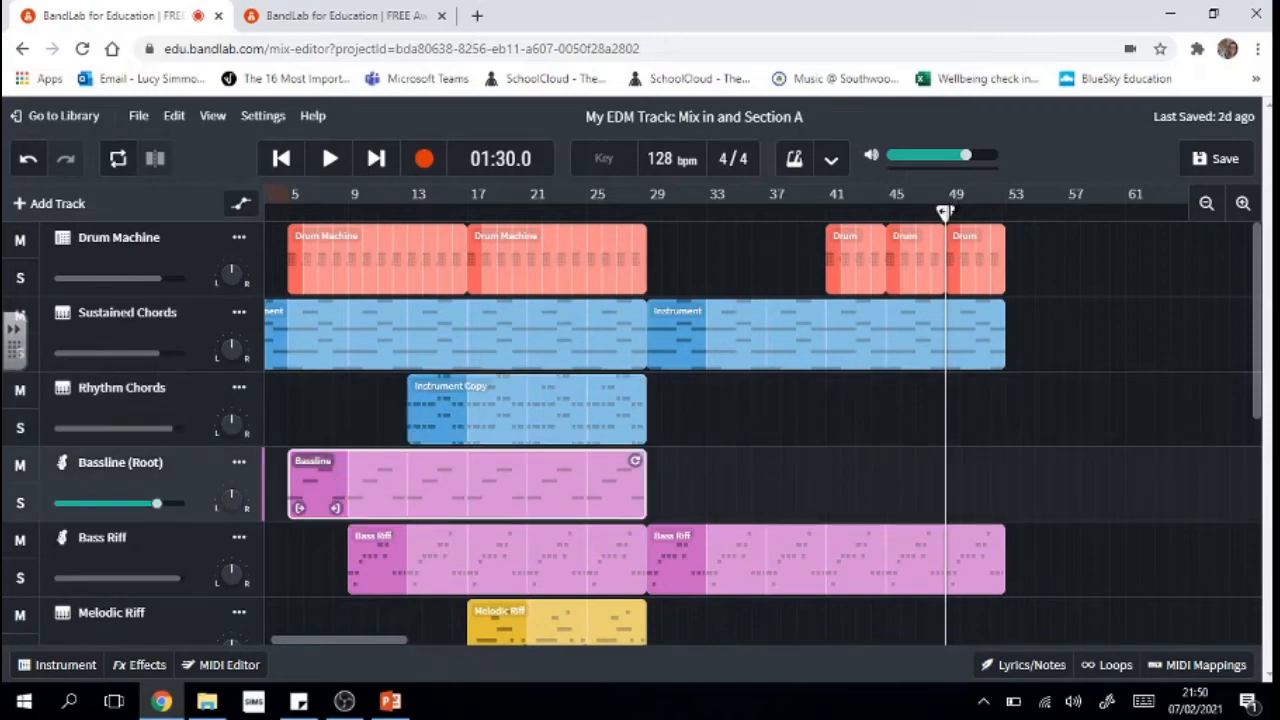
pyautogui.moveTo(945, 212); pyautogui.dragTo(886, 213)
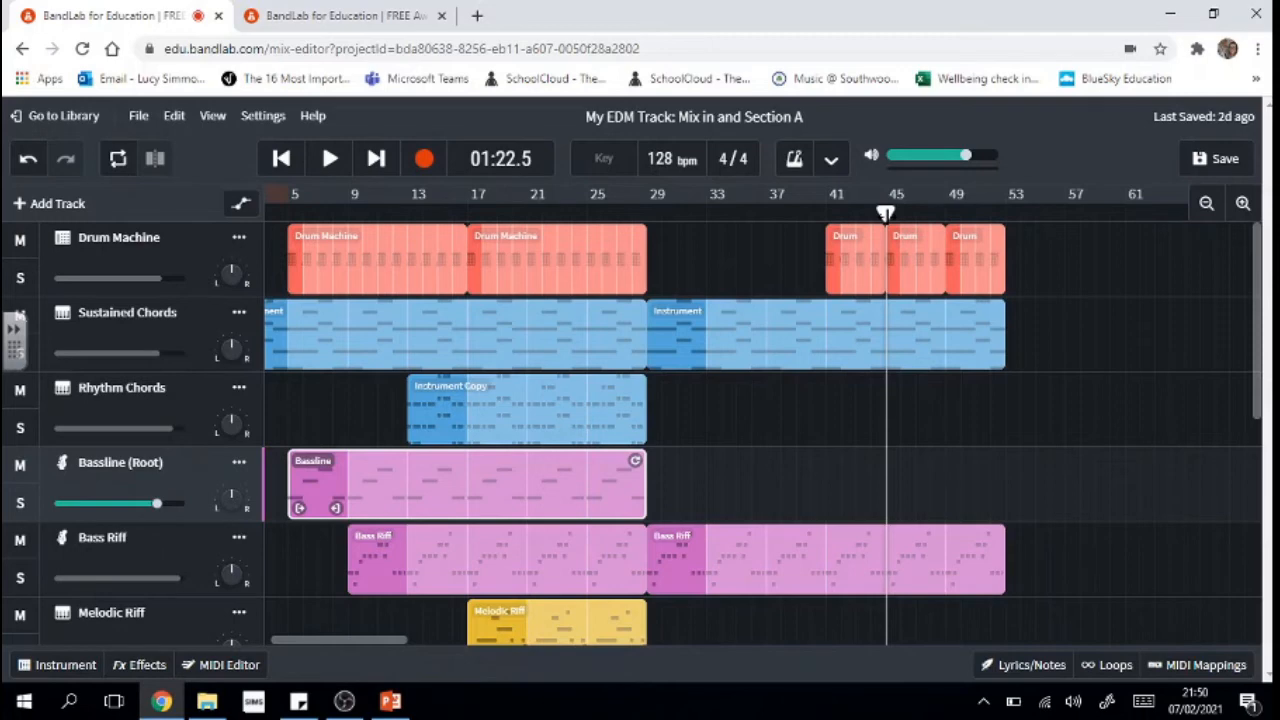
pyautogui.hotkey('ctrl', 'v')
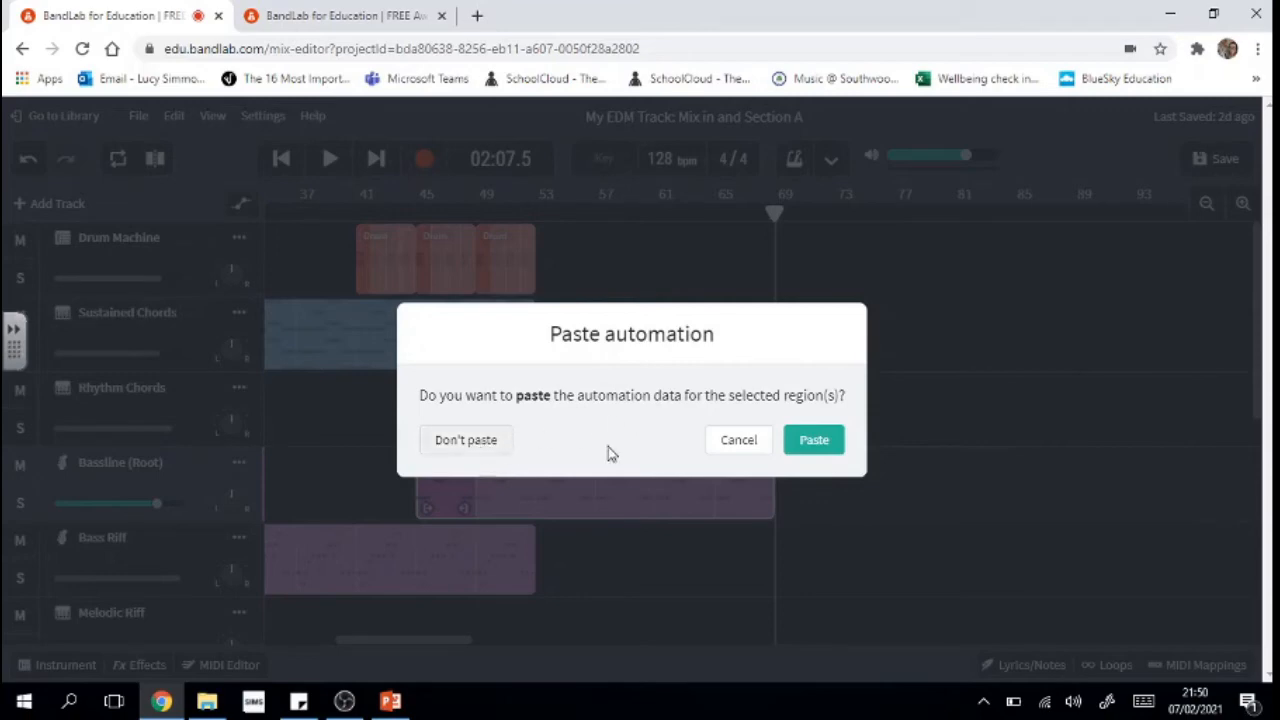
pyautogui.click(466, 440)
pyautogui.moveTo(763, 461); pyautogui.dragTo(535, 461)
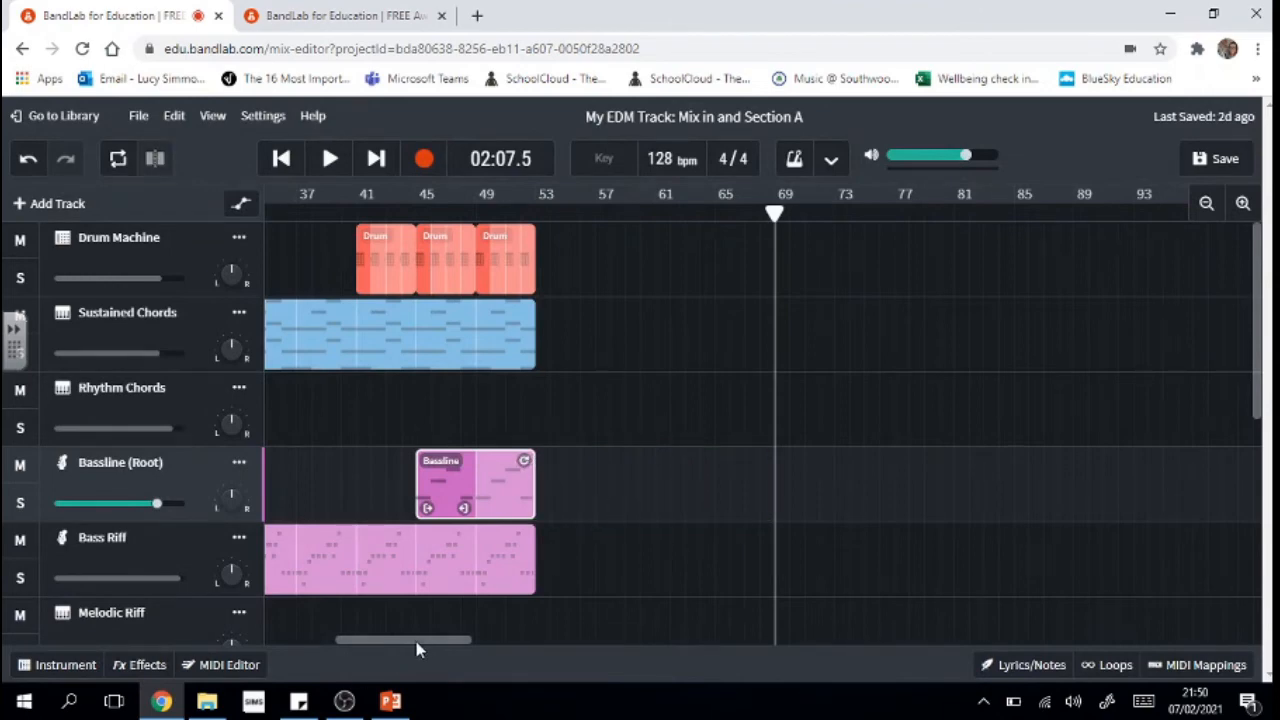
# Copy the Rhythm Chords region to bar 45 without its automation data, and shorten the copy's loop to end at bar 53.
pyautogui.moveTo(423, 639); pyautogui.dragTo(316, 635)
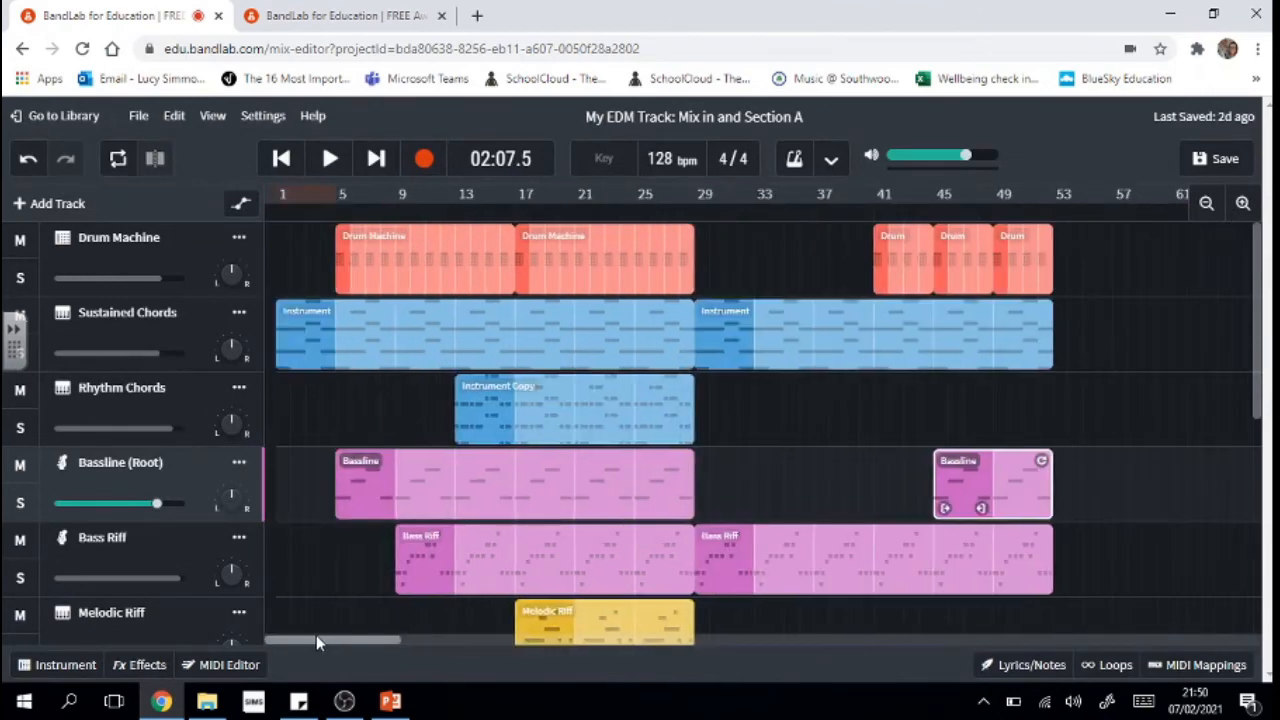
pyautogui.click(503, 410)
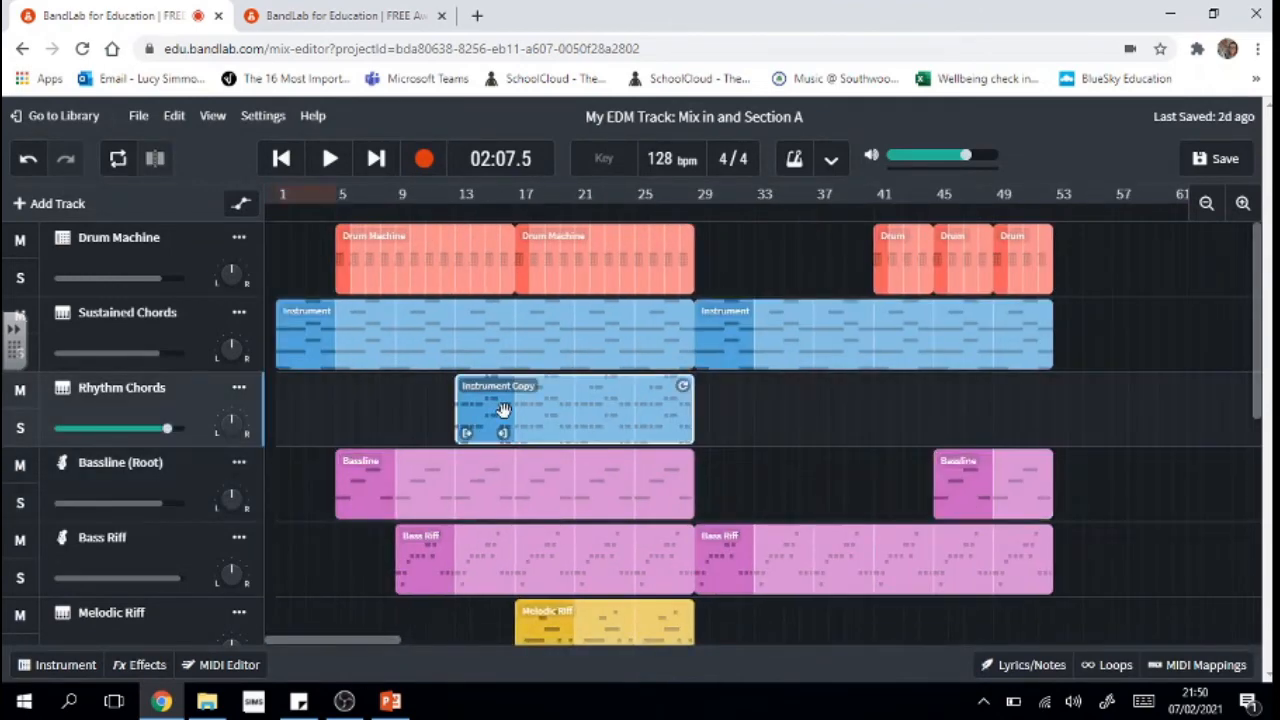
pyautogui.click(933, 206)
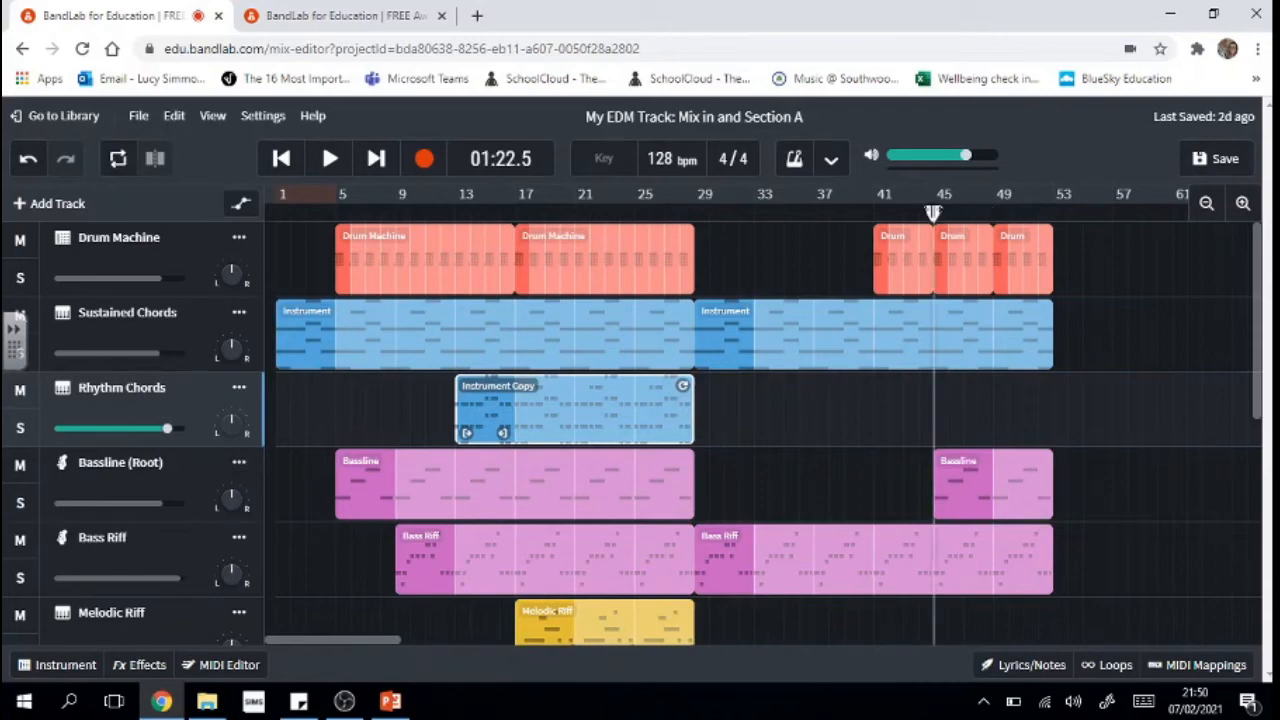
pyautogui.hotkey('ctrl', 'v')
pyautogui.click(490, 452)
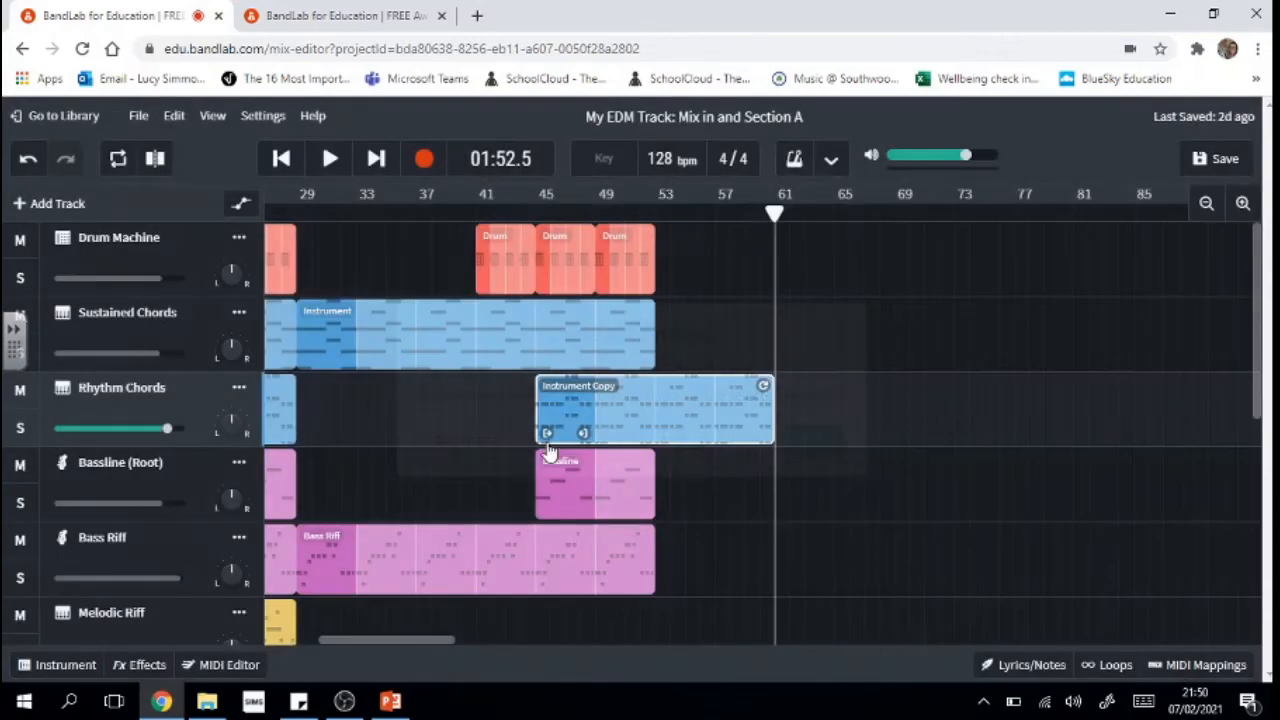
pyautogui.moveTo(762, 386); pyautogui.dragTo(654, 386)
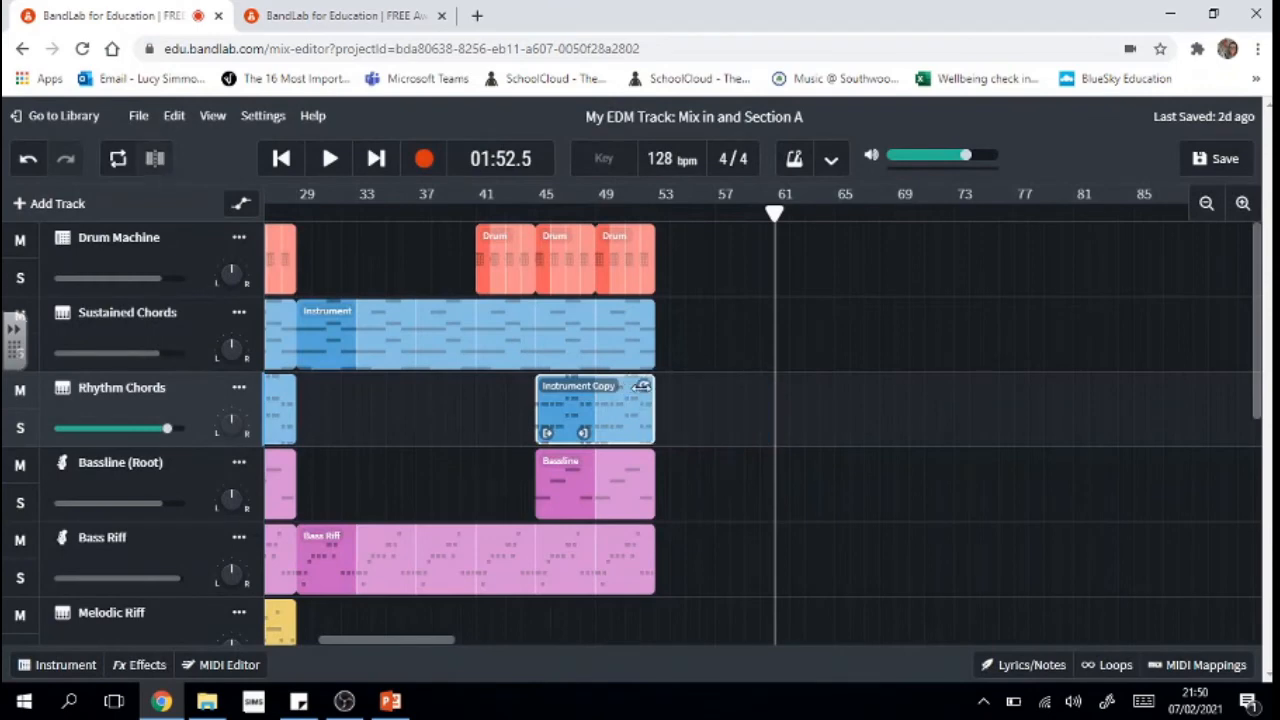
# Move the second Bassline (Root) region to start at bar 41 and extend its loop to bar 53.
pyautogui.click(545, 467)
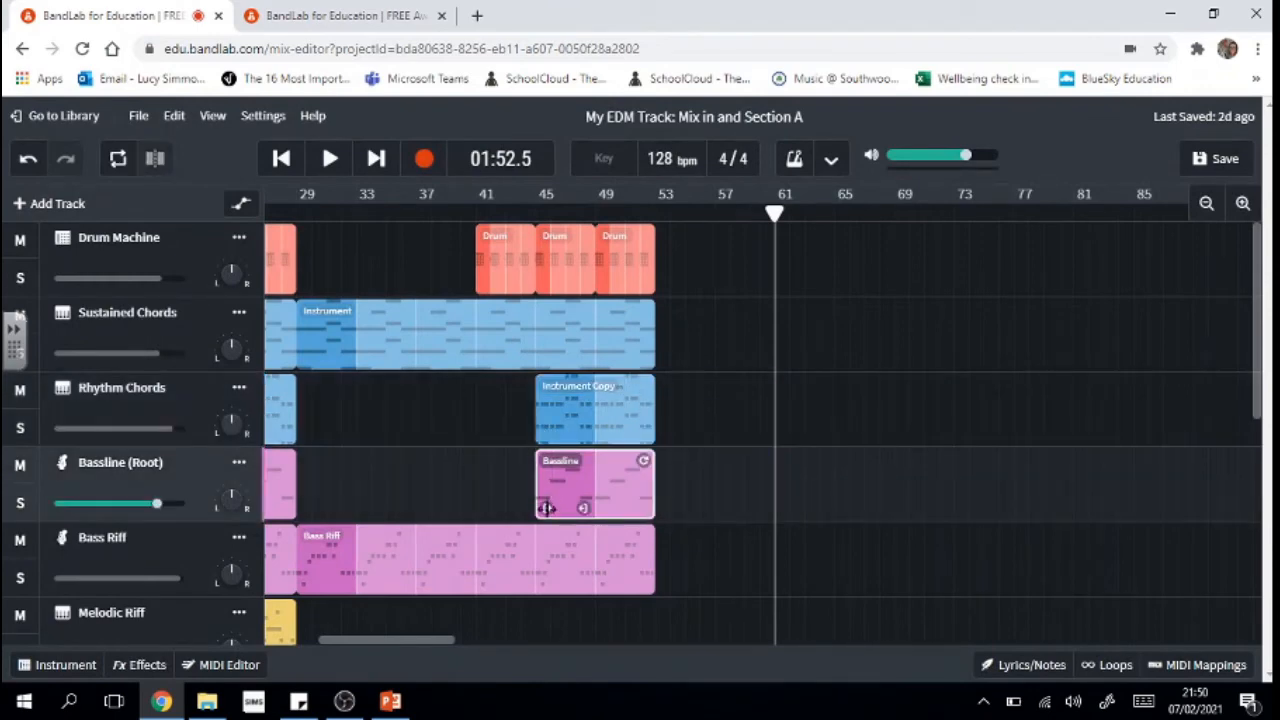
pyautogui.moveTo(547, 478); pyautogui.dragTo(487, 478)
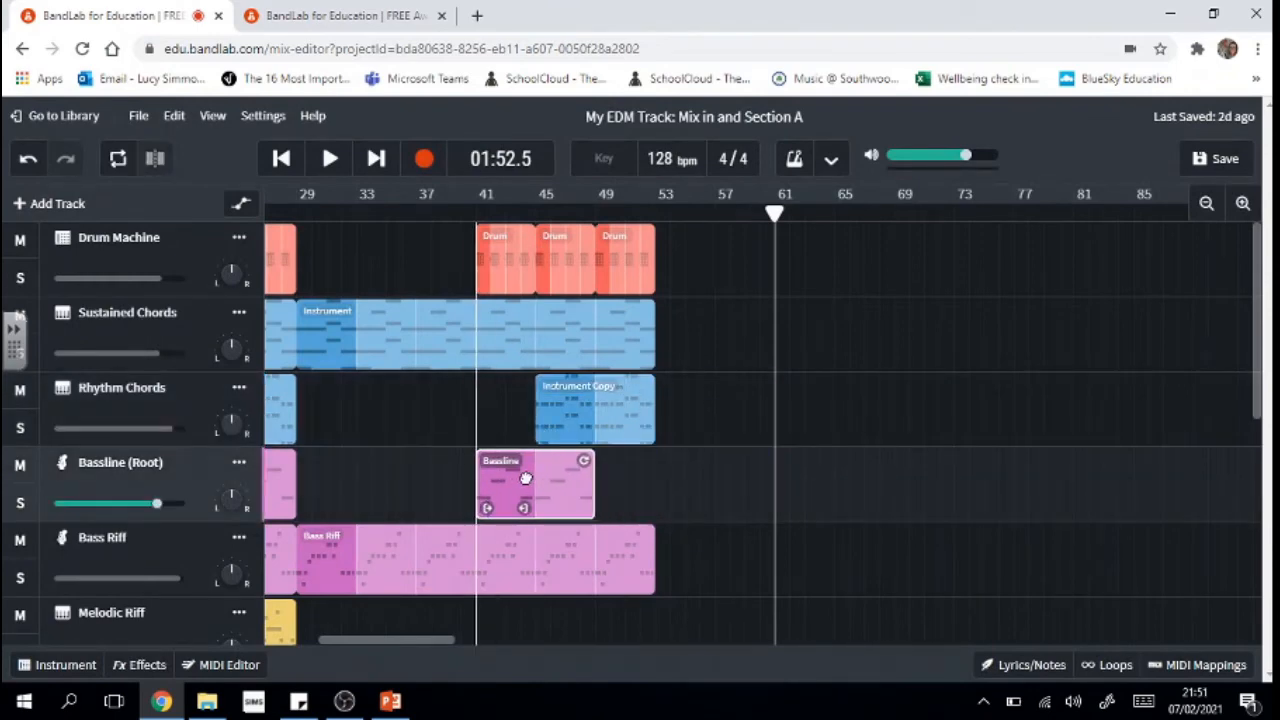
pyautogui.moveTo(590, 466); pyautogui.dragTo(643, 462)
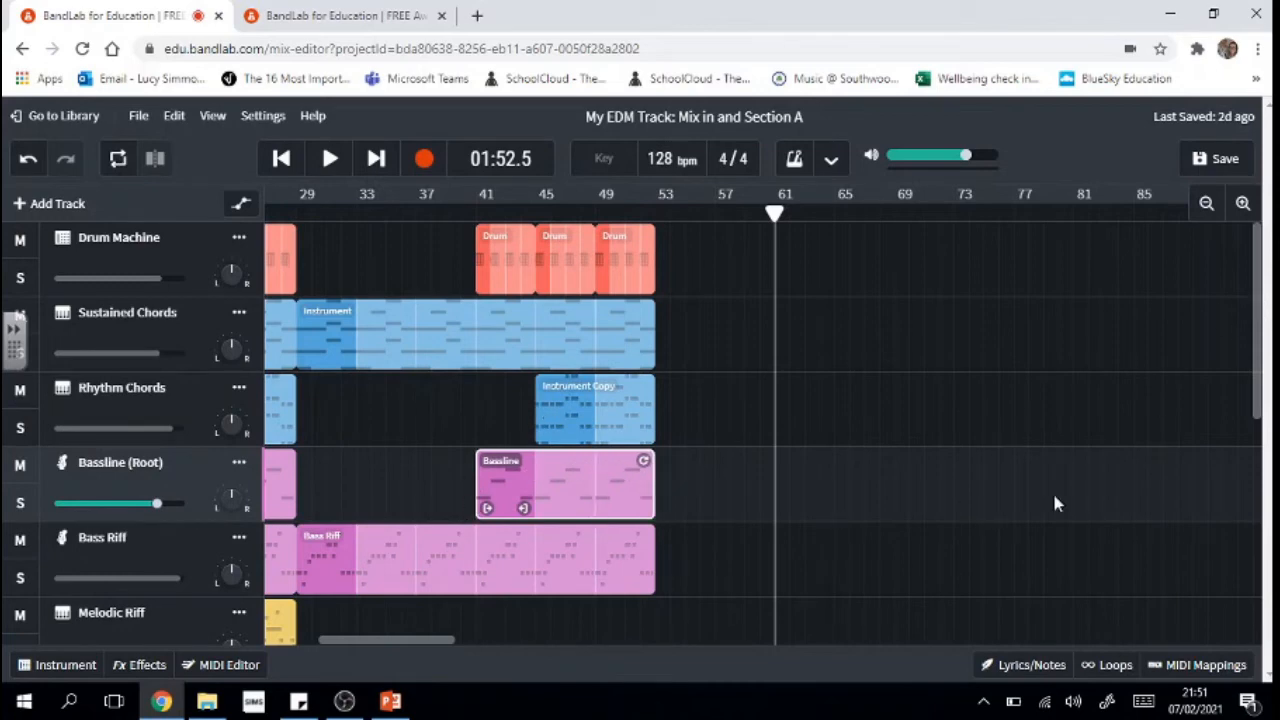
# Play back the new breakdown and build-up from just before bar 29 to about bar 49 to check the layering and volumes.
pyautogui.moveTo(397, 641); pyautogui.dragTo(338, 633)
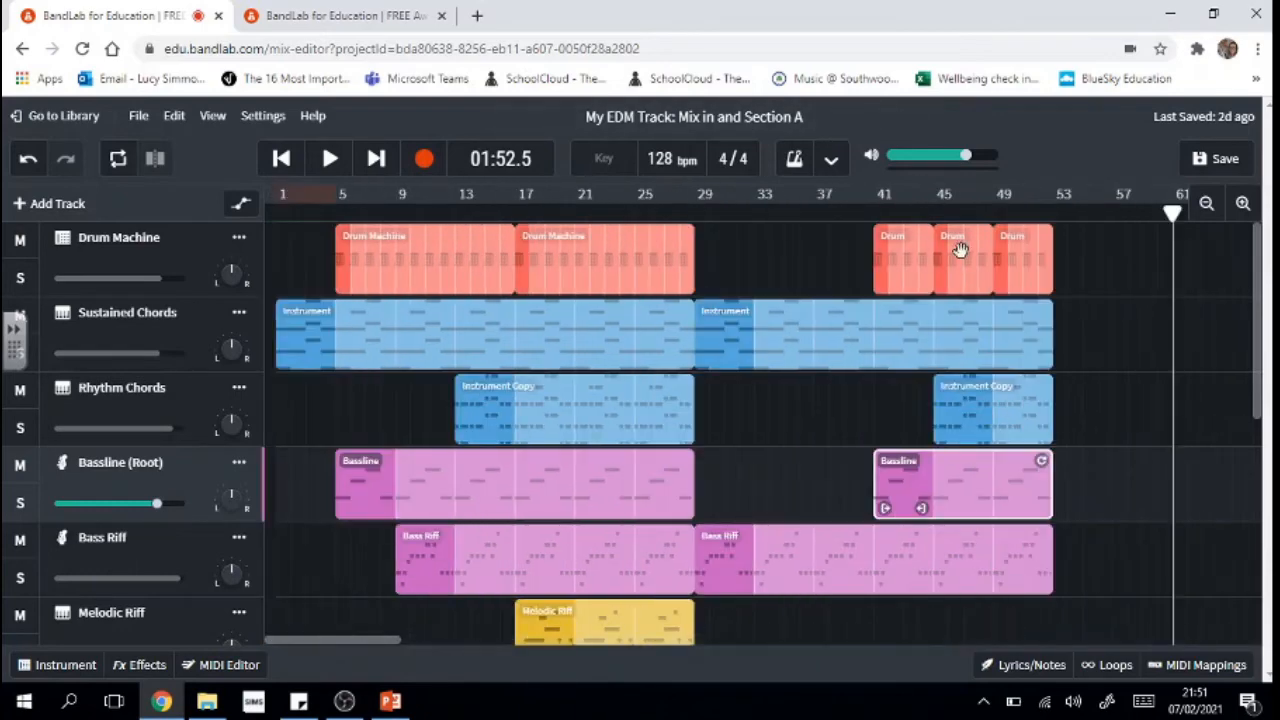
pyautogui.click(675, 204)
pyautogui.click(329, 160)
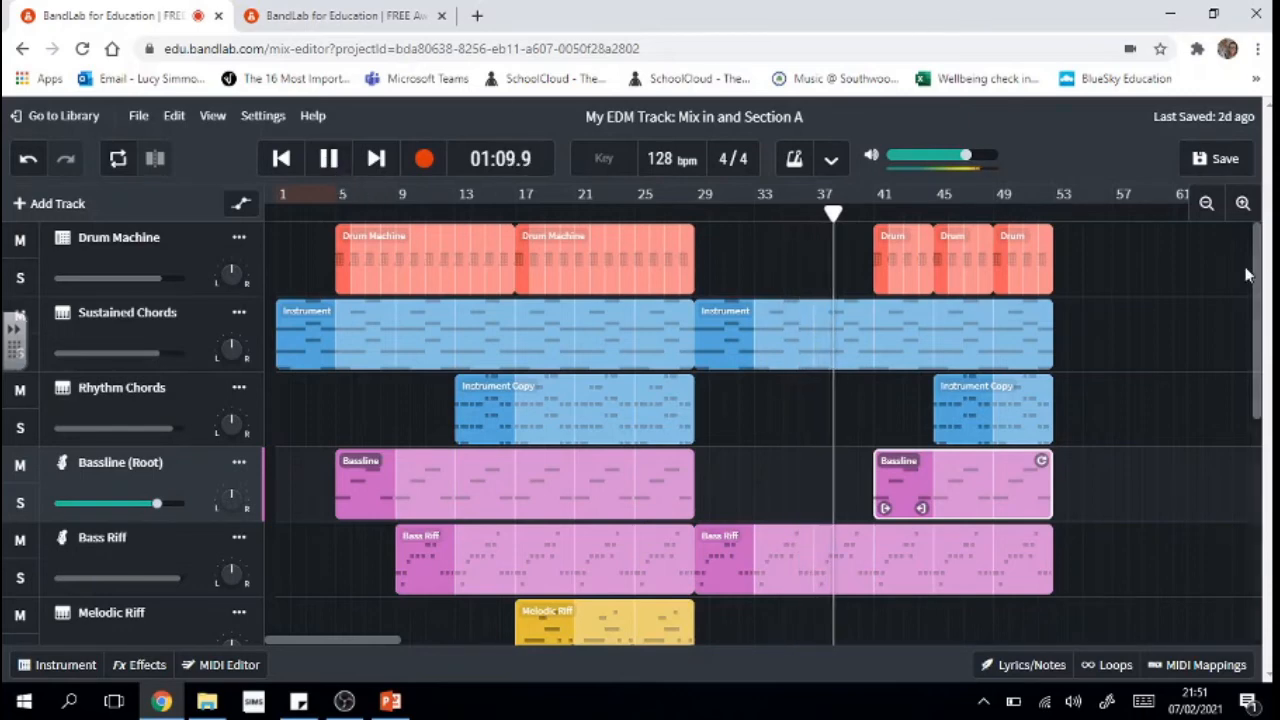
pyautogui.moveTo(1258, 296)
pyautogui.mouseDown()
pyautogui.moveTo(1267, 425)
pyautogui.moveTo(1268, 295)
pyautogui.mouseUp()
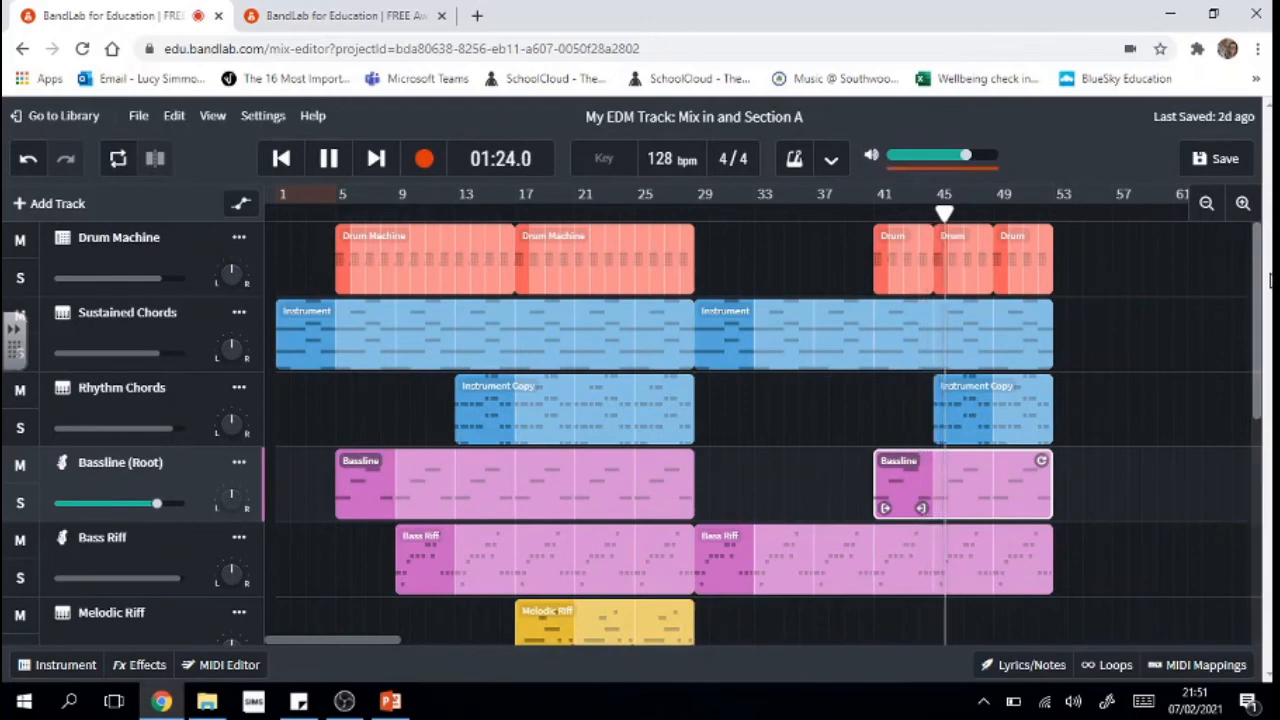
pyautogui.click(167, 430)
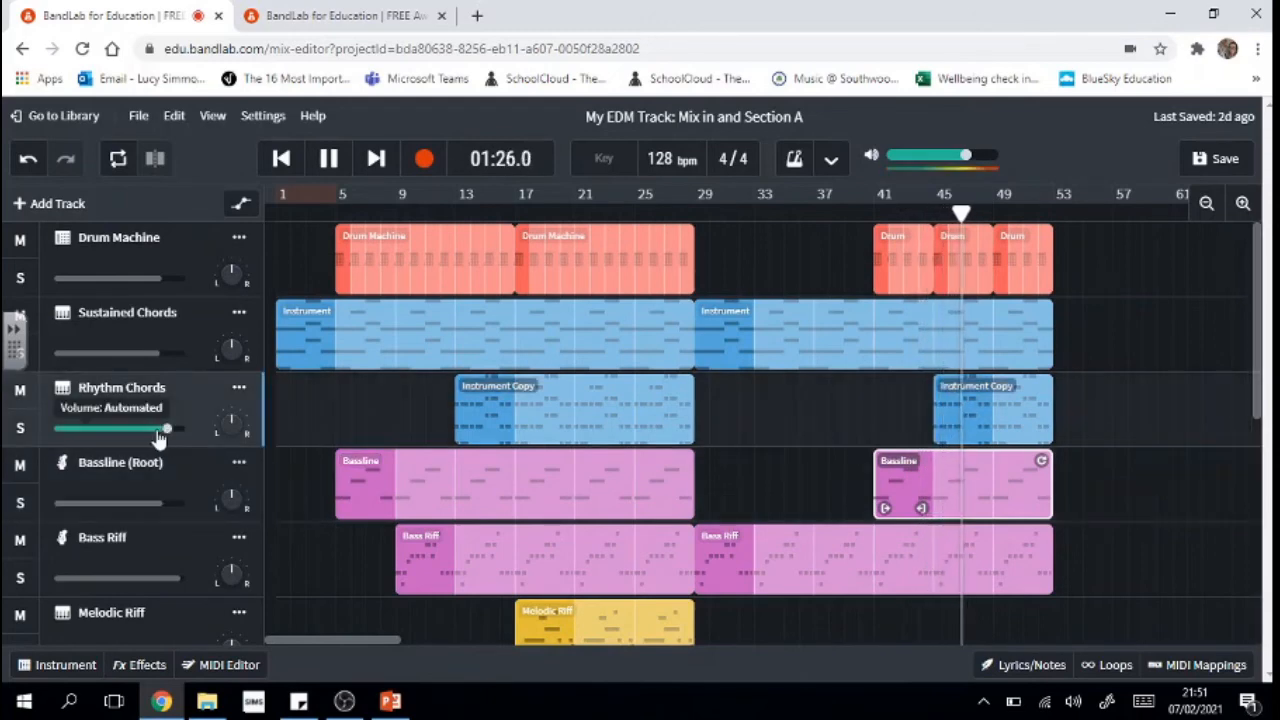
pyautogui.click(329, 160)
# Show the track automation and draw a Rhythm Chords volume fade-in from bar 45 to bar 49.
pyautogui.moveTo(1260, 318); pyautogui.dragTo(1265, 532)
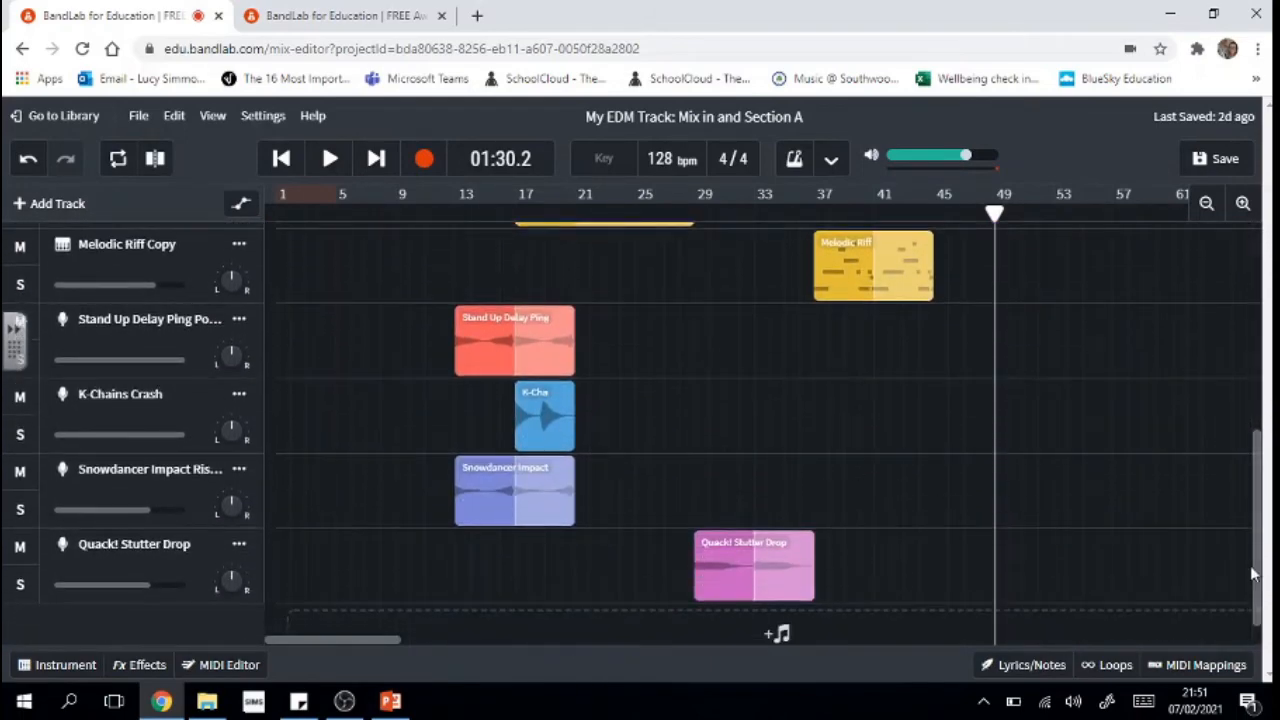
pyautogui.moveTo(1257, 575); pyautogui.dragTo(1268, 340)
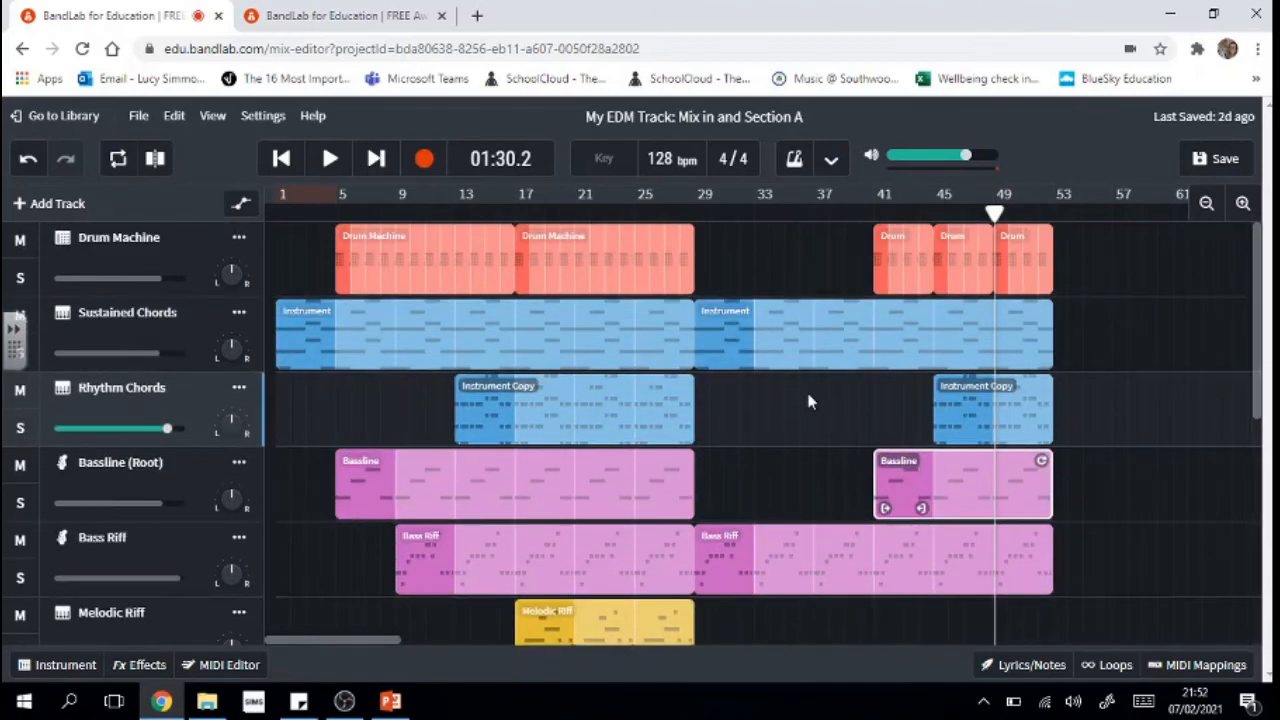
pyautogui.click(241, 204)
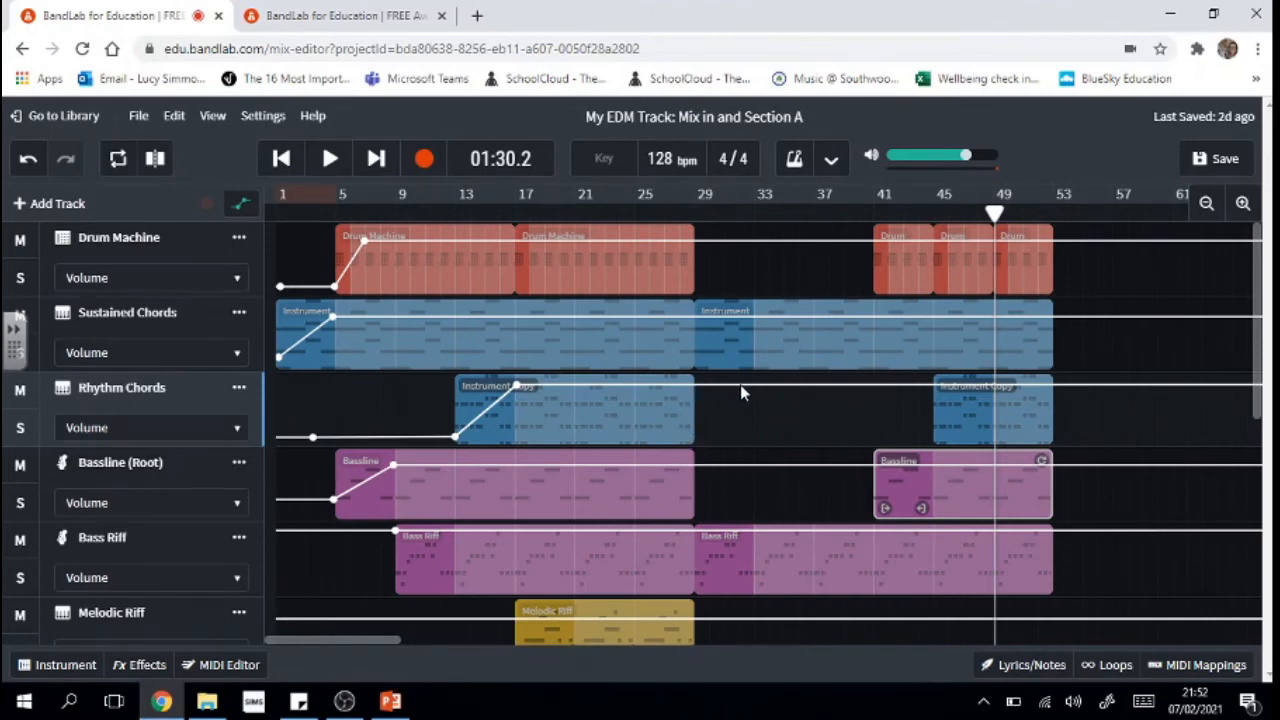
pyautogui.click(919, 391)
pyautogui.moveTo(935, 396); pyautogui.dragTo(994, 378)
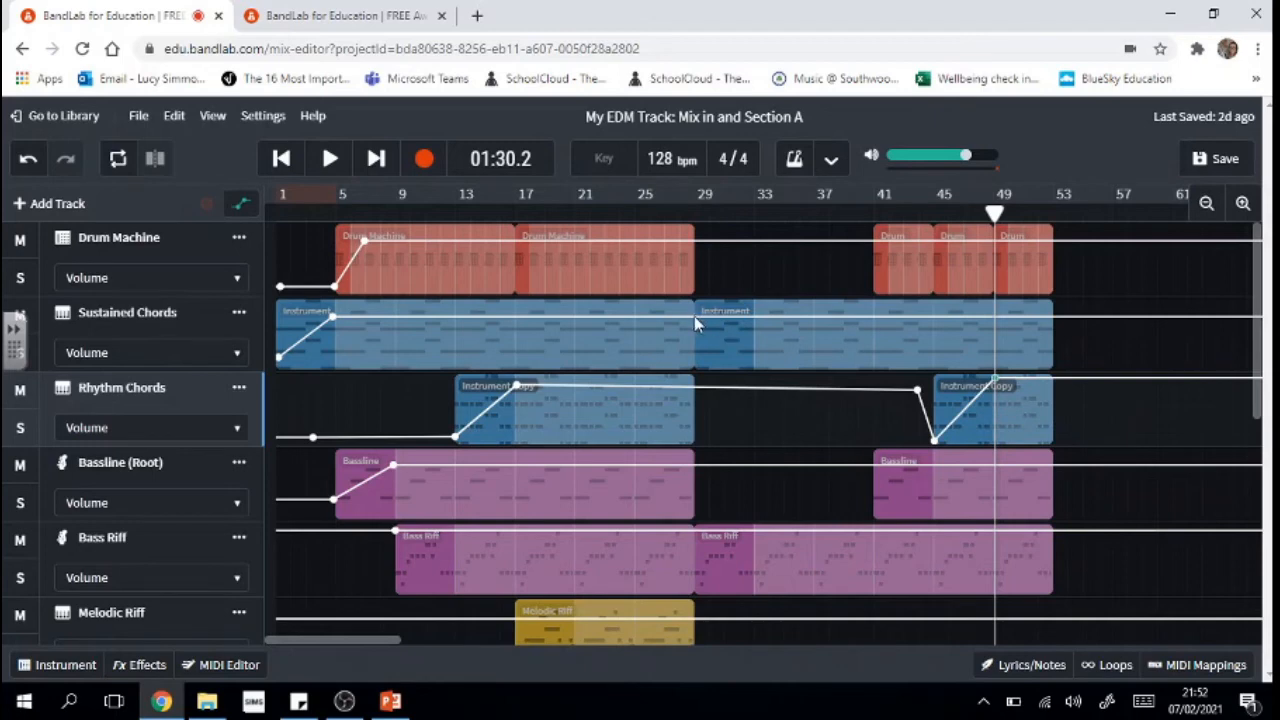
# Lower the Sustained Chords volume at bar 29 with a gradual rise to bar 49, and fade in the Bassline (Root) volume from bar 41 to bar 45.
pyautogui.moveTo(694, 316); pyautogui.dragTo(695, 340)
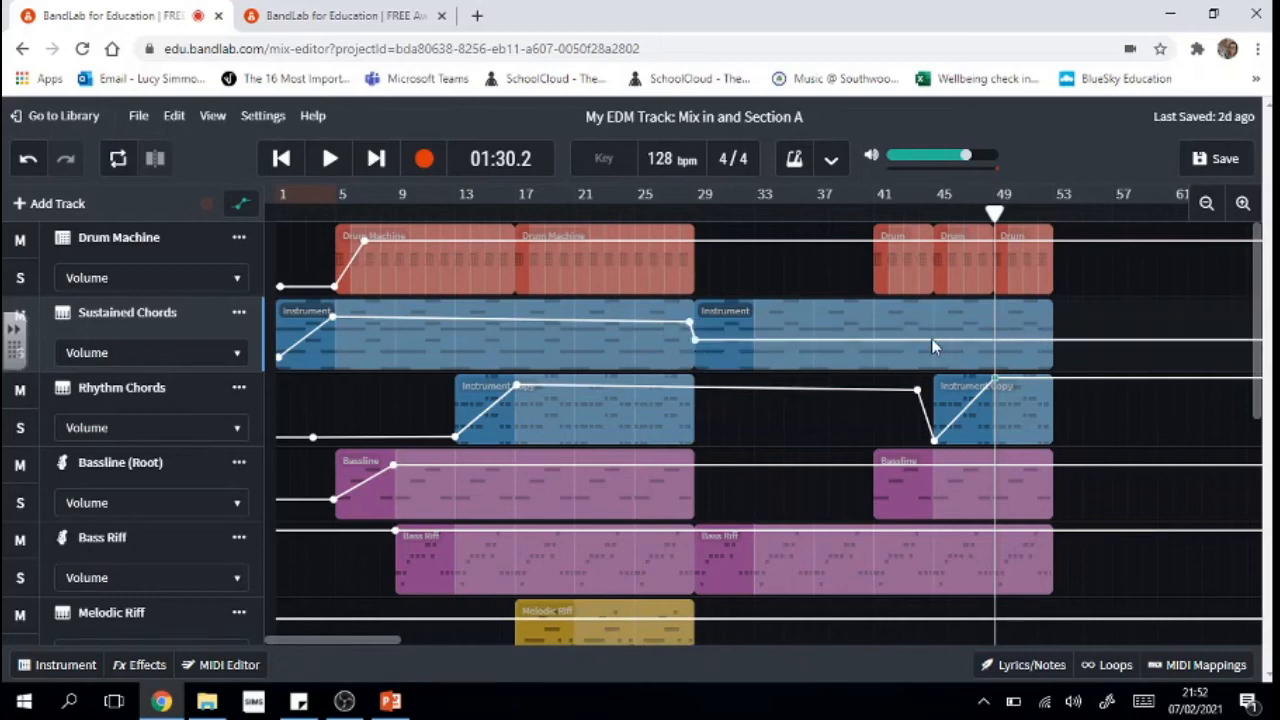
pyautogui.moveTo(988, 340); pyautogui.dragTo(993, 312)
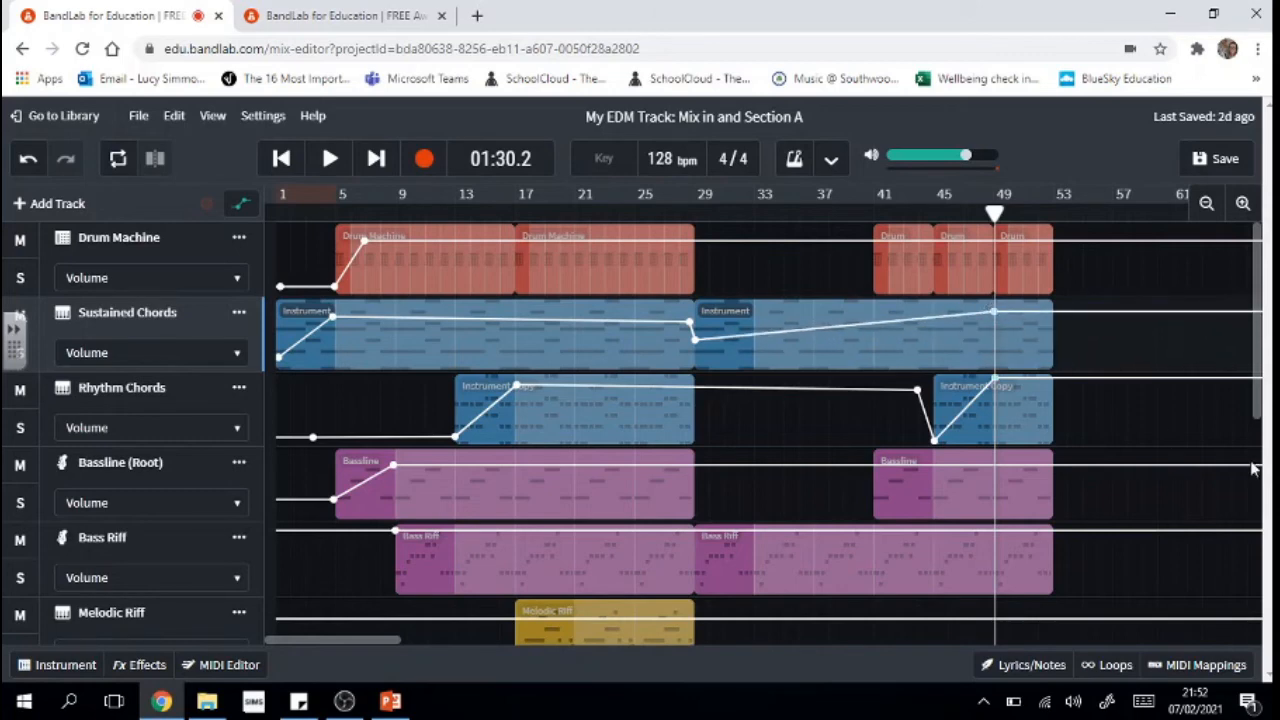
pyautogui.click(845, 468)
pyautogui.moveTo(866, 470); pyautogui.dragTo(931, 459)
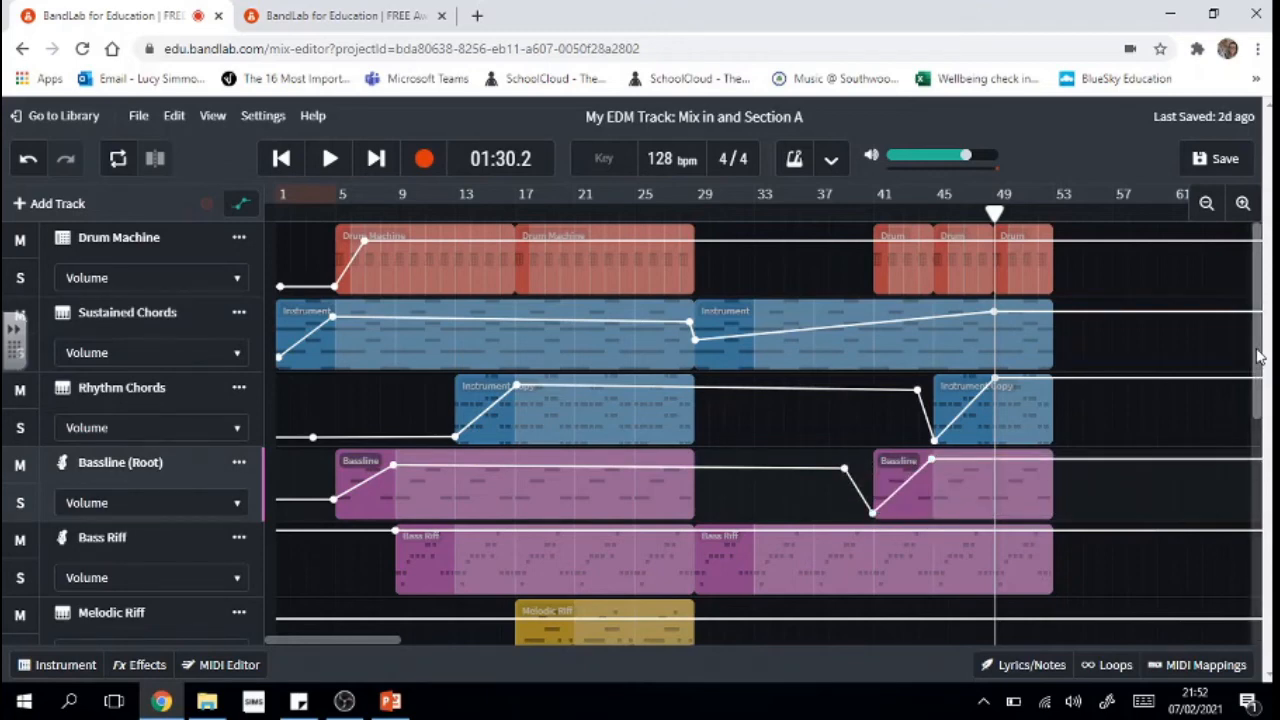
# Draw a Drum Machine volume fade-in from a lowered level at bar 41 to bar 45, and hide the automation.
pyautogui.scroll(-4, 1259, 357)
pyautogui.scroll(4, 1265, 370)
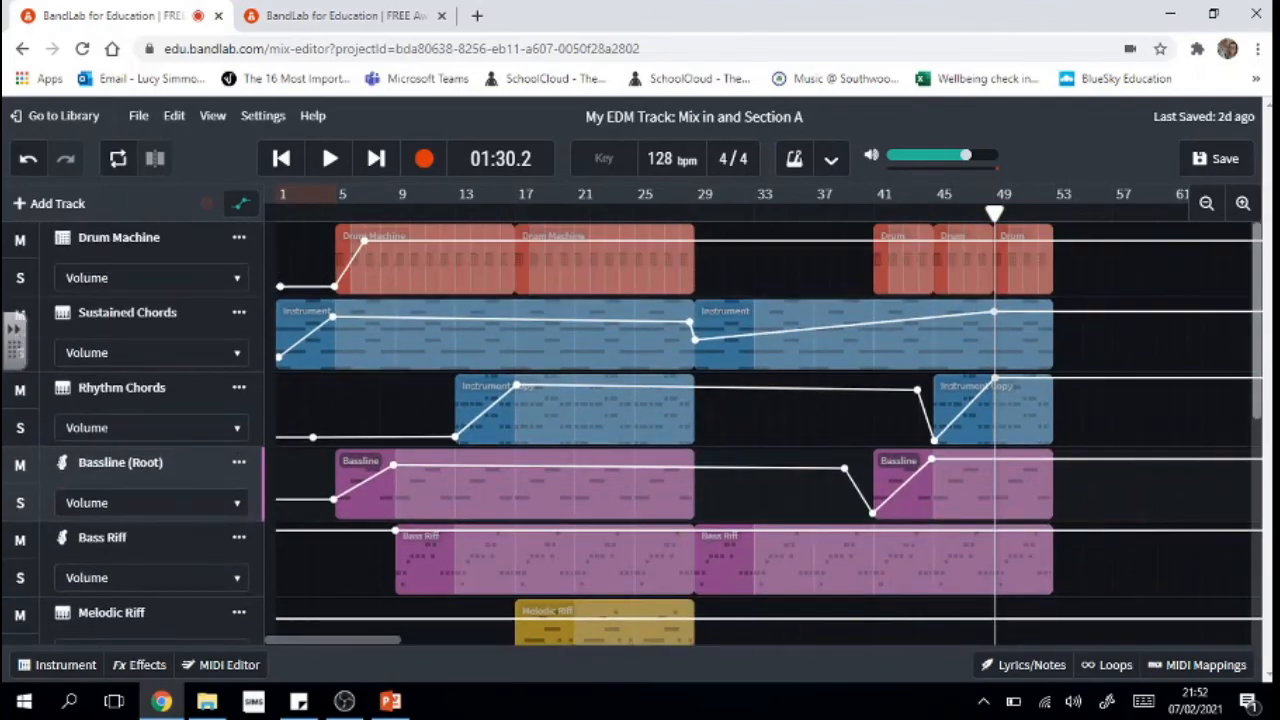
pyautogui.click(853, 245)
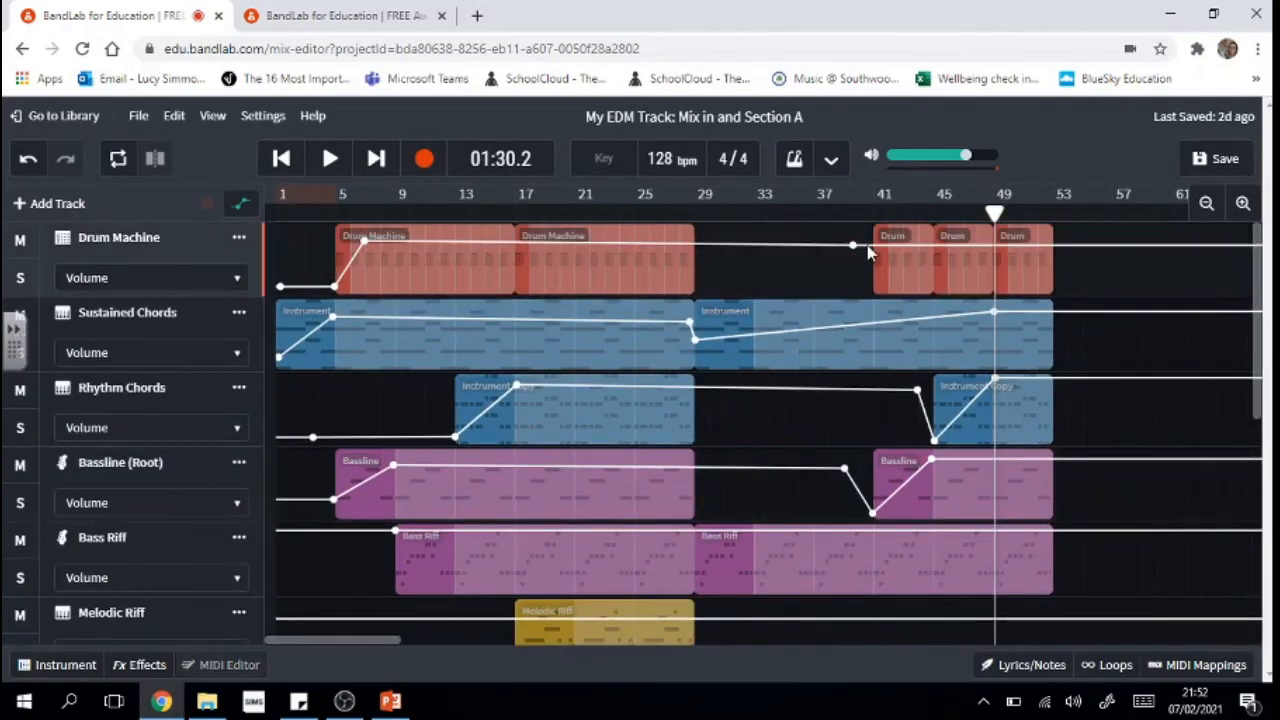
pyautogui.moveTo(867, 245); pyautogui.dragTo(931, 240)
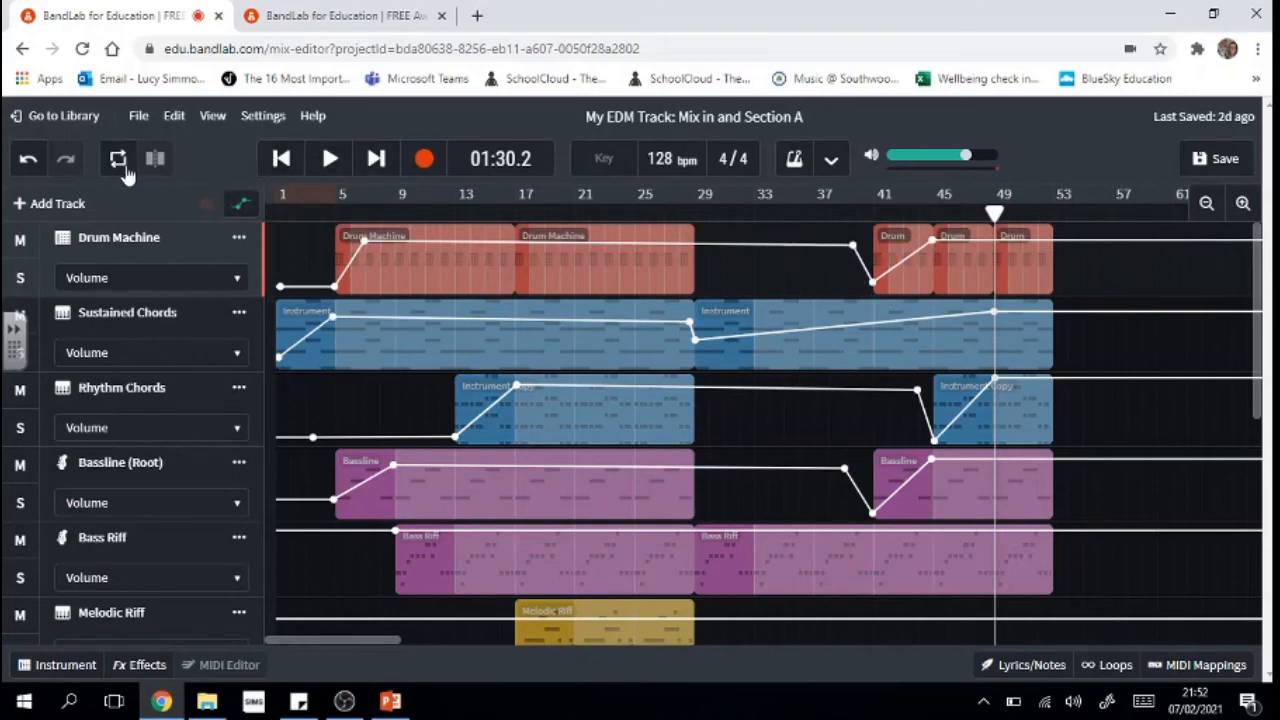
pyautogui.click(238, 204)
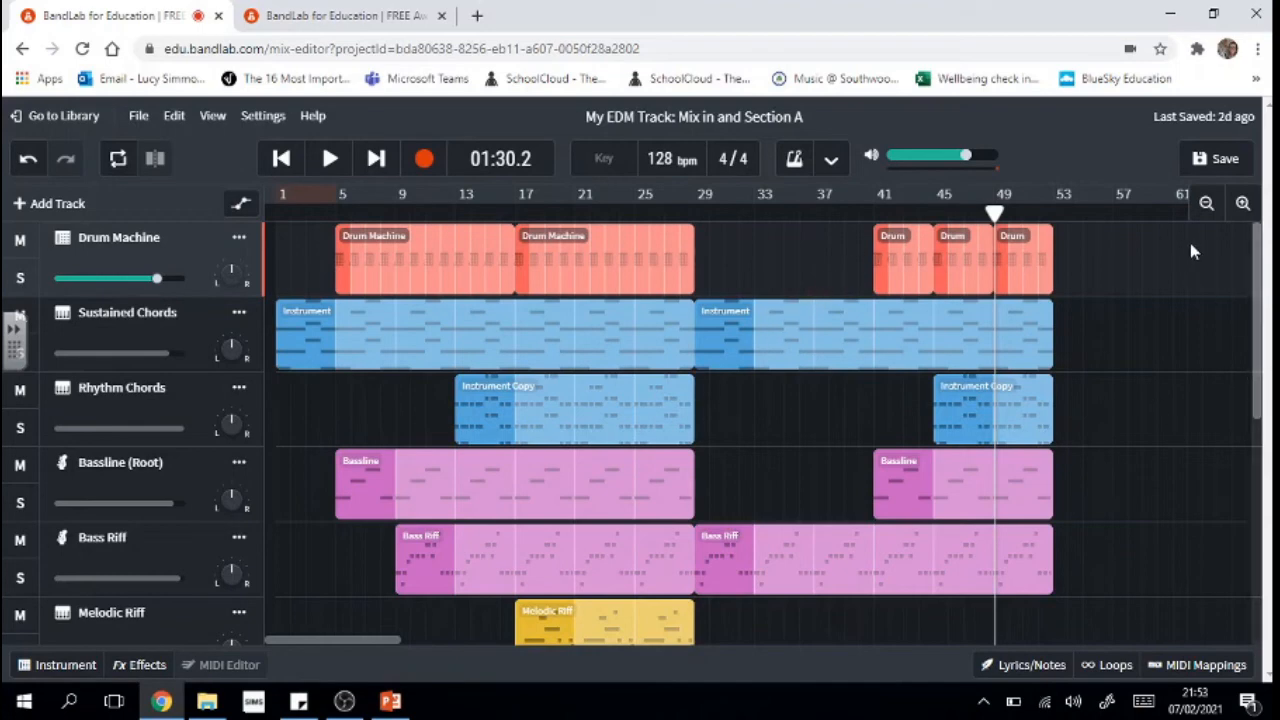
# Slice the Sustained Chords, Rhythm Chords, Bassline (Root) and Bass Riff regions at bar 17, where Section A begins.
pyautogui.click(1206, 204)
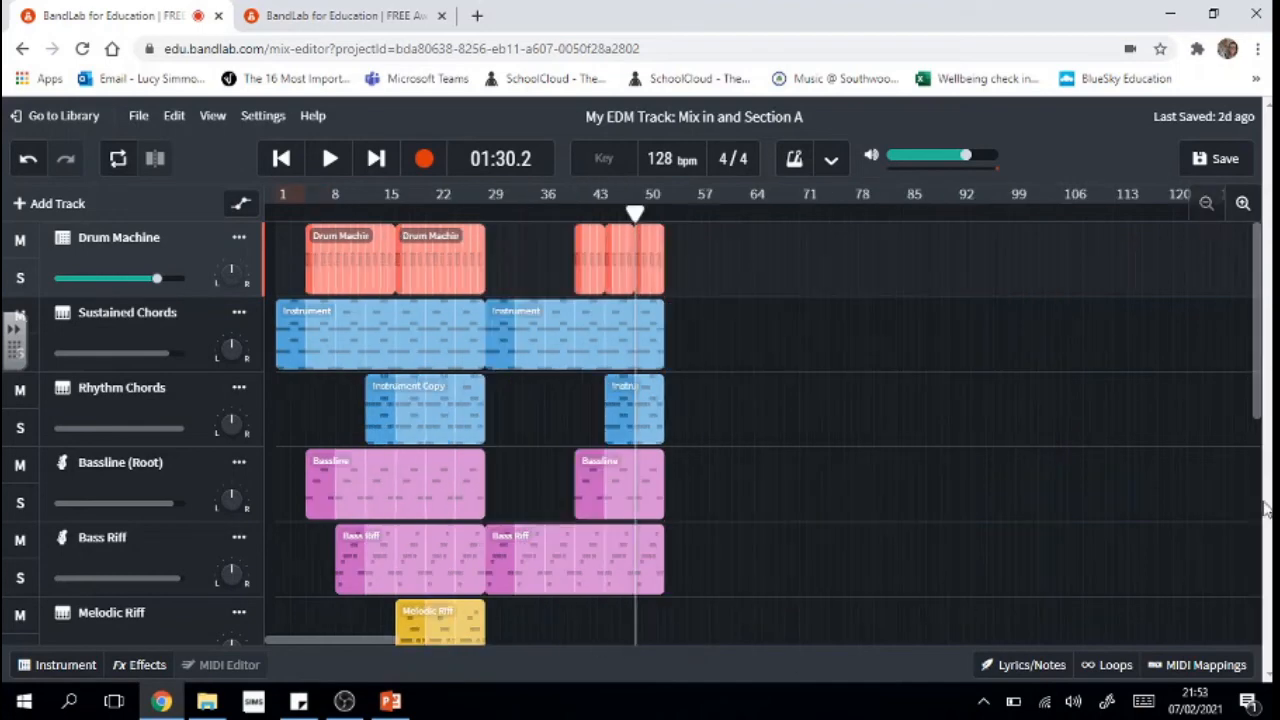
pyautogui.moveTo(1257, 411)
pyautogui.mouseDown()
pyautogui.moveTo(1257, 449)
pyautogui.moveTo(1257, 400)
pyautogui.mouseUp()
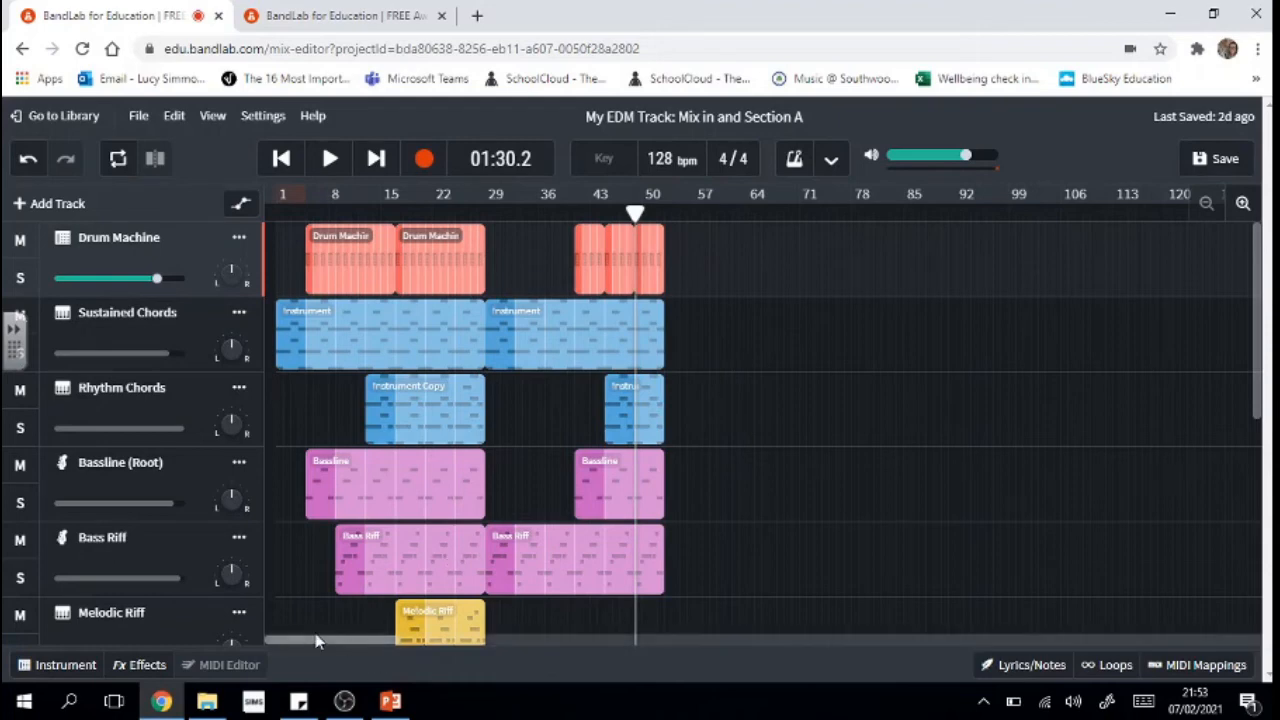
pyautogui.moveTo(634, 213); pyautogui.dragTo(395, 213)
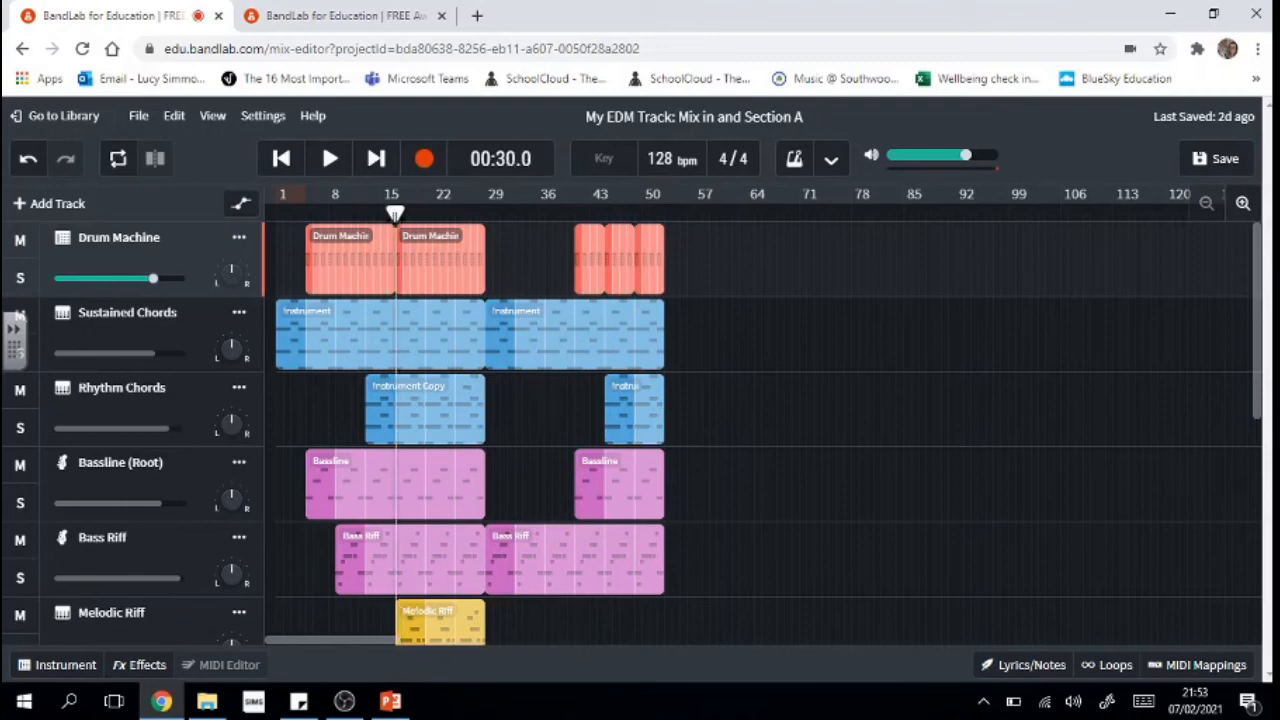
pyautogui.click(407, 346)
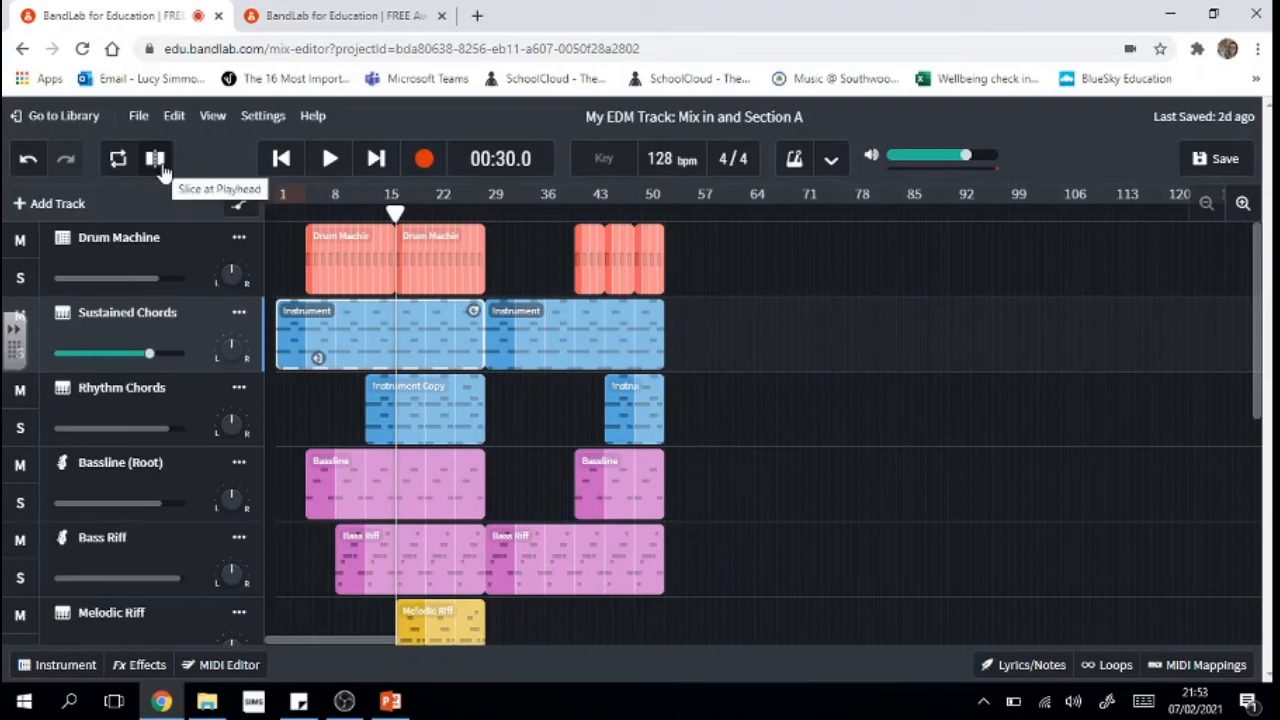
pyautogui.click(160, 168)
pyautogui.click(400, 390)
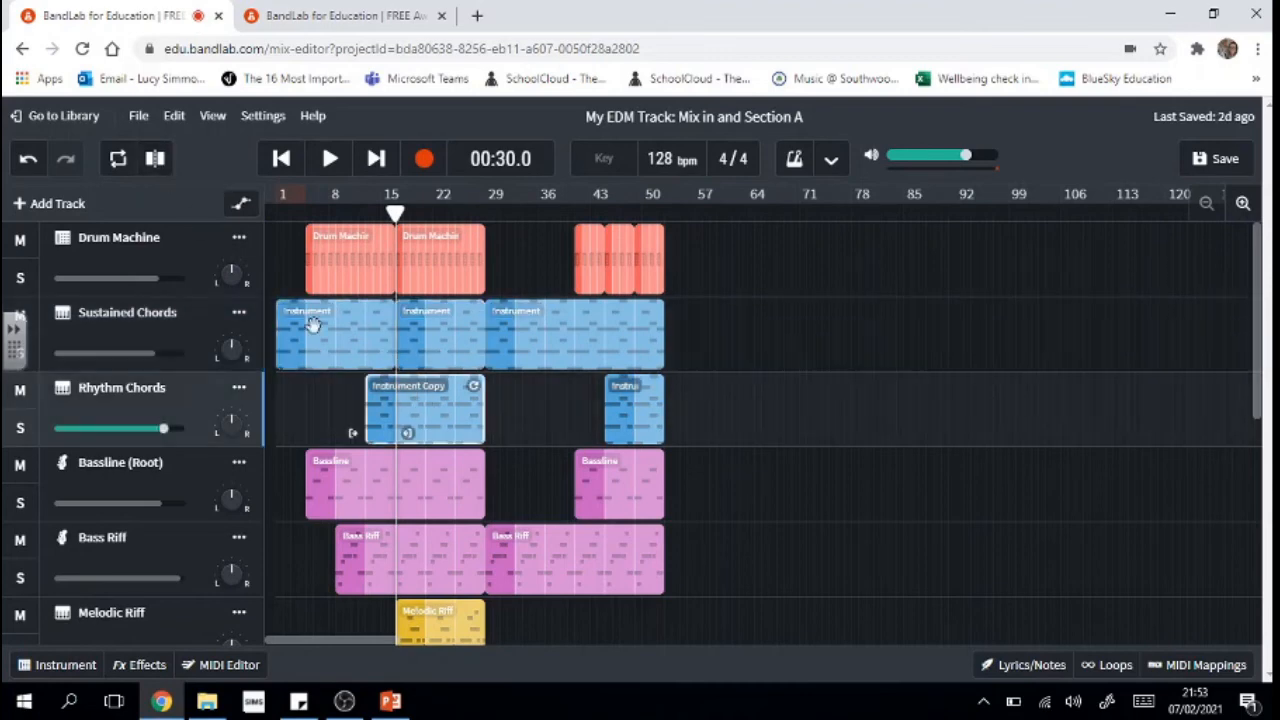
pyautogui.click(156, 161)
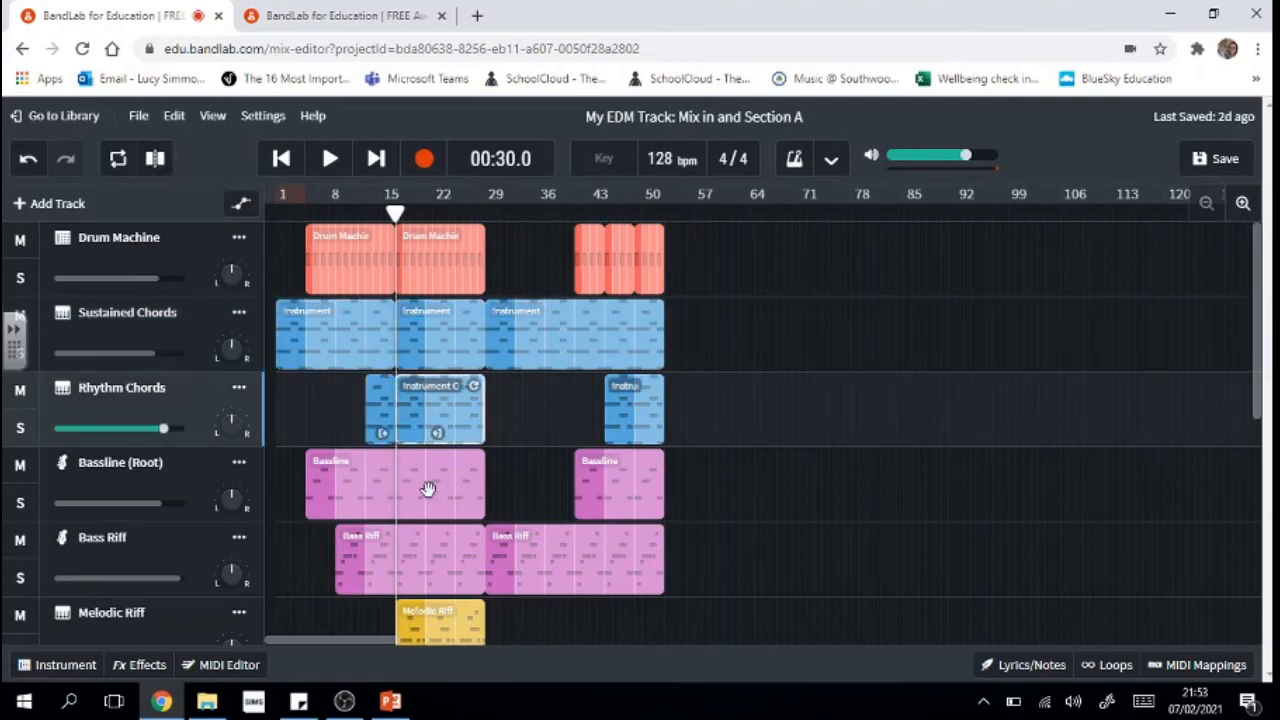
pyautogui.click(428, 488)
pyautogui.click(160, 168)
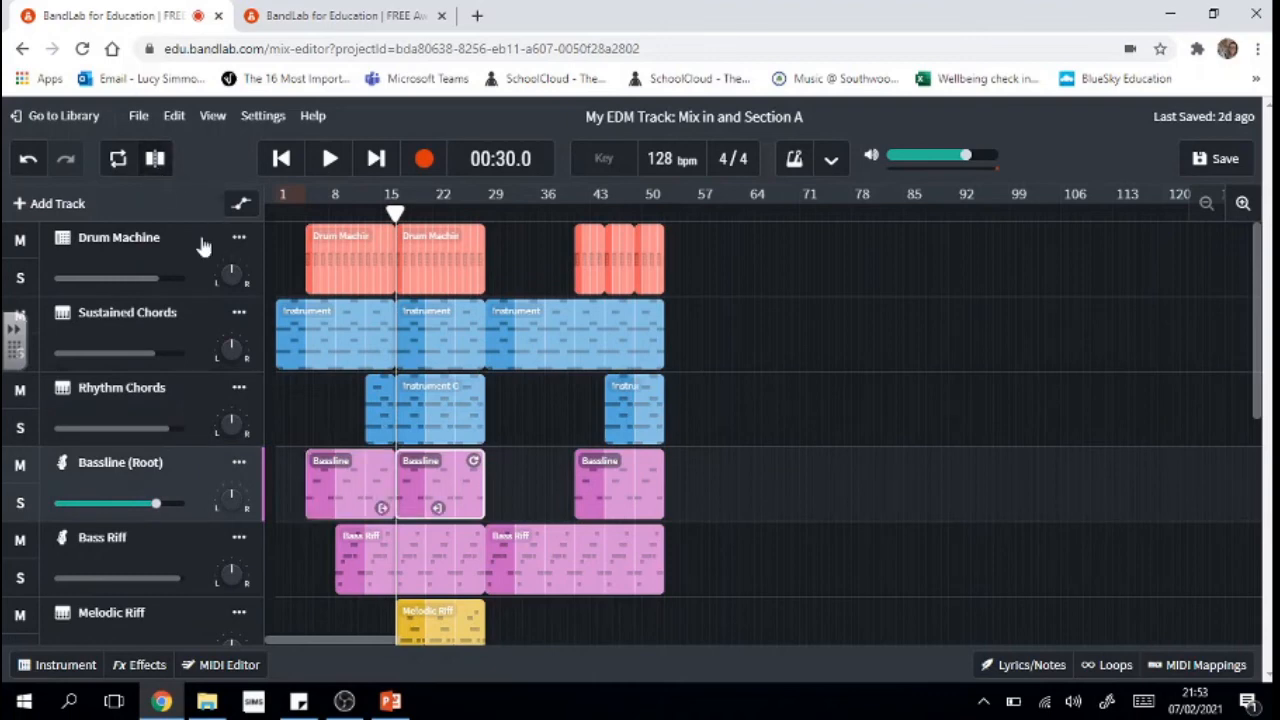
pyautogui.click(418, 550)
pyautogui.click(156, 161)
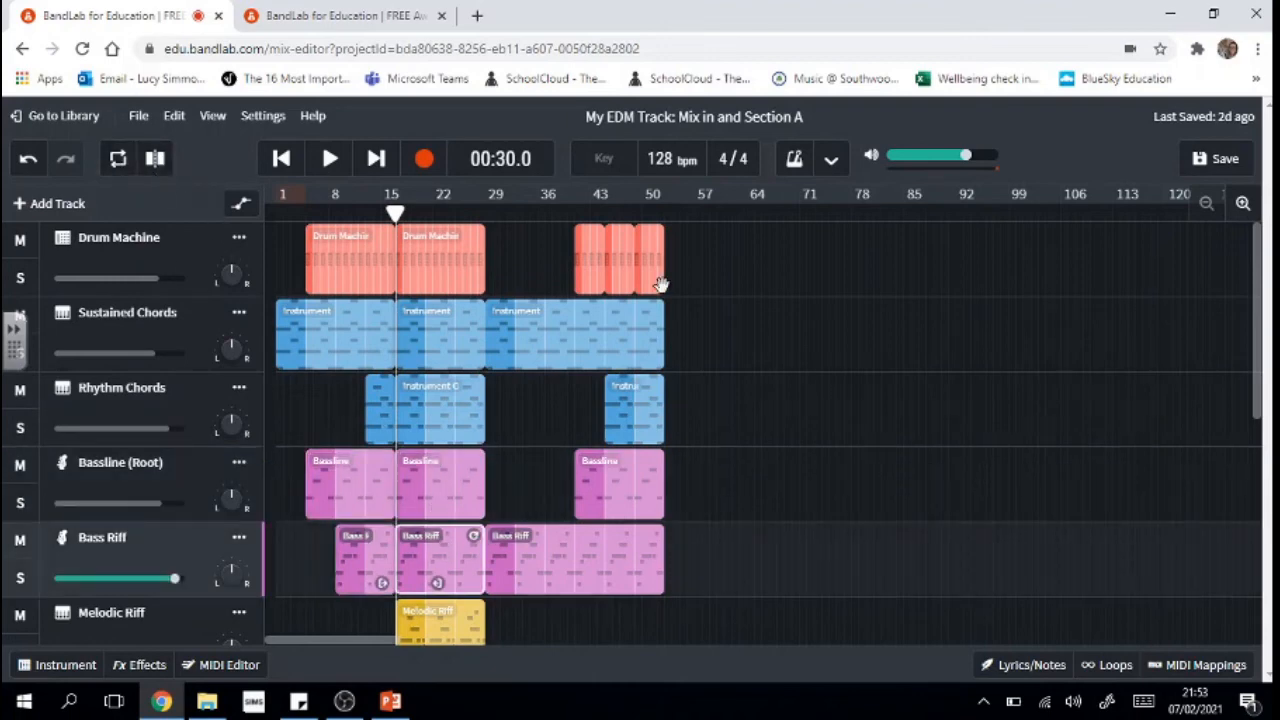
# Copy the Section A regions of all tracks with their FX lead-in, and paste them at bar 49 so Section A repeats from bar 53.
pyautogui.click(716, 349)
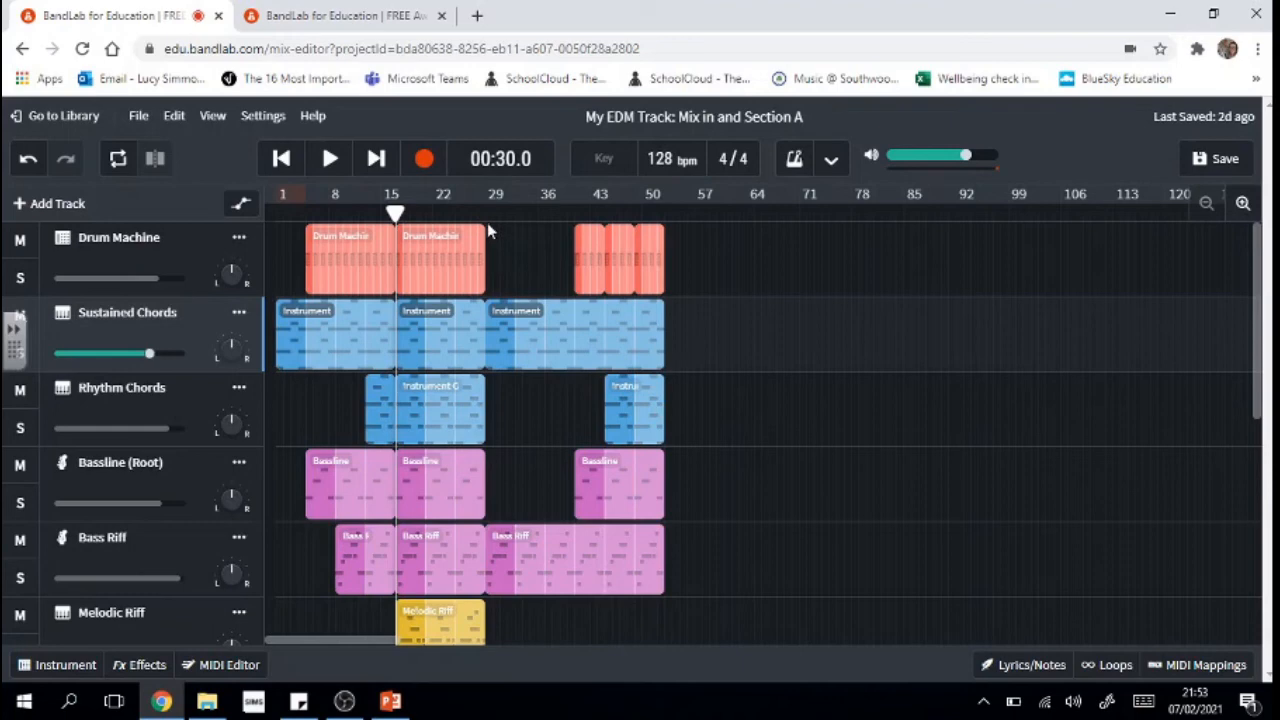
pyautogui.moveTo(487, 226); pyautogui.dragTo(404, 472)
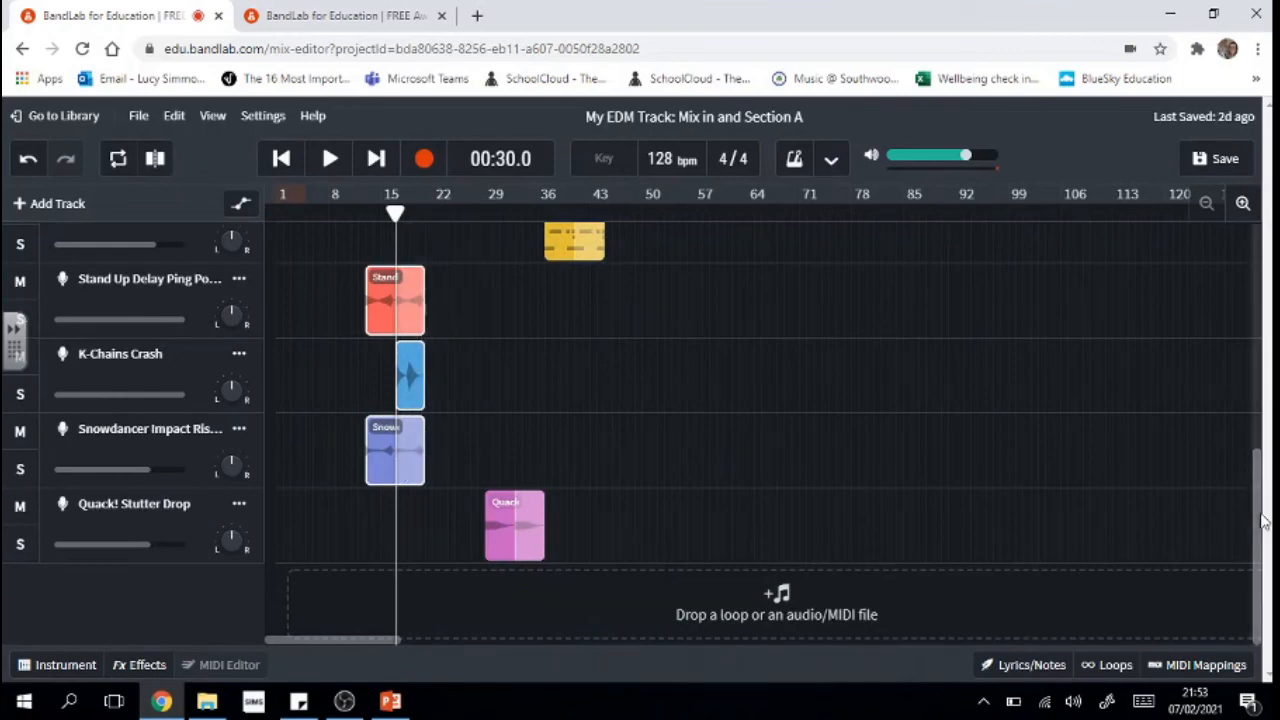
pyautogui.moveTo(1257, 526); pyautogui.dragTo(1270, 148)
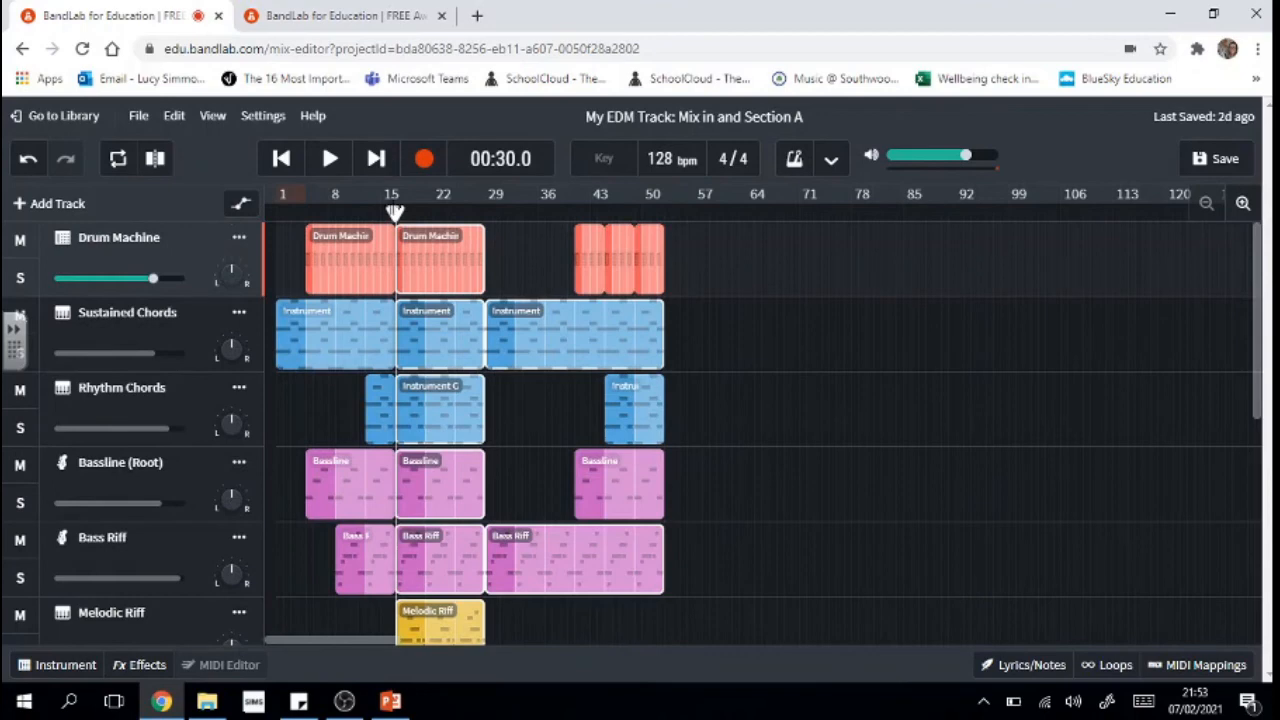
pyautogui.moveTo(395, 213); pyautogui.dragTo(637, 204)
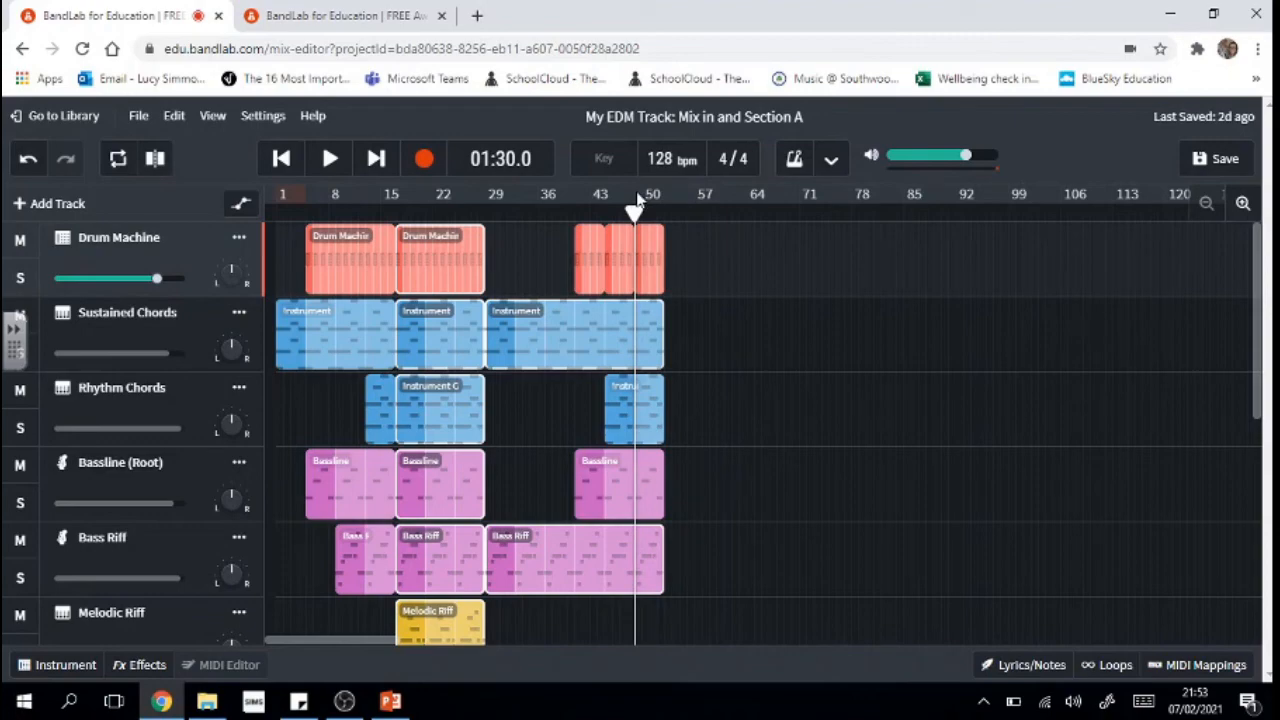
pyautogui.hotkey('ctrl', 'v')
# Delete the surplus pasted Sustained Chords and Bass Riff regions that follow the repeated Section A from bar 65.
pyautogui.click(465, 441)
pyautogui.click(693, 389)
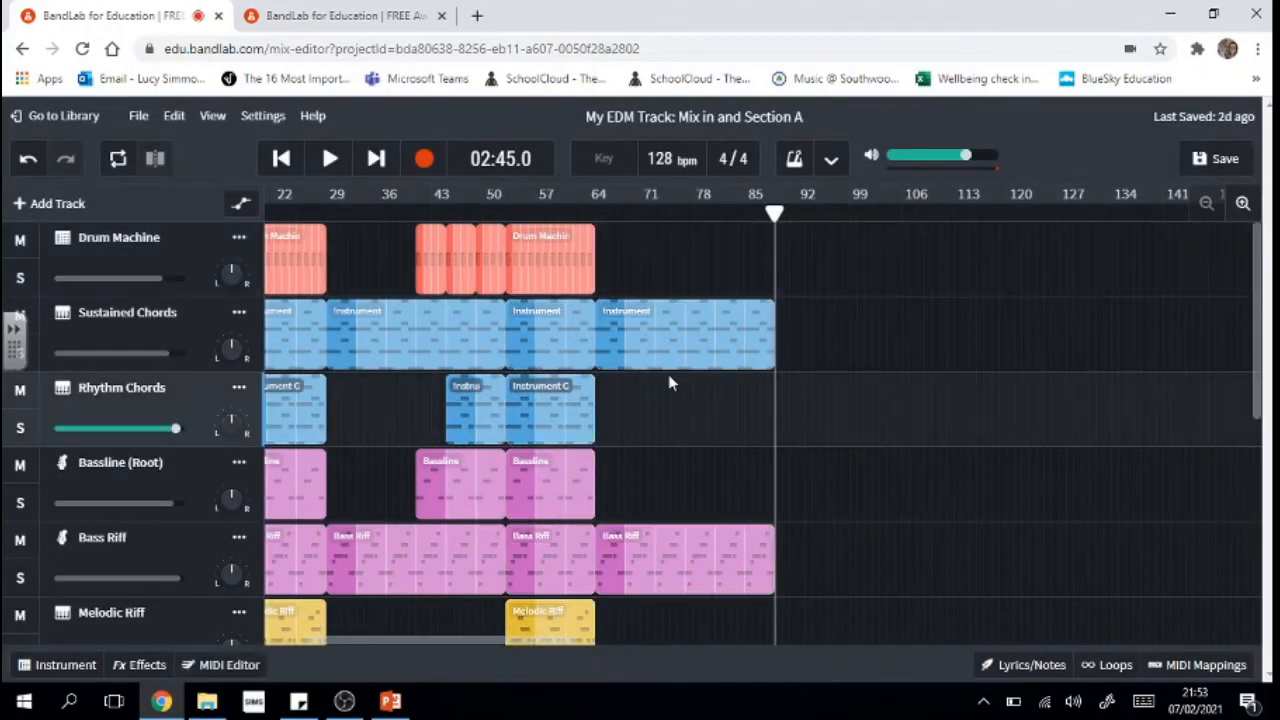
pyautogui.moveTo(765, 318); pyautogui.dragTo(627, 321)
pyautogui.press('Delete')
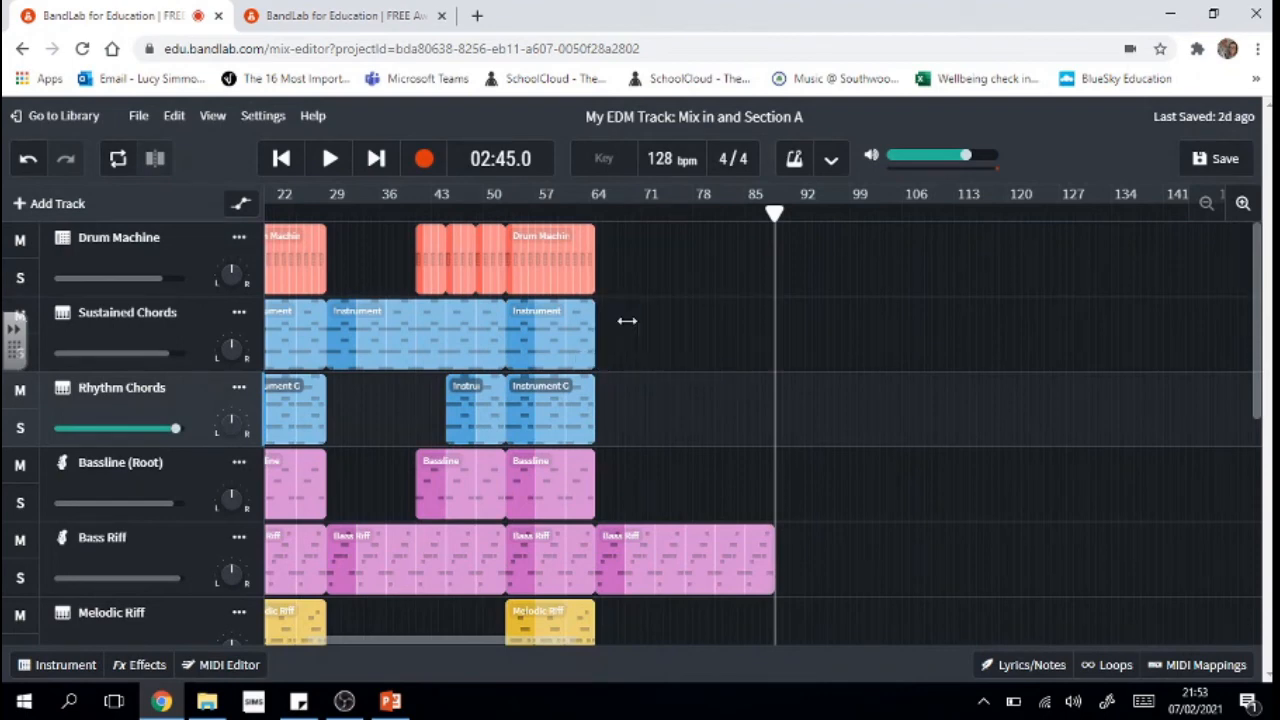
pyautogui.click(652, 562)
pyautogui.press('Delete')
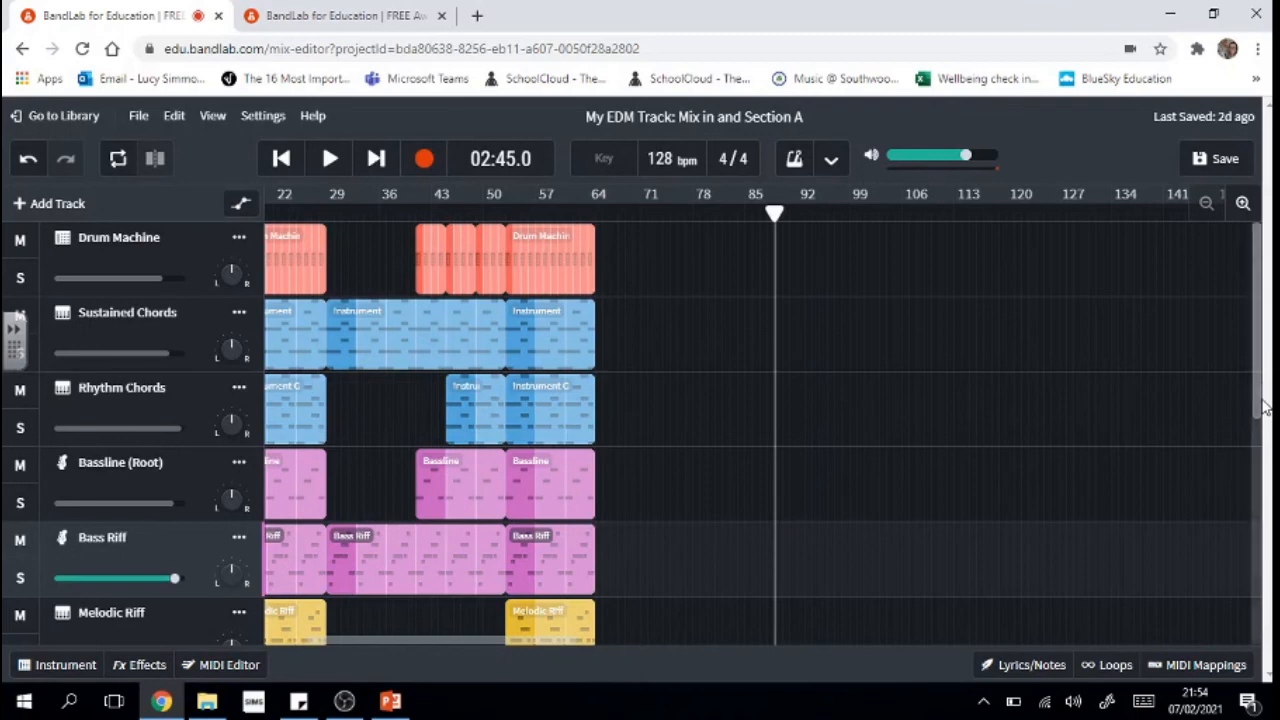
# Check the pasted Section A and FX regions, and switch to the reference project to examine its full arrangement and FX tracks.
pyautogui.scroll(-5, 1265, 393)
pyautogui.scroll(-5, 632, 434)
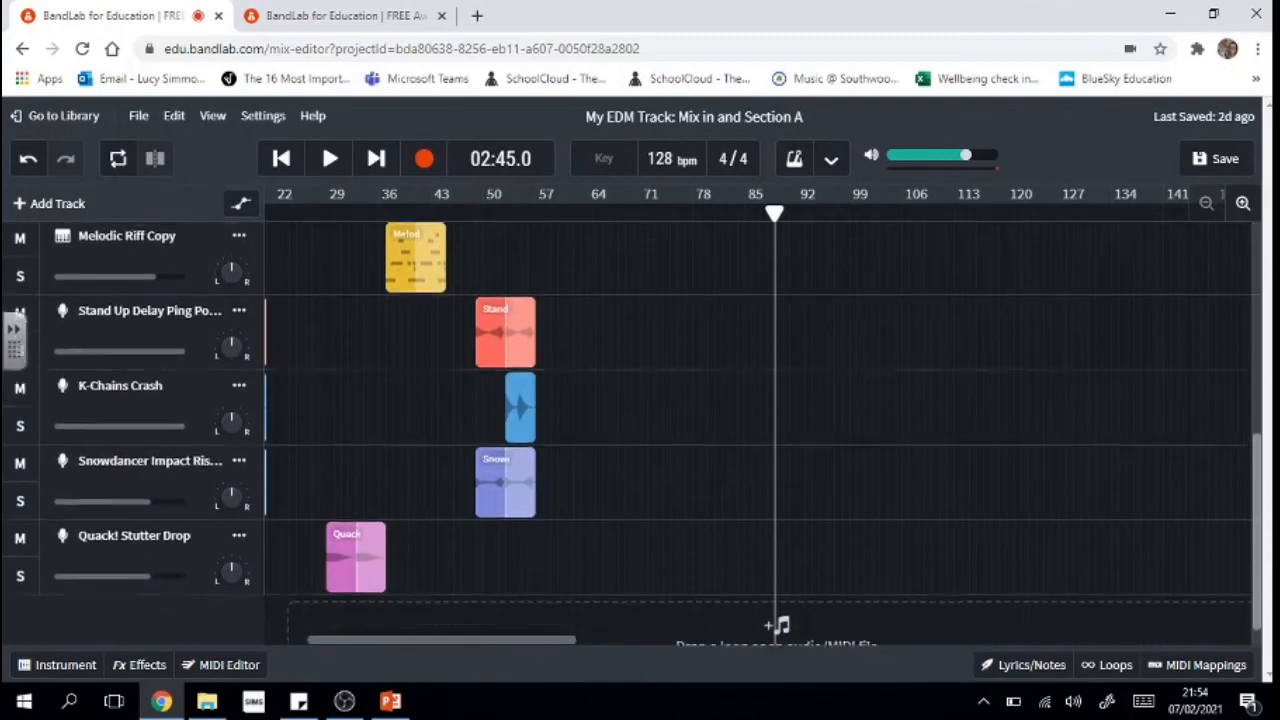
pyautogui.scroll(10, 632, 434)
pyautogui.moveTo(480, 648); pyautogui.dragTo(324, 653)
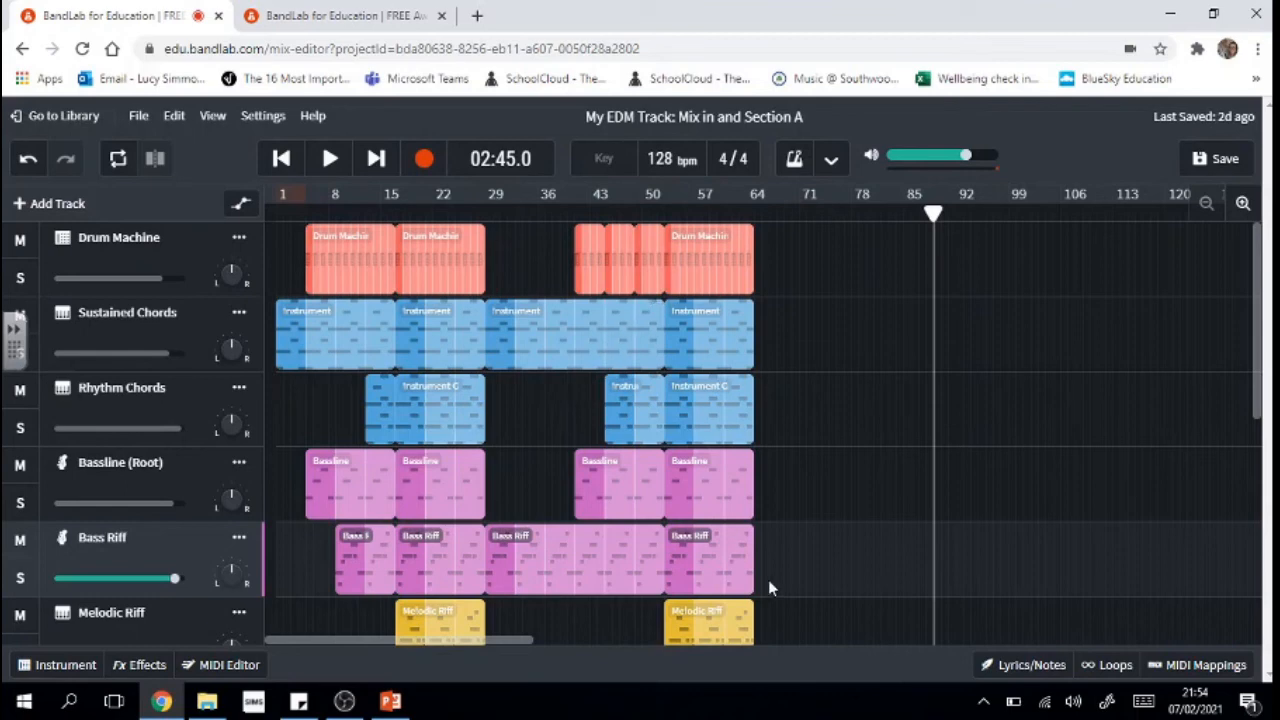
pyautogui.click(355, 27)
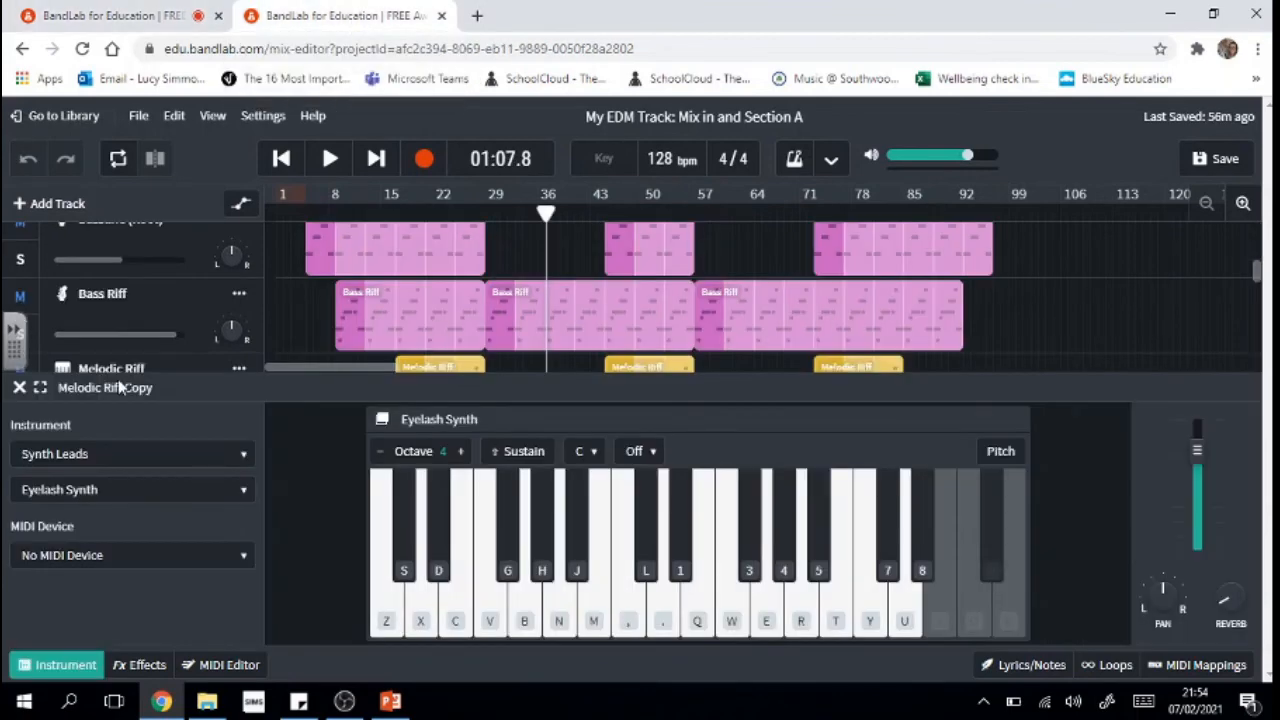
pyautogui.click(20, 387)
pyautogui.scroll(3, 1258, 420)
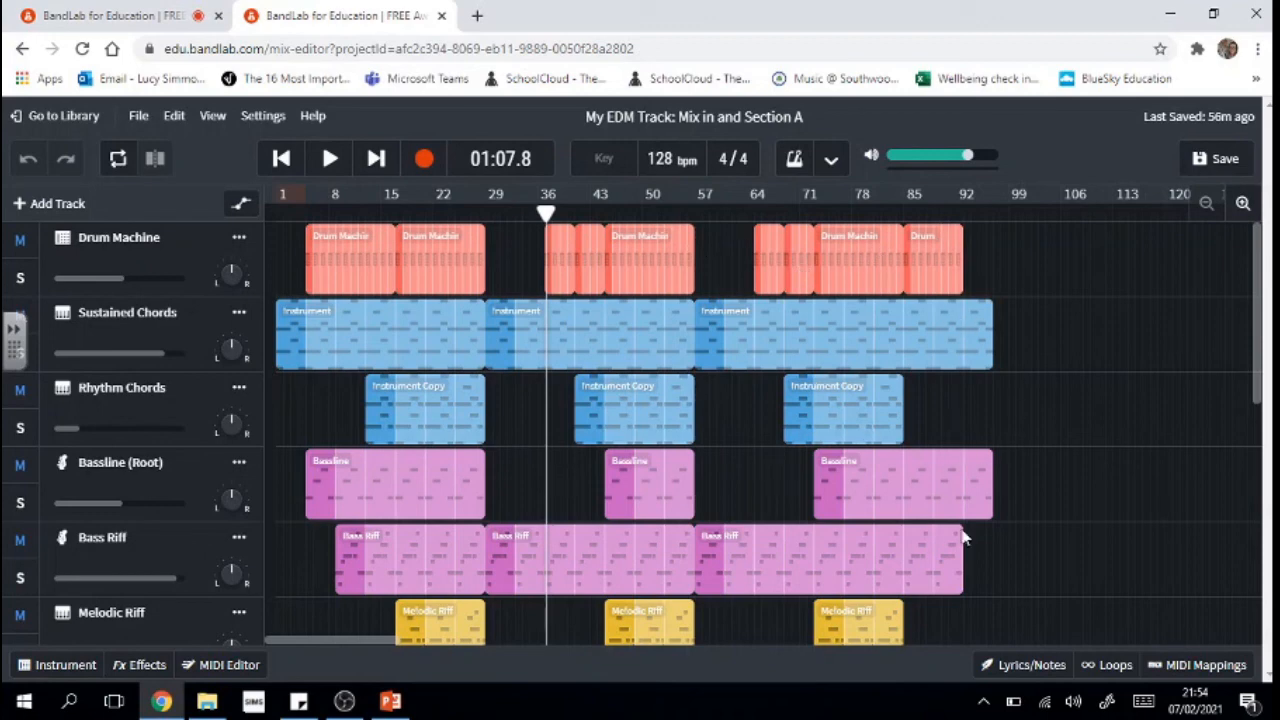
pyautogui.moveTo(1257, 387); pyautogui.dragTo(1265, 600)
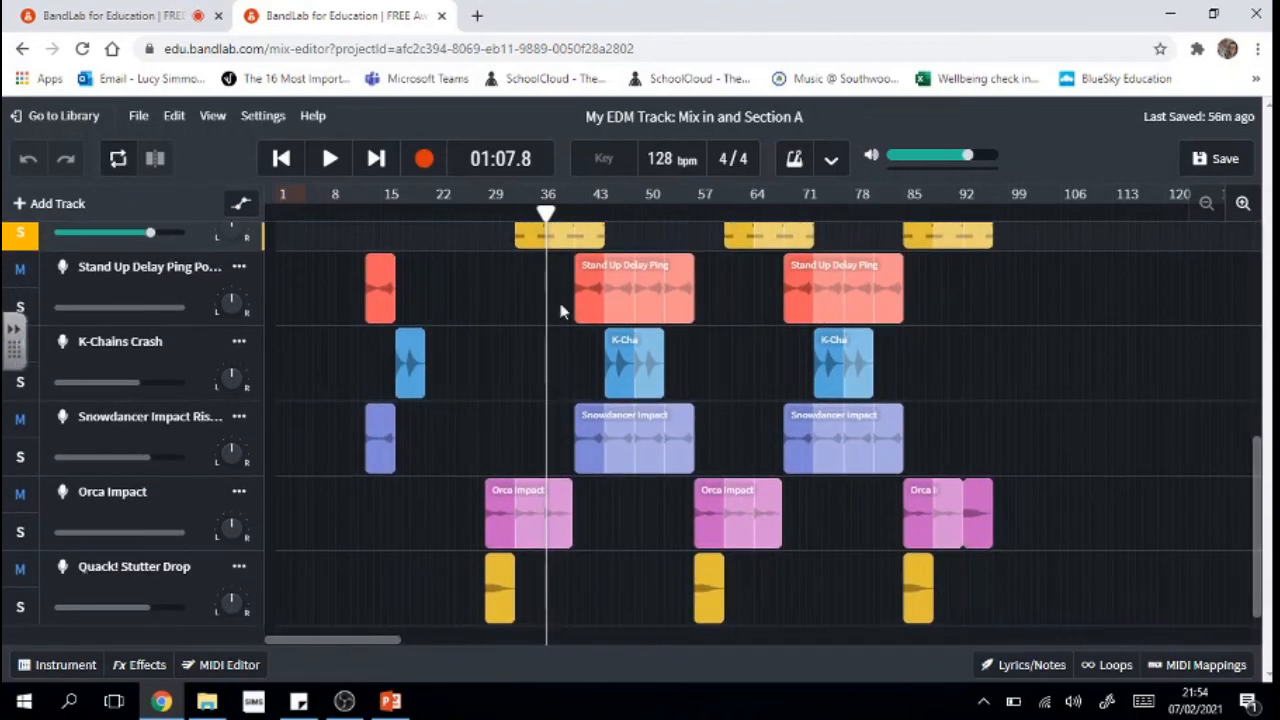
# Review the working project's arrangement again and compare it with the reference project's later sections across all tracks.
pyautogui.click(110, 12)
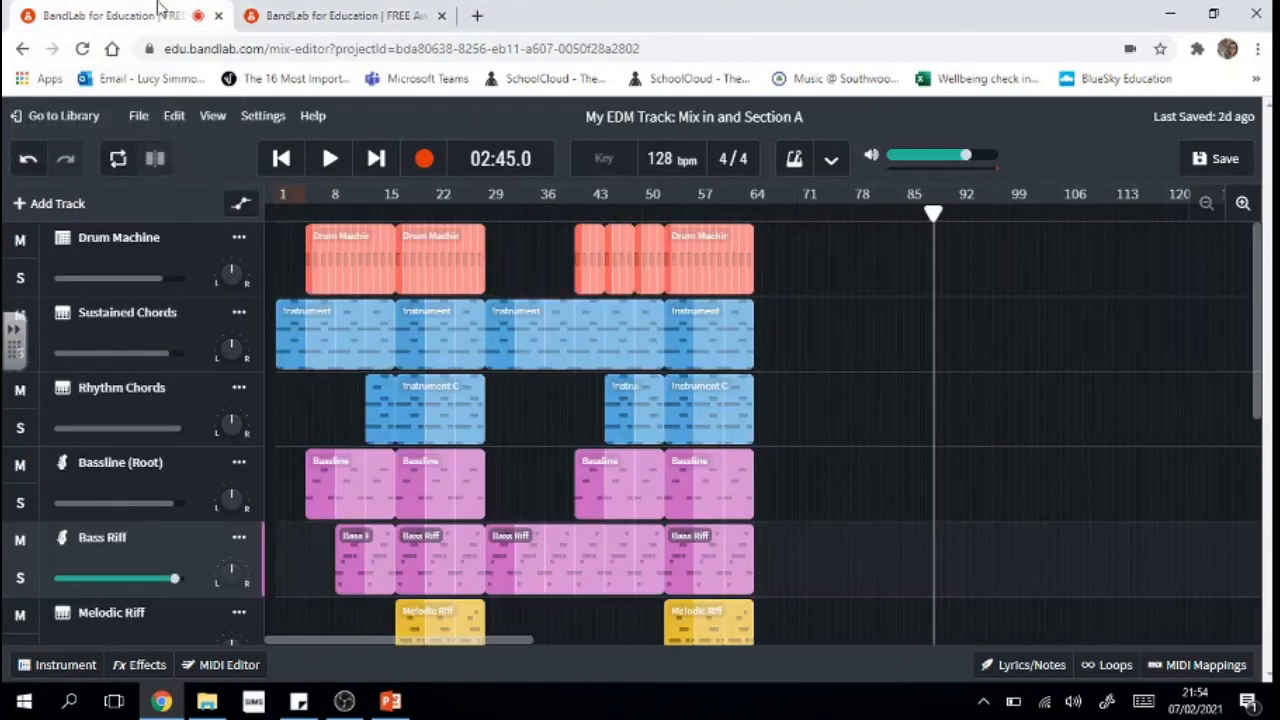
pyautogui.moveTo(1263, 290); pyautogui.dragTo(1250, 214)
pyautogui.moveTo(1258, 335)
pyautogui.mouseDown()
pyautogui.moveTo(1268, 450)
pyautogui.moveTo(1265, 325)
pyautogui.mouseUp()
pyautogui.moveTo(1262, 394); pyautogui.dragTo(1260, 340)
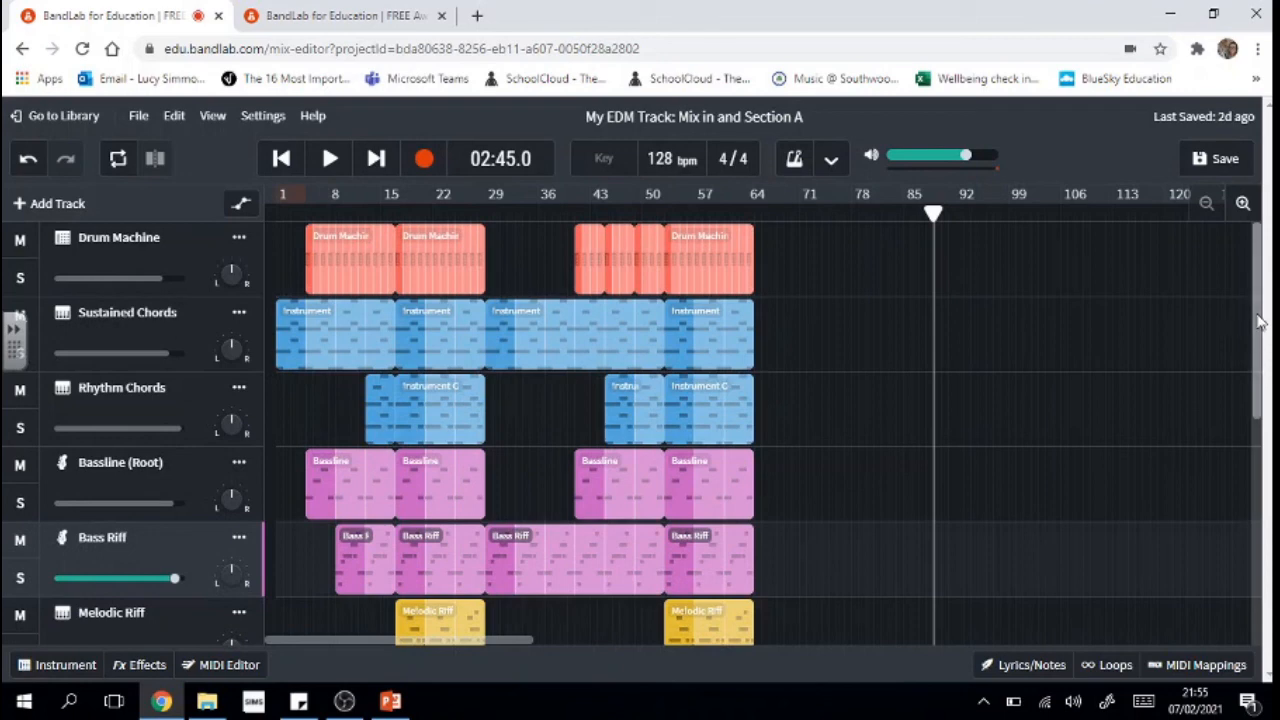
pyautogui.click(340, 15)
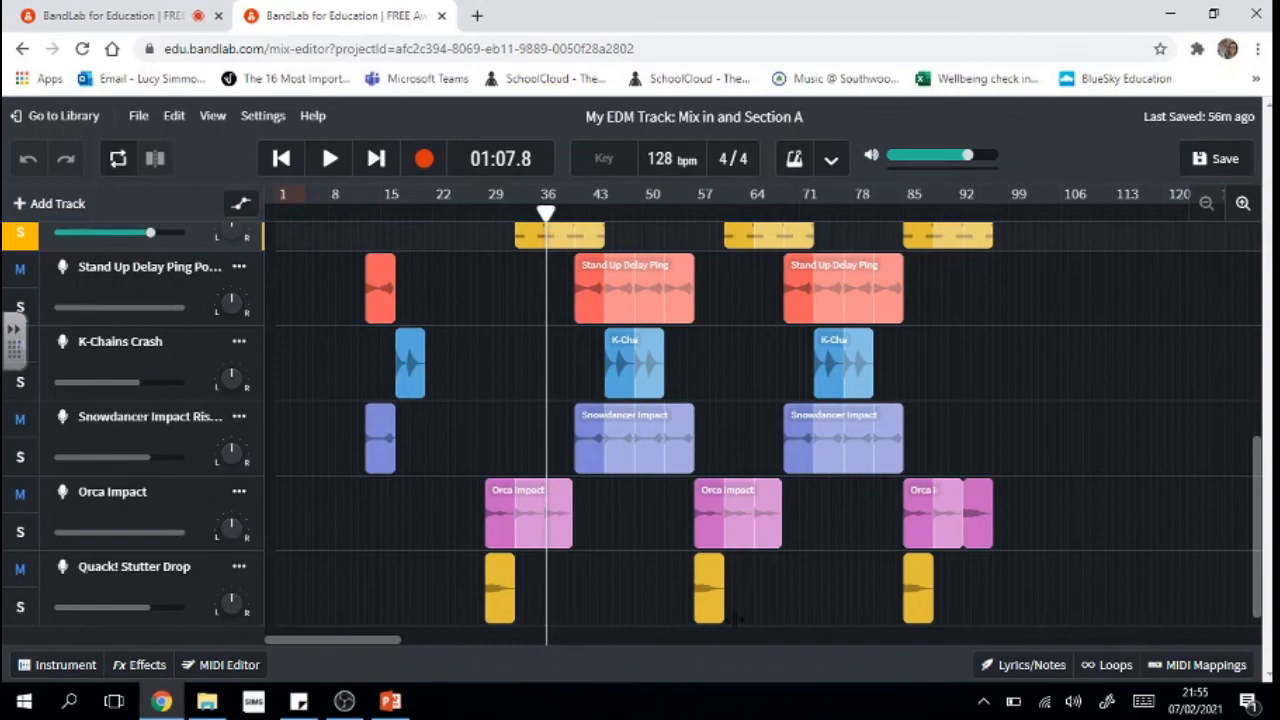
pyautogui.moveTo(1265, 530); pyautogui.dragTo(1258, 362)
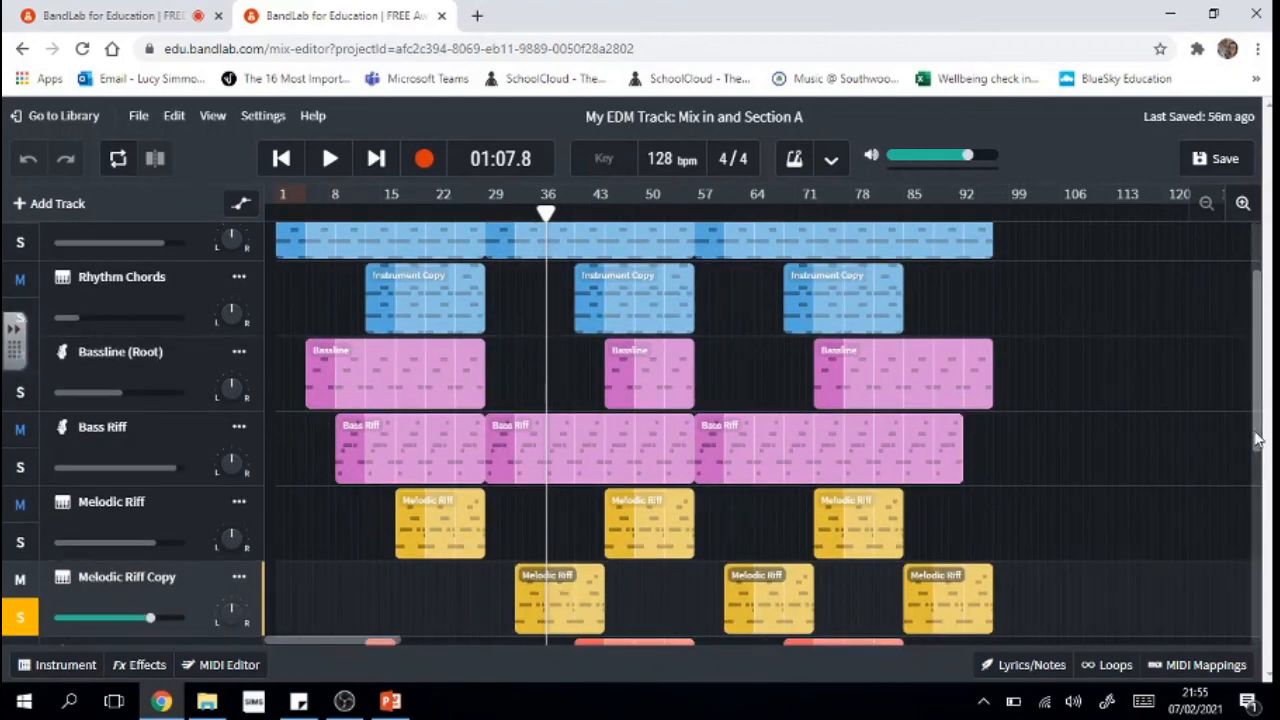
pyautogui.moveTo(1265, 442); pyautogui.dragTo(1258, 305)
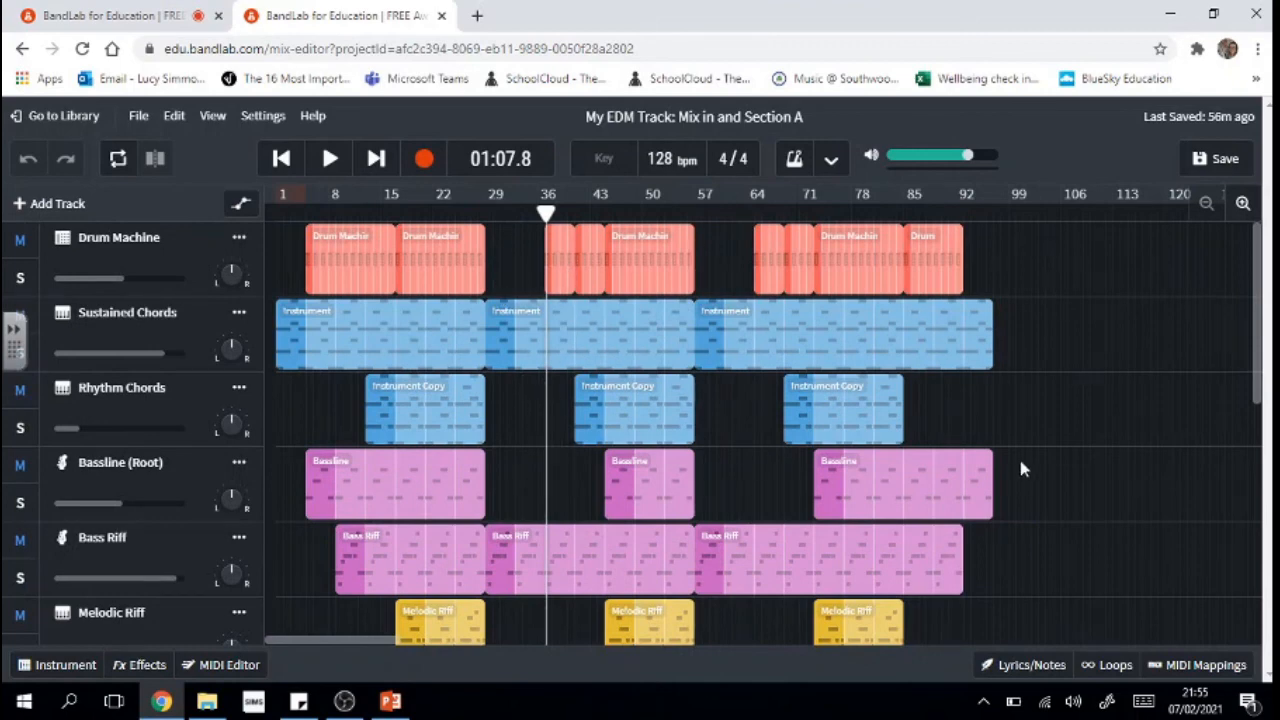
pyautogui.moveTo(1266, 366)
pyautogui.mouseDown()
pyautogui.moveTo(1268, 490)
pyautogui.moveTo(1267, 366)
pyautogui.mouseUp()
# Save the reference project and dismiss the save notification.
pyautogui.click(1217, 159)
pyautogui.click(139, 116)
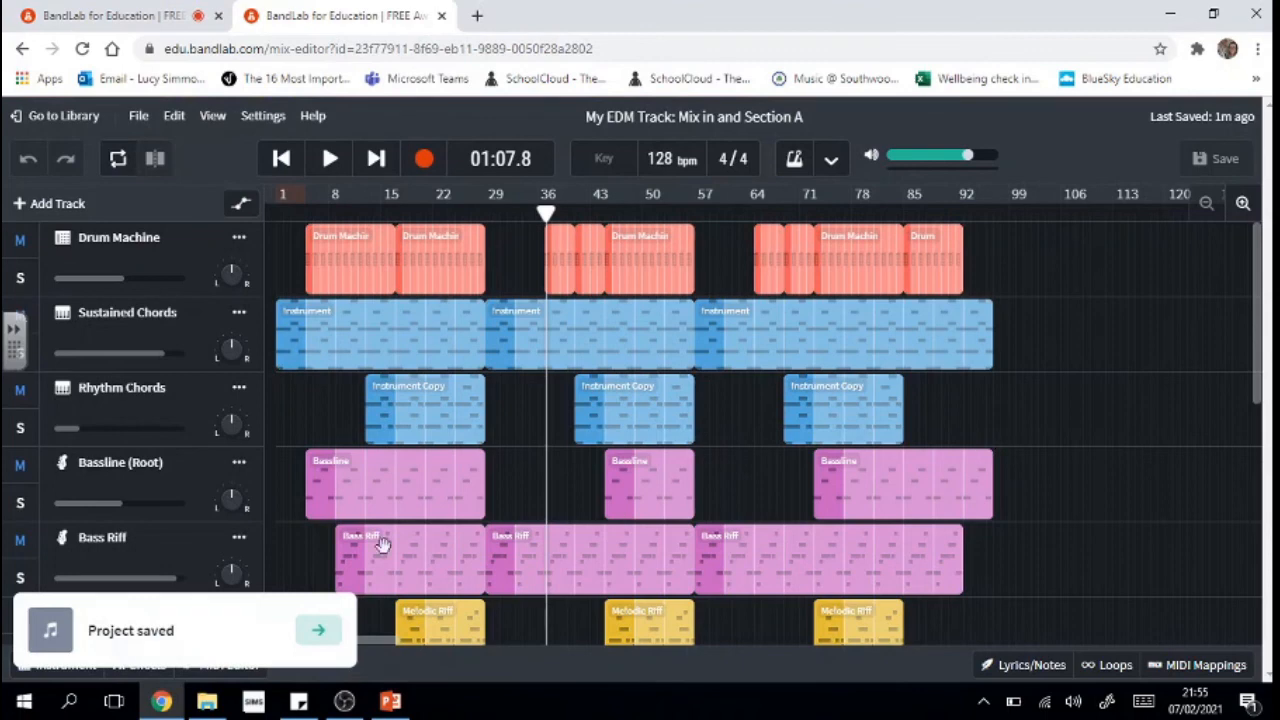
pyautogui.click(350, 597)
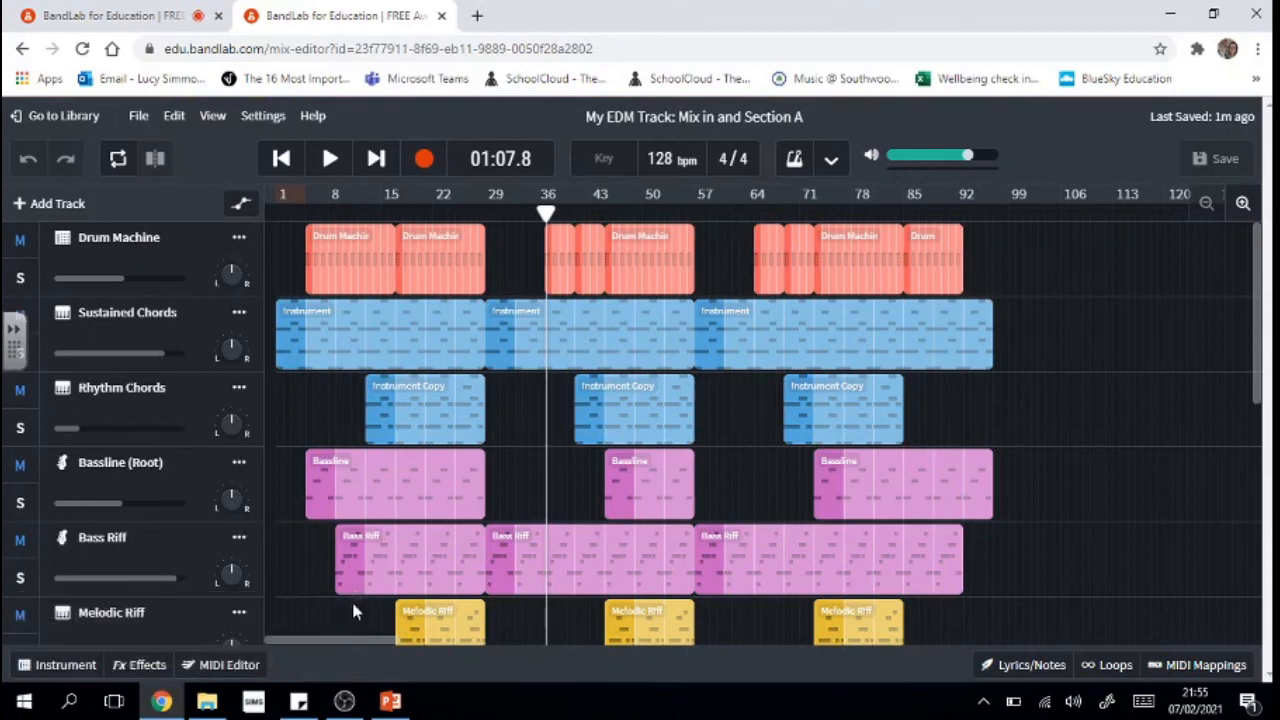